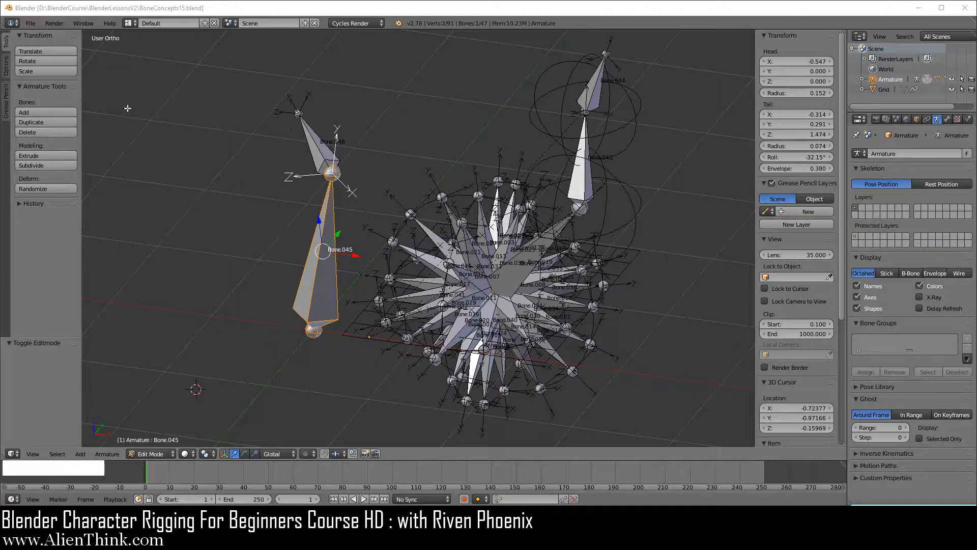
Step: Open RiggingLesson02l.blend from the BlenderLessonsV2 folder
left_click(31, 25)
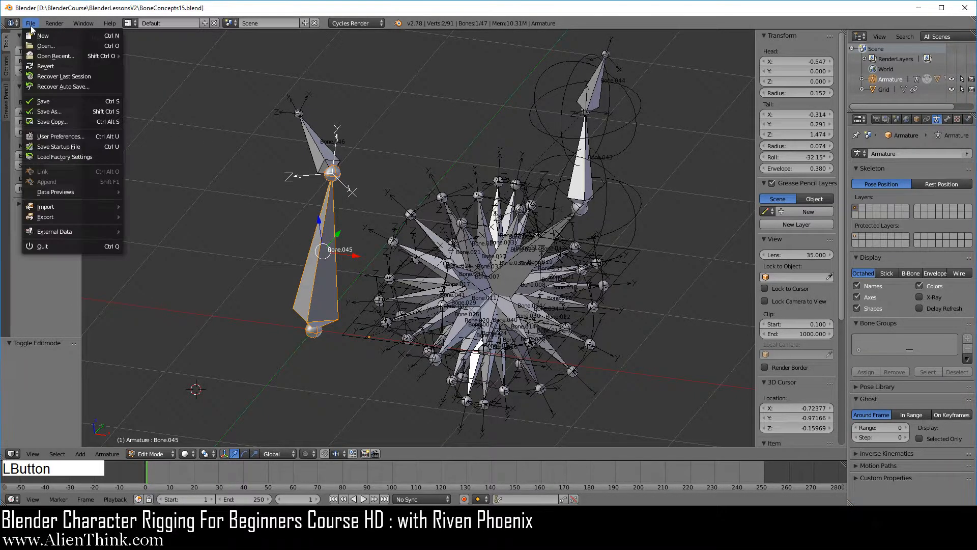
left_click(44, 48)
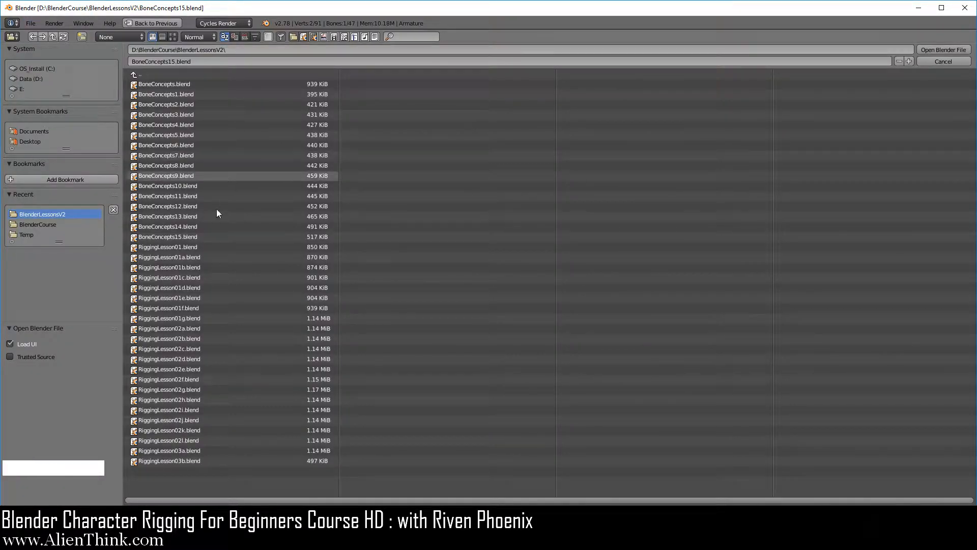
left_click(191, 441)
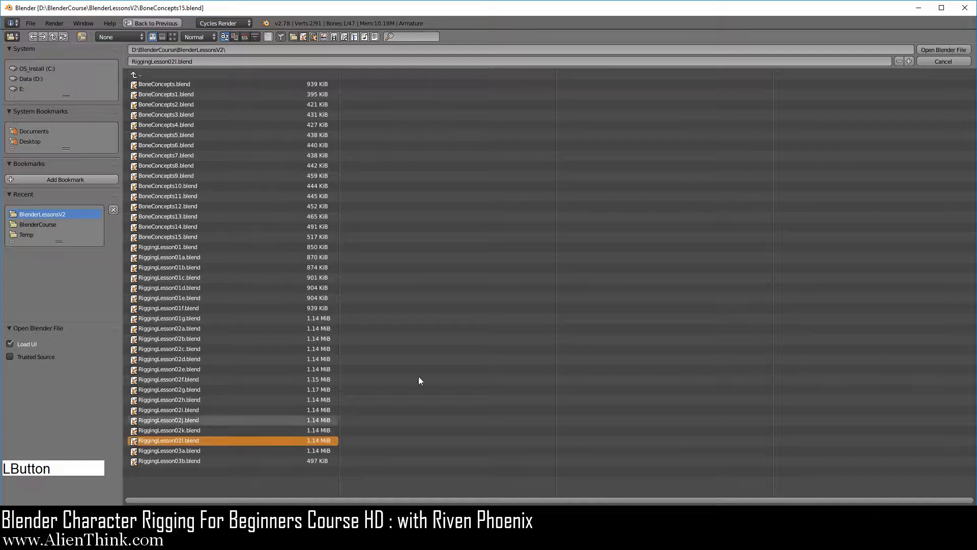
left_click(931, 48)
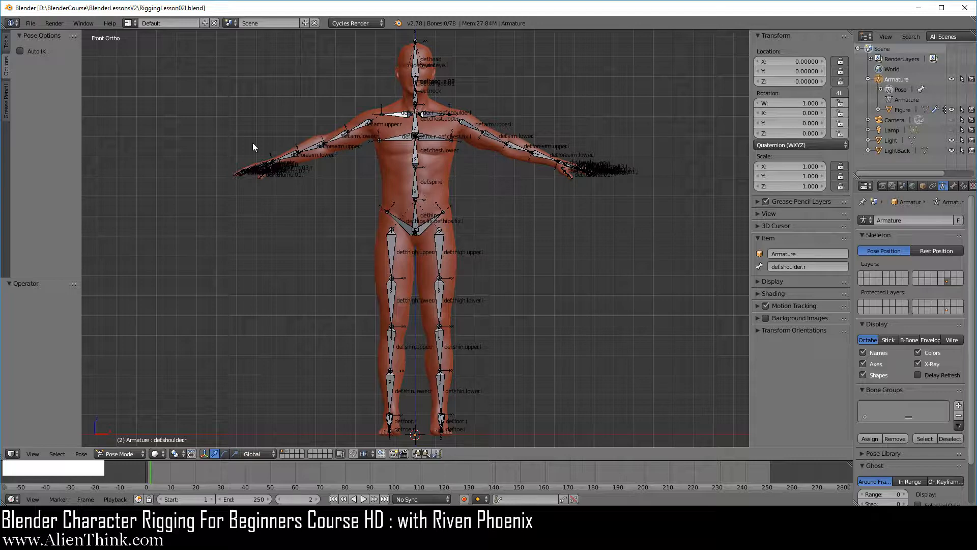
Step: Save the scene as RiggingLesson03a.blend in the BlenderLessonsV2 folder, overwriting the existing file
left_click(30, 23)
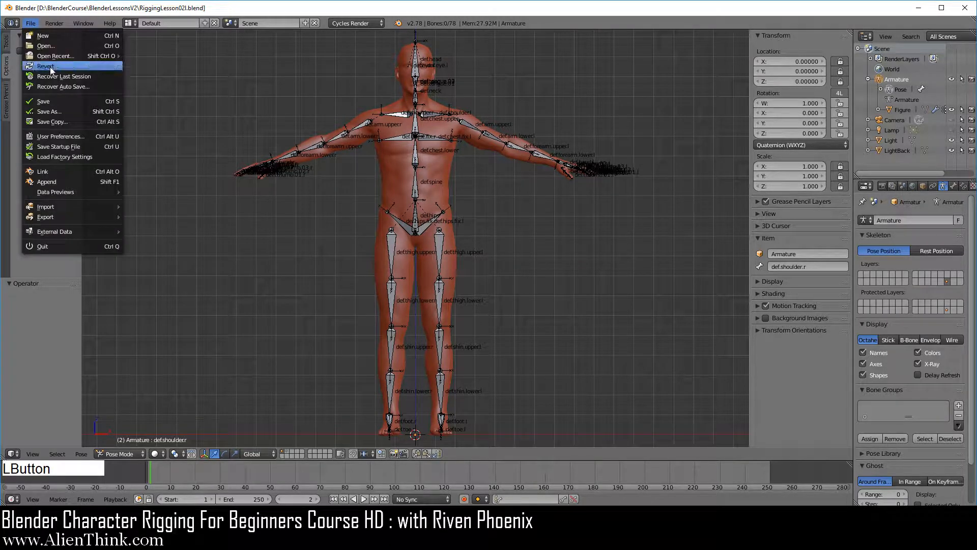
left_click(66, 108)
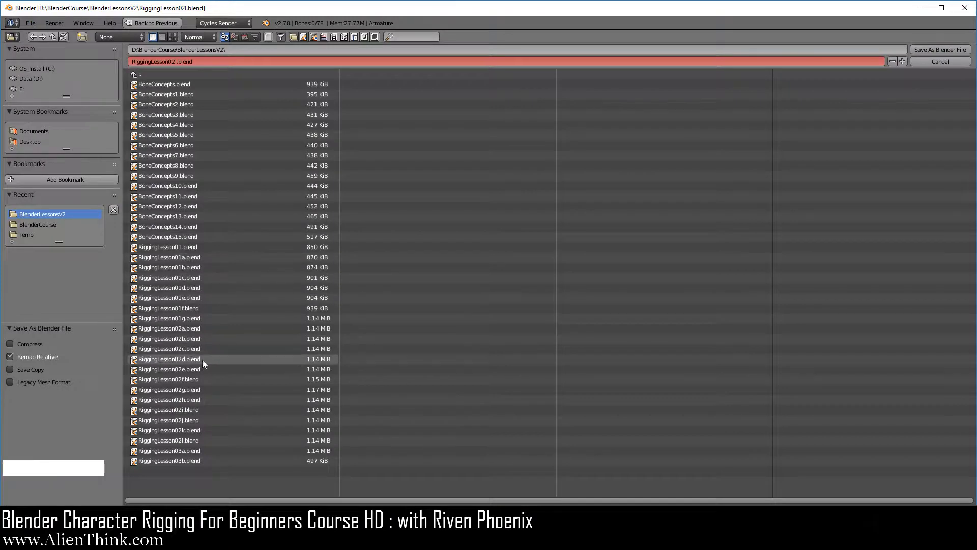
left_click(191, 450)
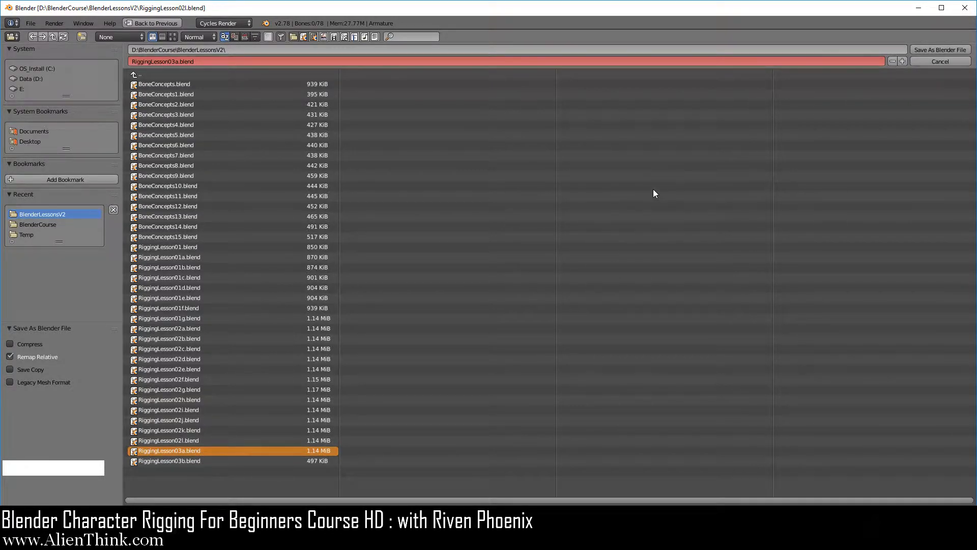
left_click(938, 50)
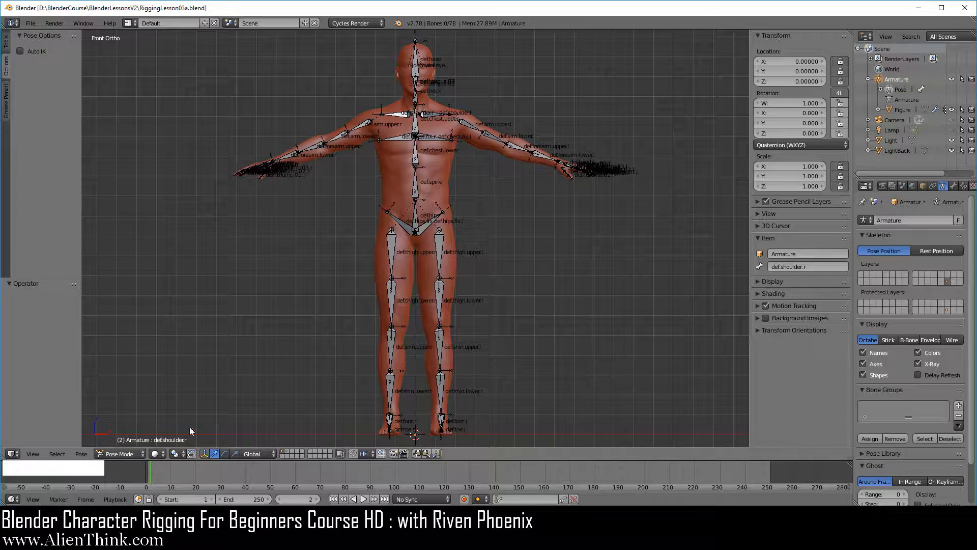
Step: In Pose Mode, select the def.forearm.upper.l bone and snap the 3D cursor to it at the elbow
left_click(121, 453)
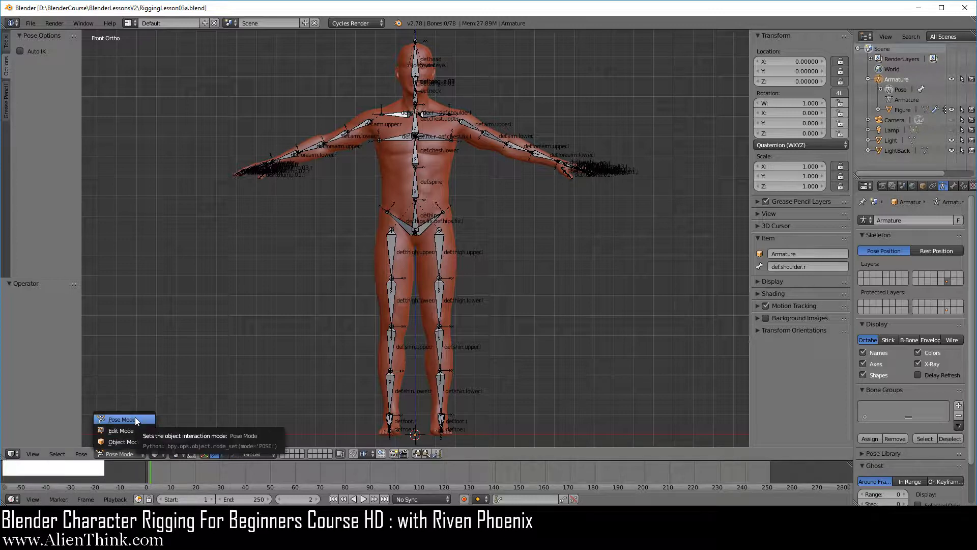
left_click(135, 418)
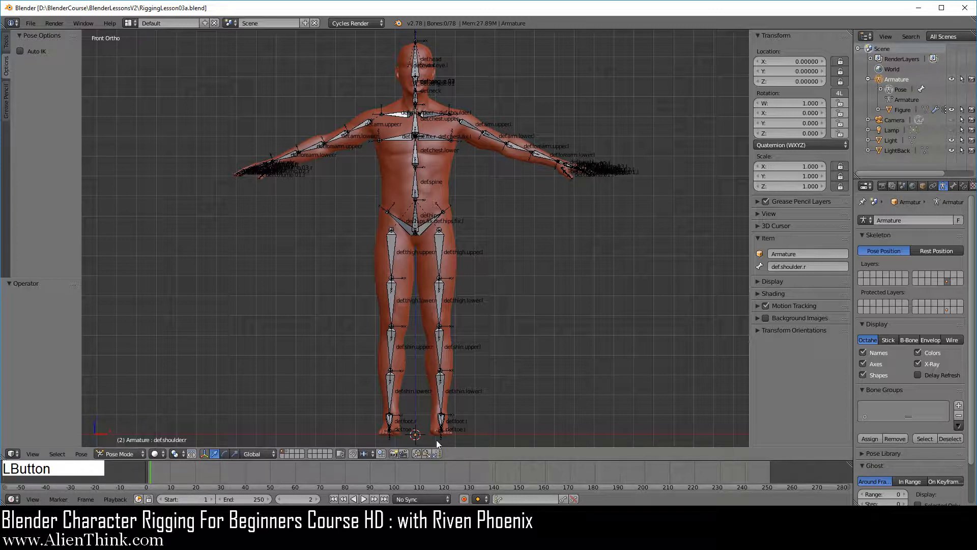
right_click(513, 147)
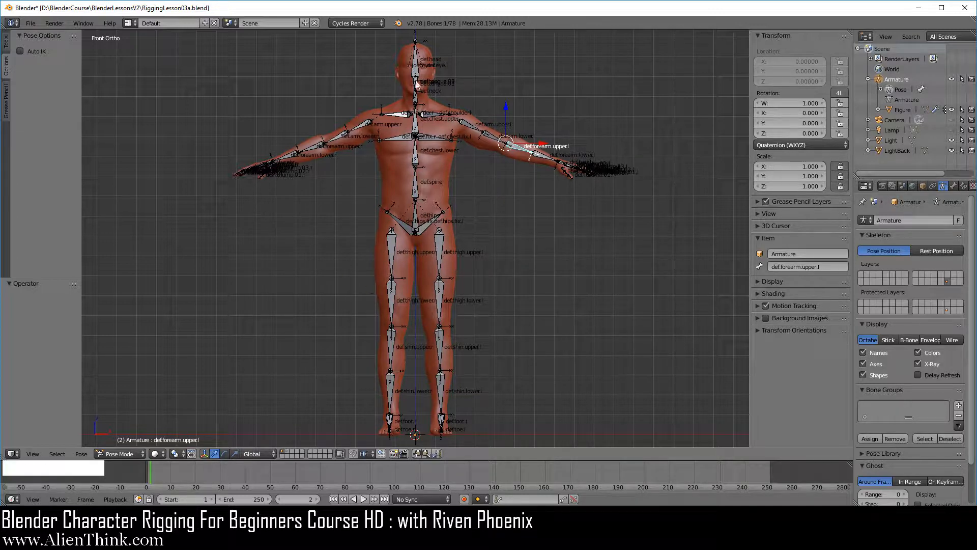
left_click(545, 11)
scroll(582, 183, "up", 4)
middle_click_drag(641, 155, 527, 292, "shift")
key("shift+s")
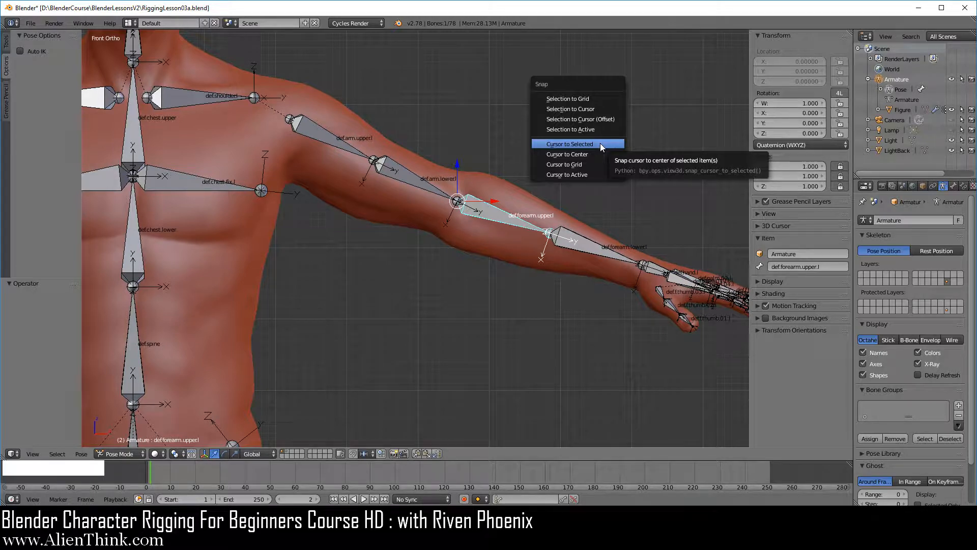
left_click(602, 145)
scroll(519, 256, "up", 3)
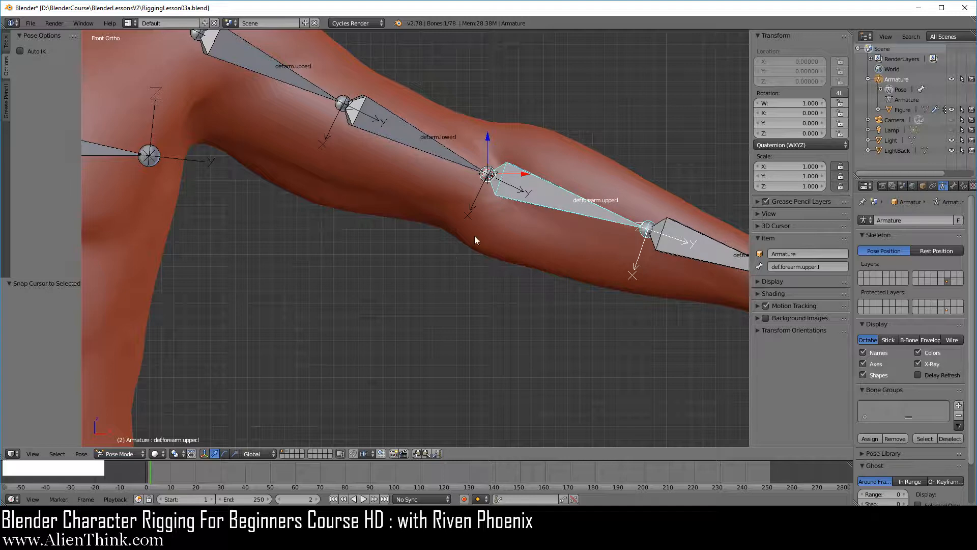
left_click(135, 454)
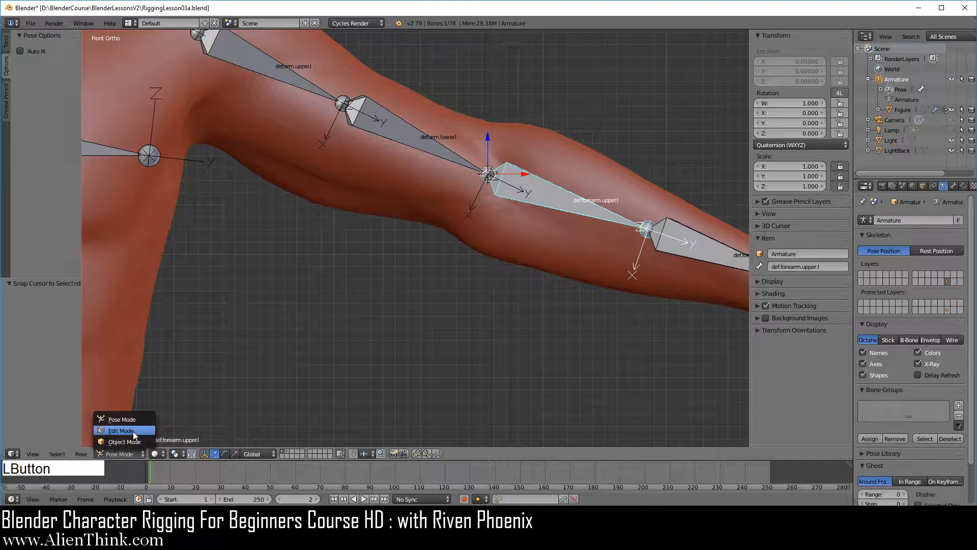
left_click(132, 432)
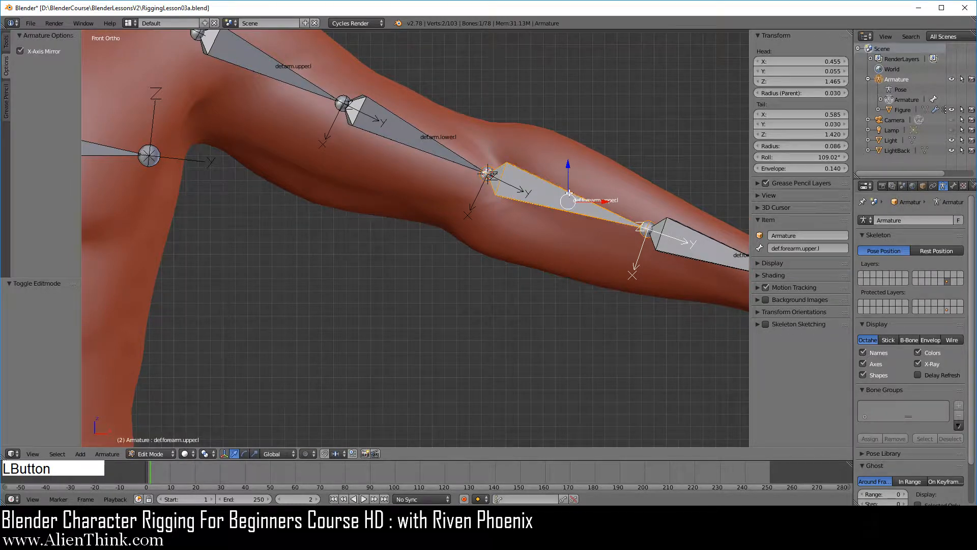
left_click(160, 453)
left_click(160, 421)
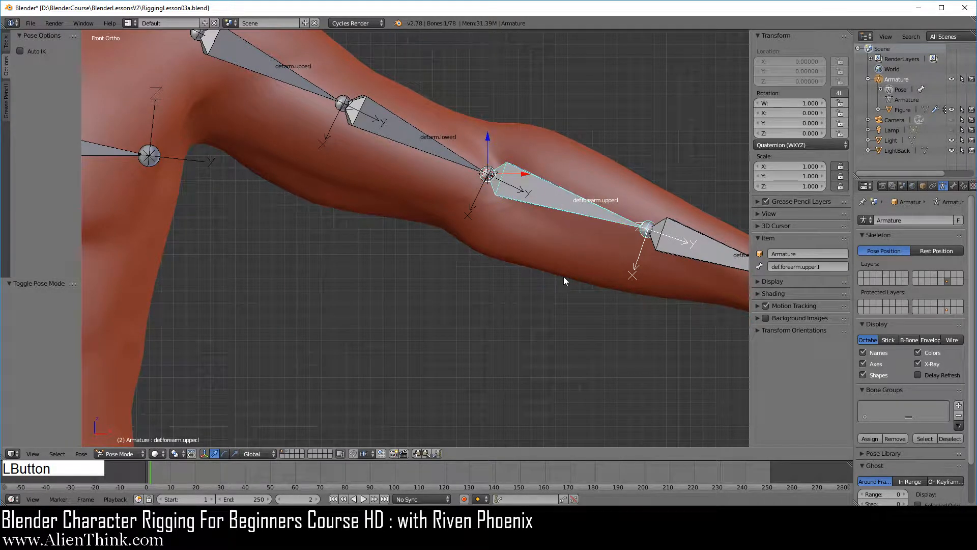
Step: Add a grid mesh at the elbow cursor and, in Edit Mode, scale its geometry by about 0.262 and again by about 0.352
key("shift+a")
mouse_move(557, 203)
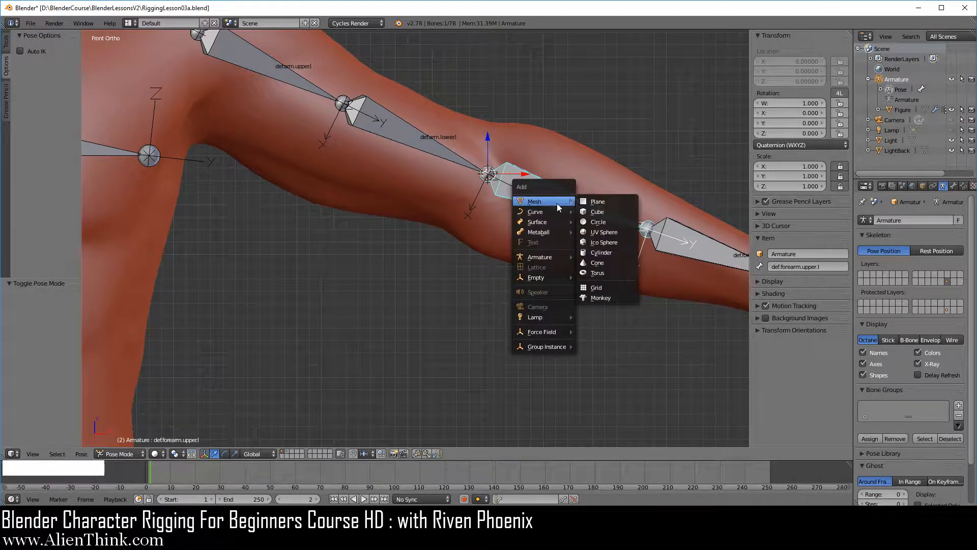
left_click(617, 286)
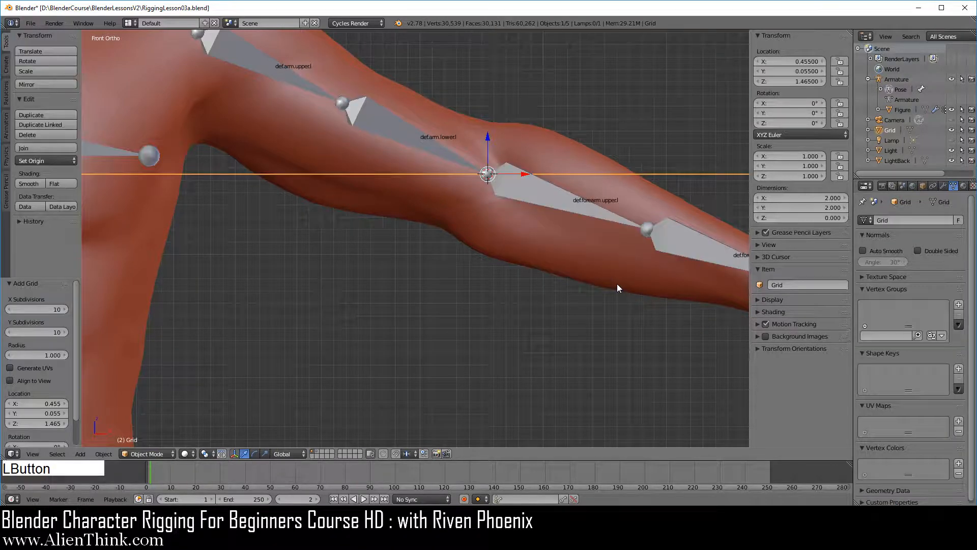
key("Tab")
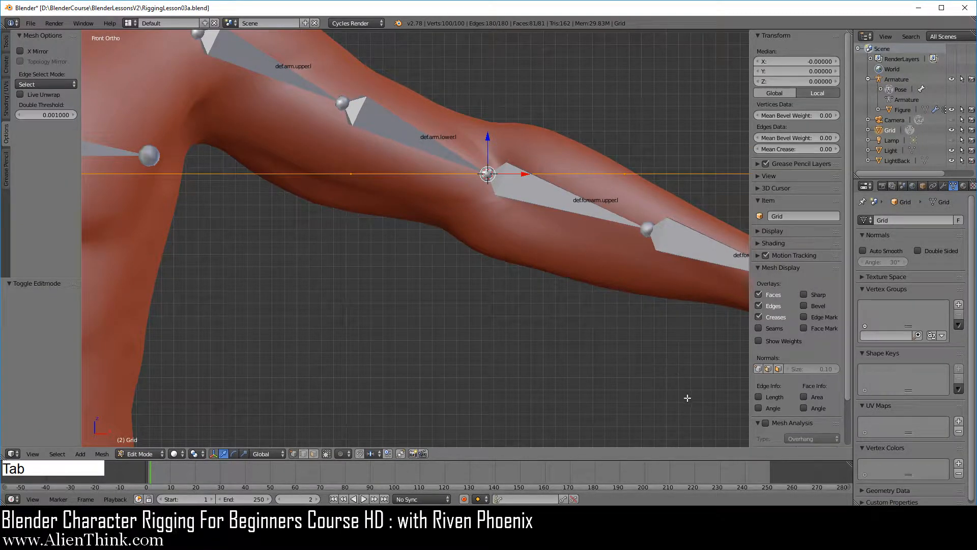
key("s")
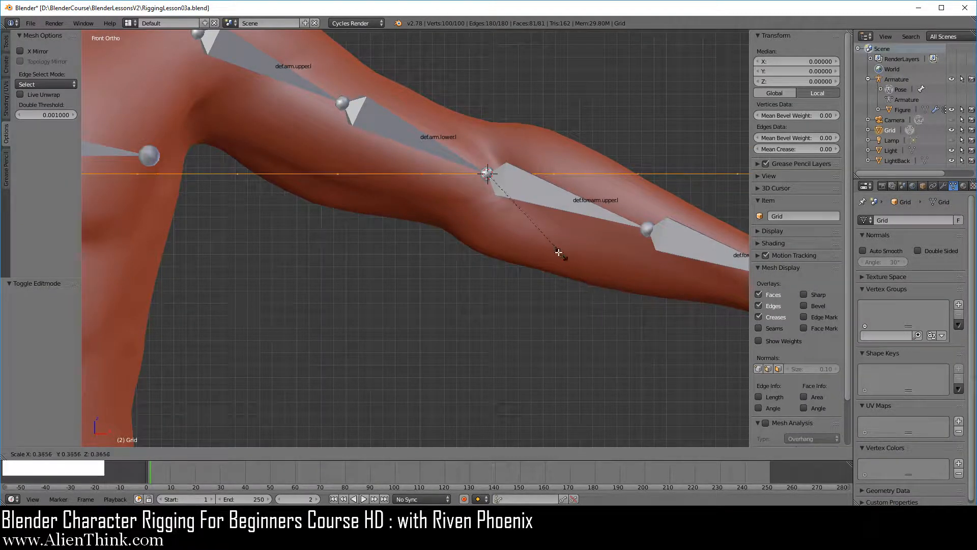
left_click(534, 236)
key("s")
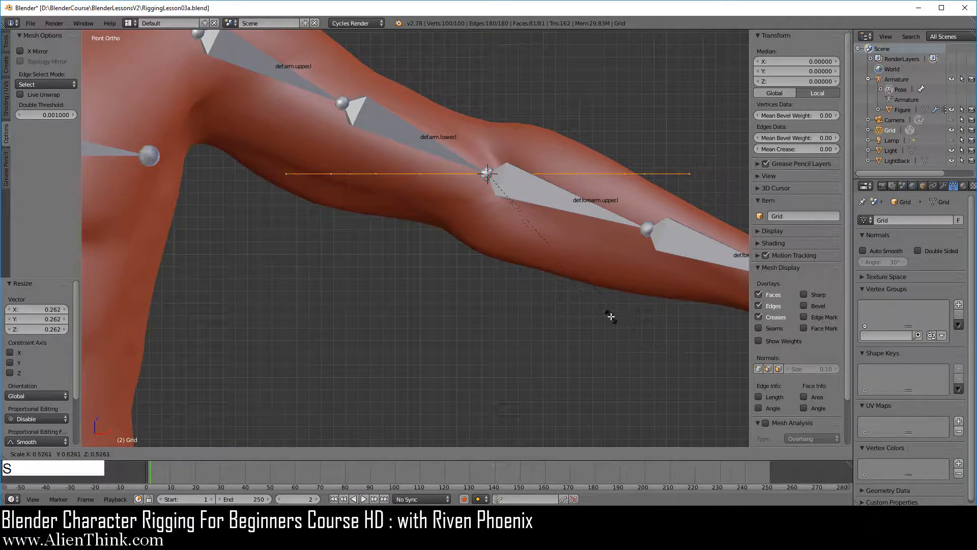
left_click(540, 267)
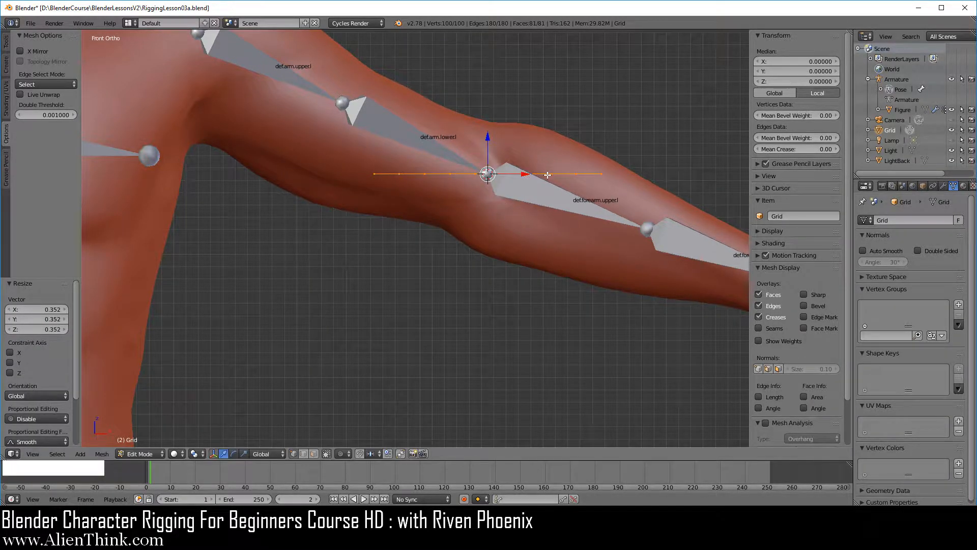
Step: Enable X-Ray display for the grid and rotate its mesh 90° in the right orthographic view so it faces the front
left_click(924, 186)
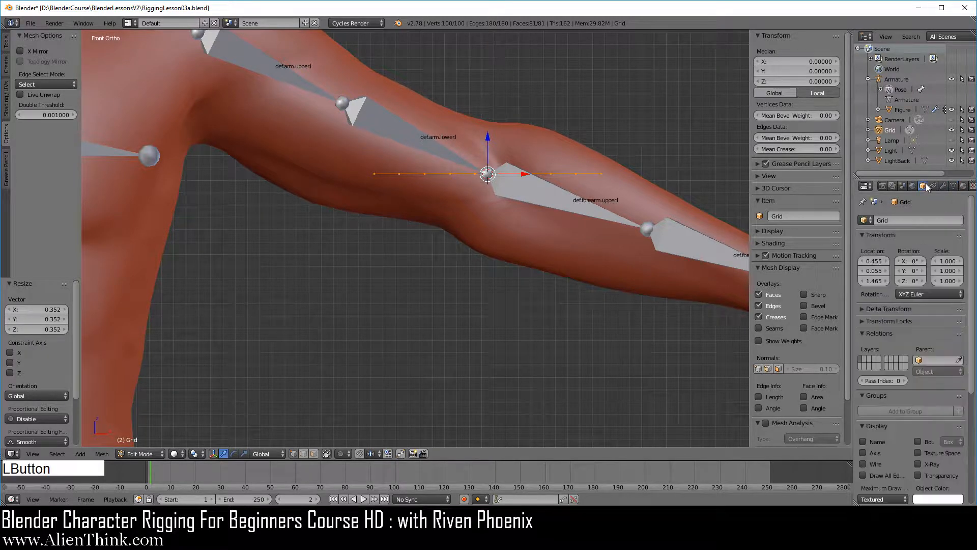
left_click(933, 462)
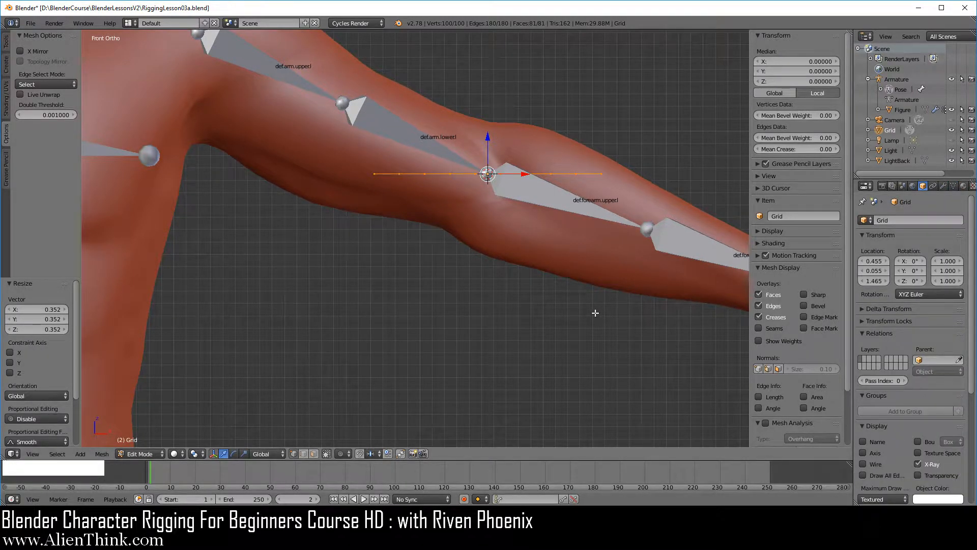
key("KP_3")
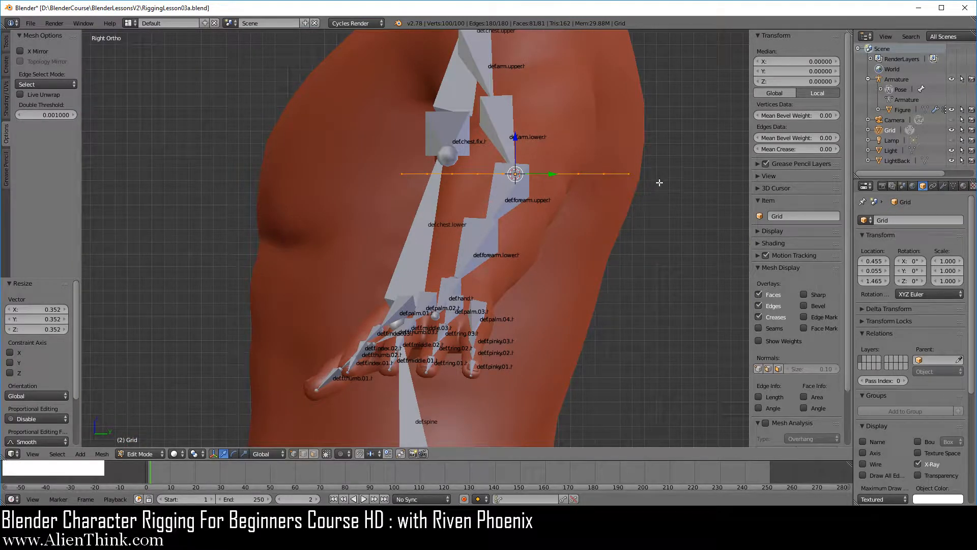
key("r")
key("ctrl")
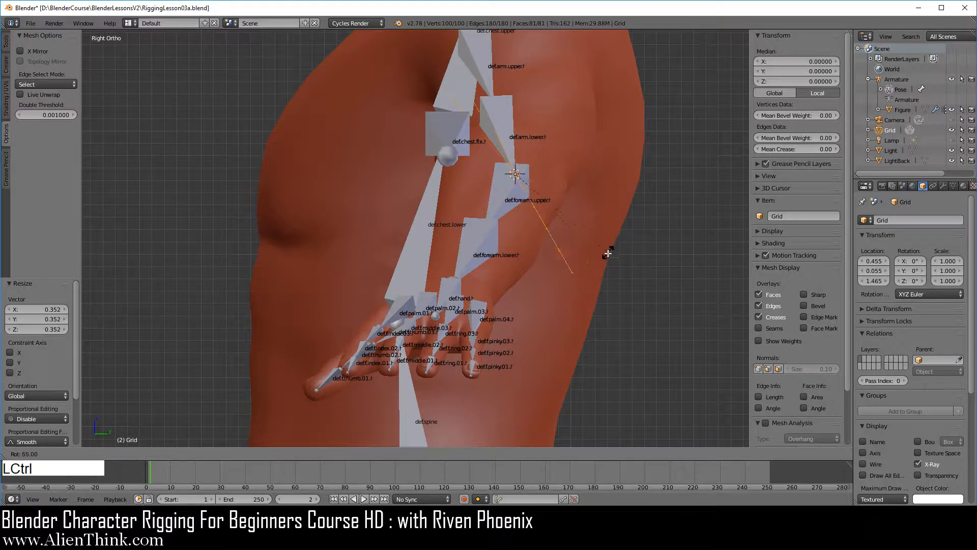
left_click(557, 289, "ctrl")
key("KP_1")
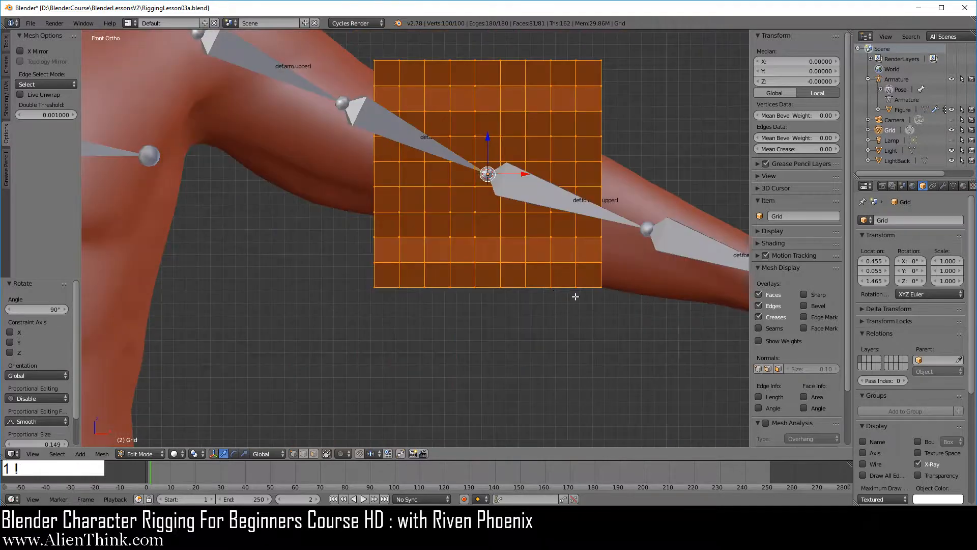
Step: Scale the grid mesh by about 0.61, delete only its faces to leave a wireframe, and return to Object Mode
key("s")
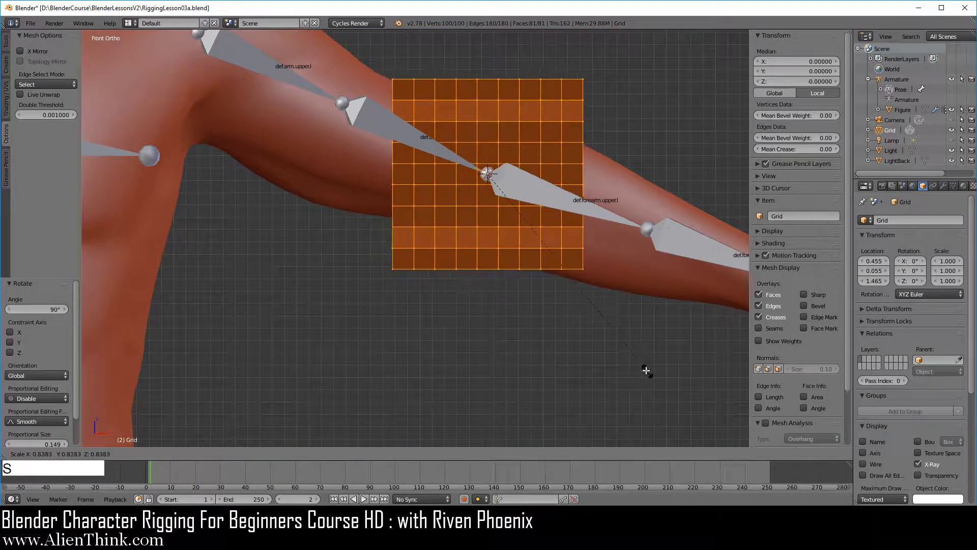
left_click(592, 326)
key("x")
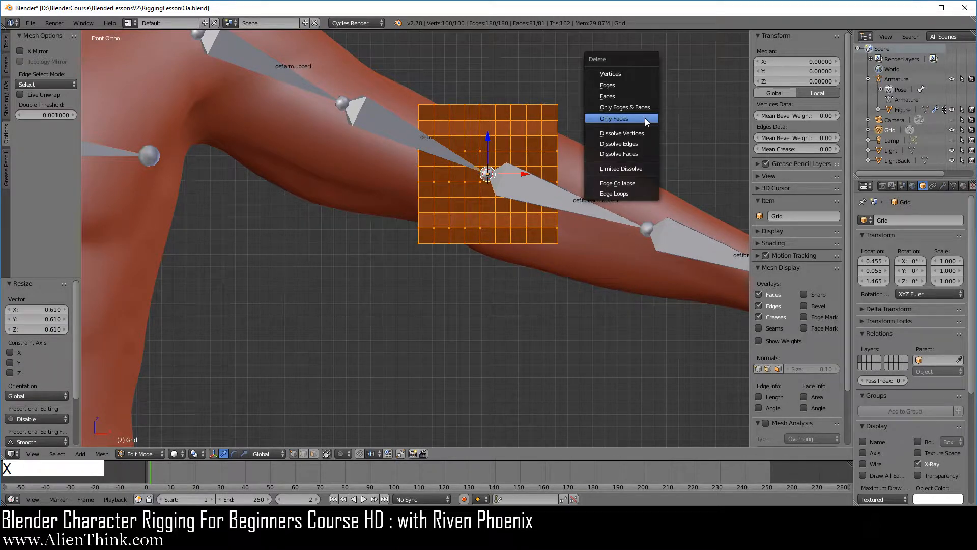
left_click(646, 118)
key("Tab")
Step: Add a Copy Rotation constraint to the grid with the def.forearm.upper.l bone as its target
middle_click_drag(569, 184, 541, 231, "shift")
scroll(492, 231, "up", 3)
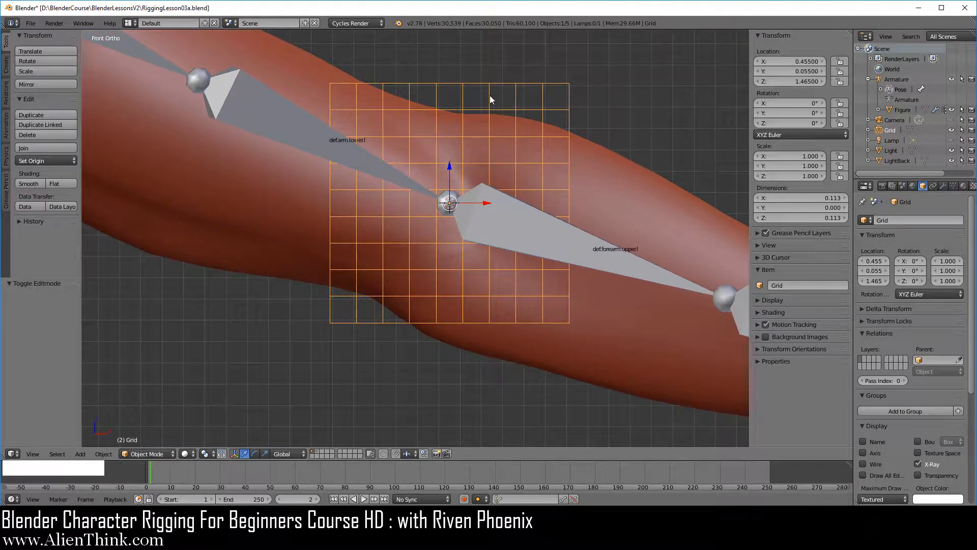
right_click(589, 249)
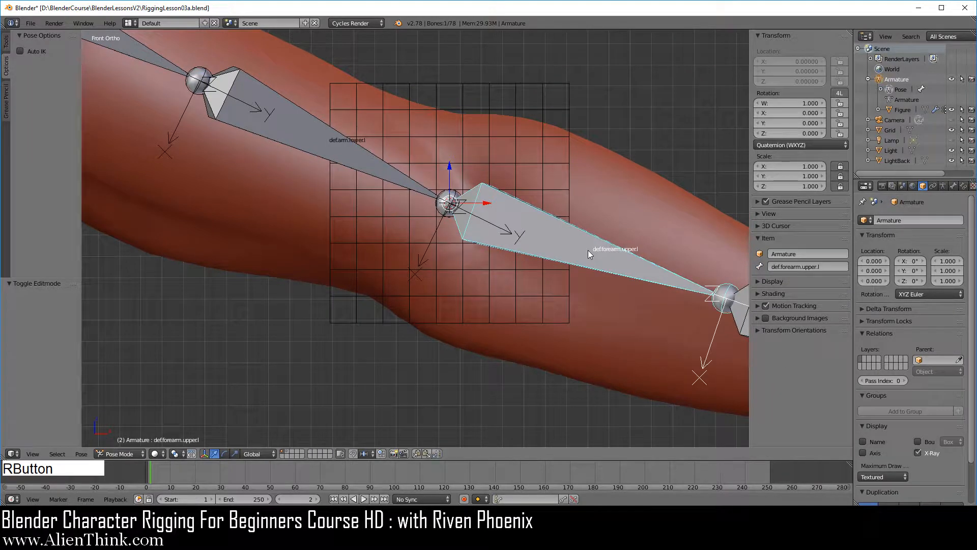
right_click(557, 81, "shift")
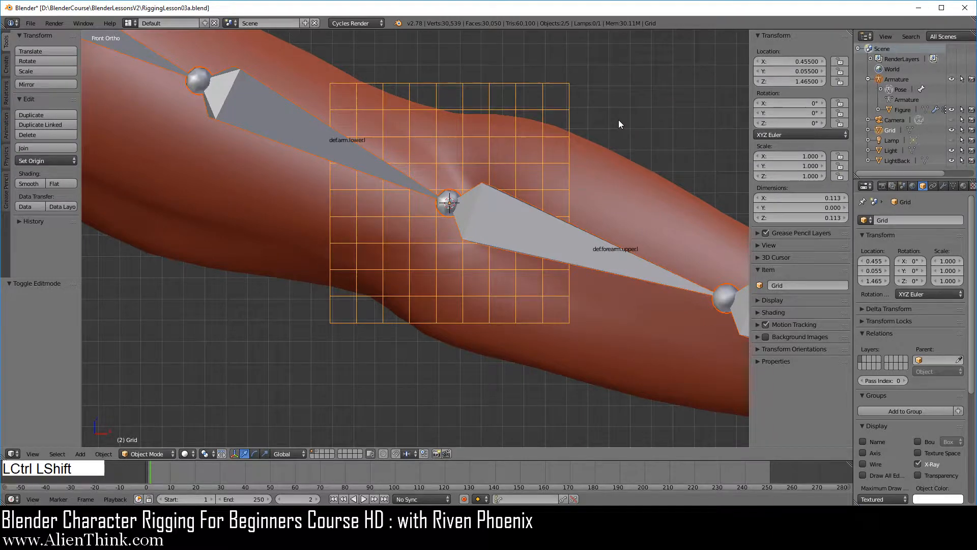
key("shift+ctrl+c")
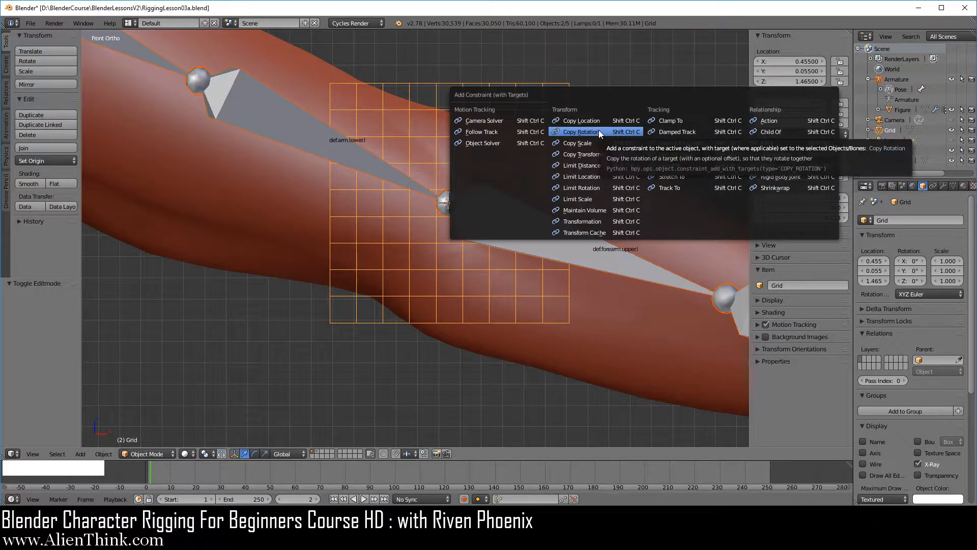
left_click(599, 132)
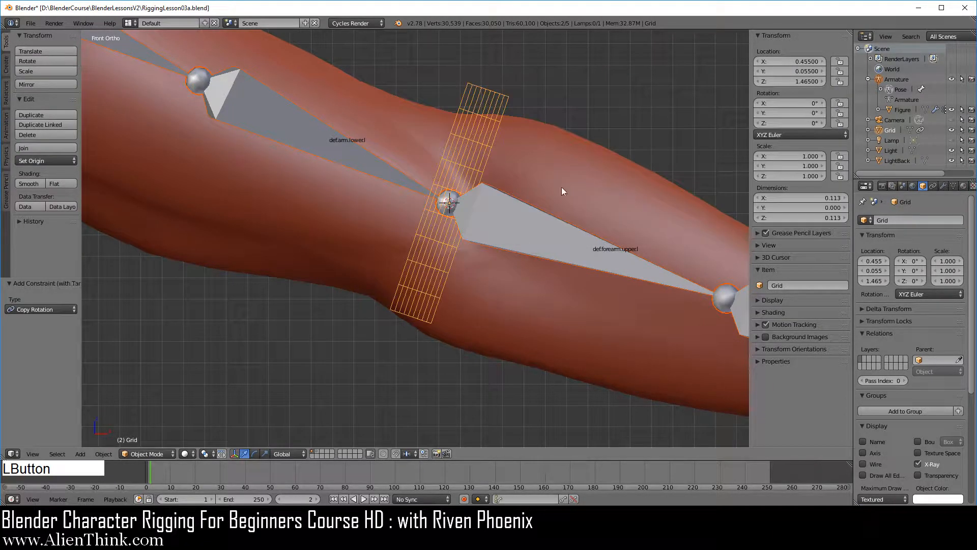
scroll(517, 247, "down", 3)
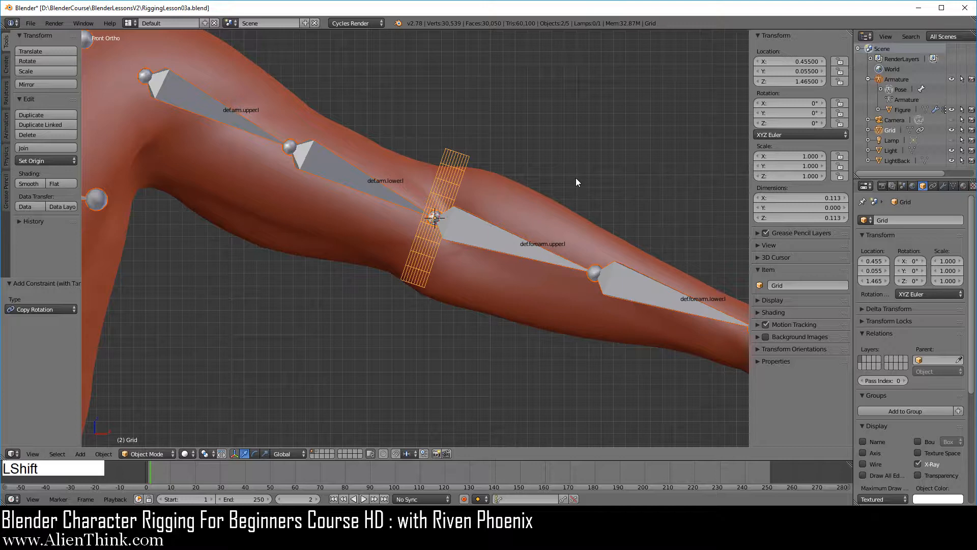
Step: Add an Arrows empty at the elbow cursor and scale it to about 0.191
key("shift+a")
mouse_move(577, 168)
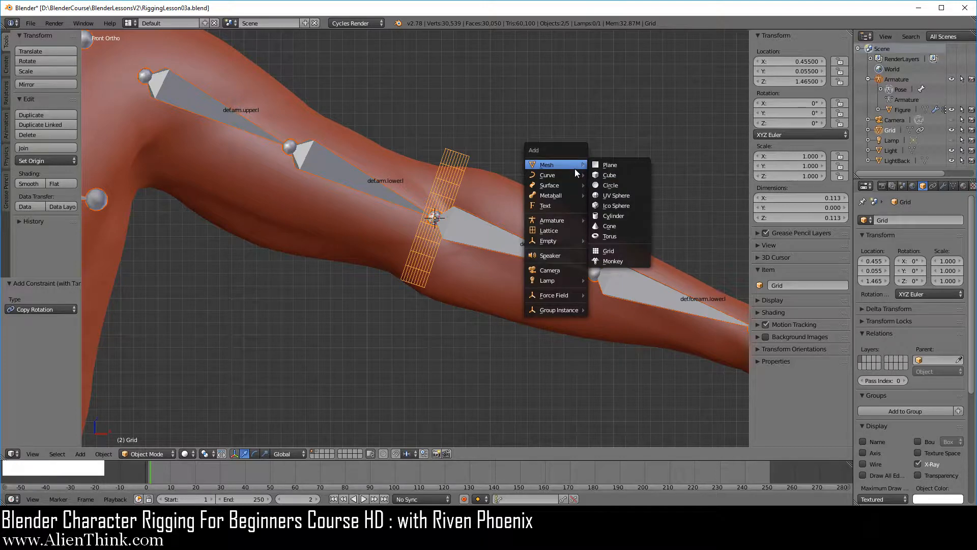
mouse_move(562, 240)
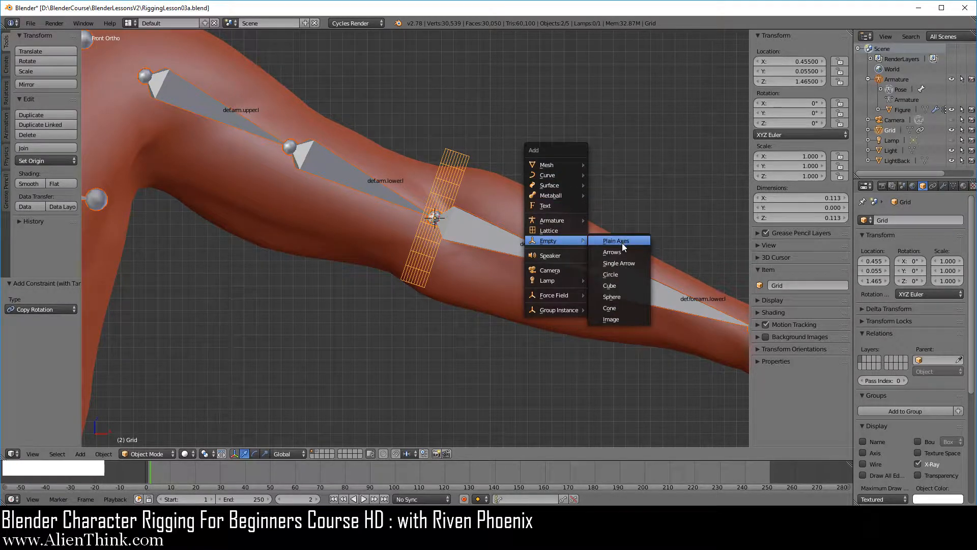
left_click(623, 251)
scroll(622, 250, "down", 3)
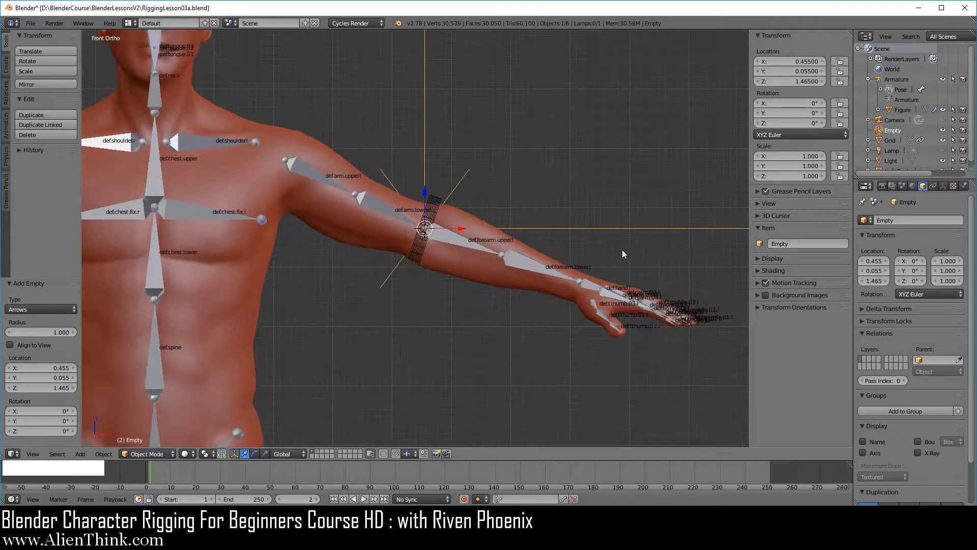
key("s")
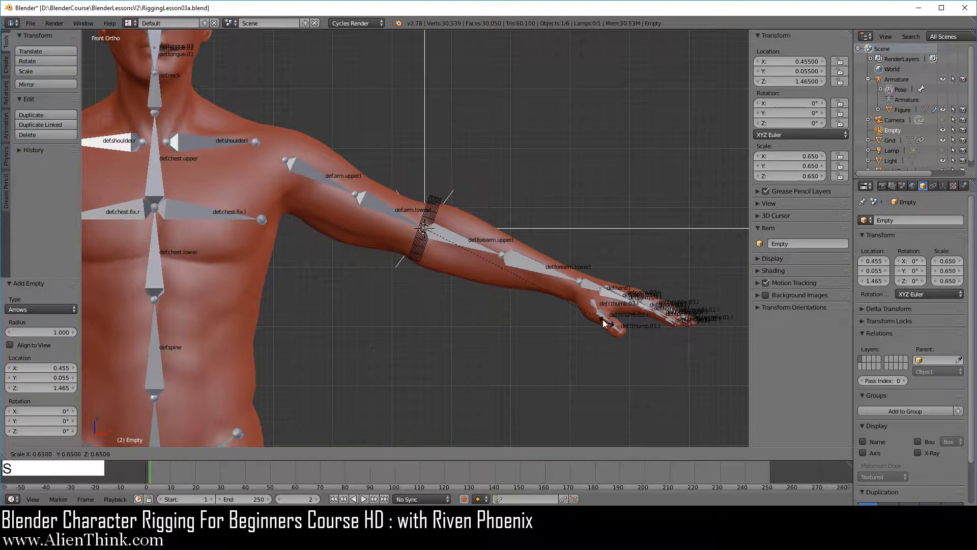
left_click(469, 272)
Step: Enable X-Ray display for the Arrows empty at the elbow
scroll(501, 238, "up", 4)
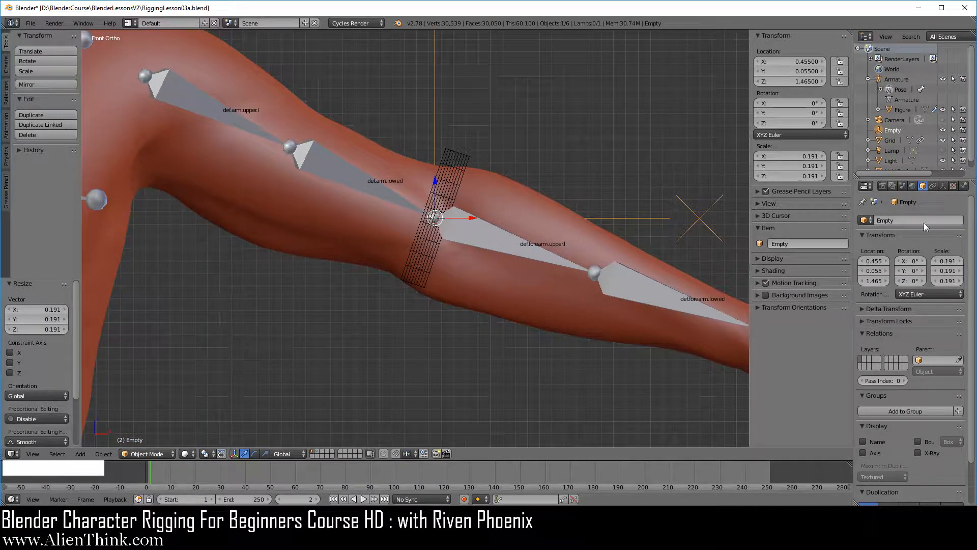
left_click(919, 452)
middle_click_drag(531, 224, 519, 258, "shift")
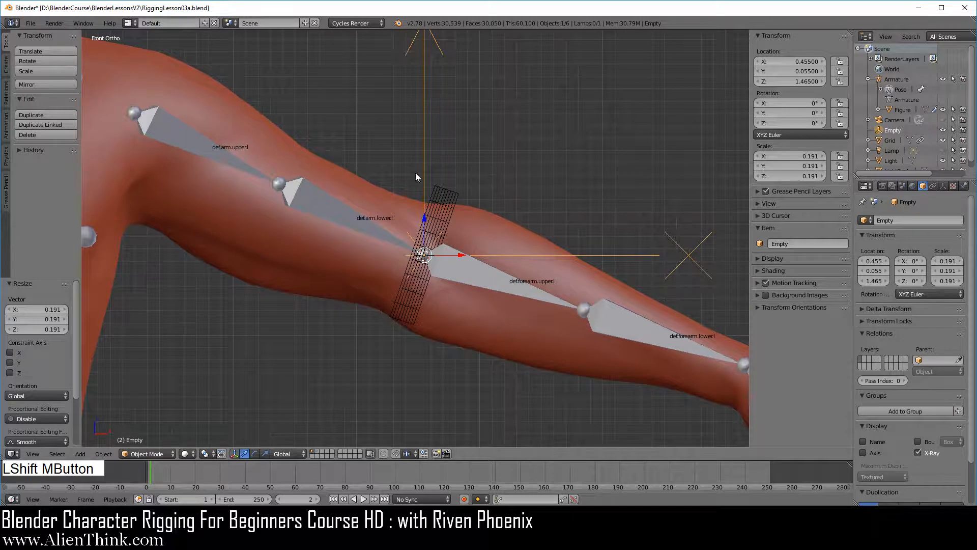
Step: Add a Copy Rotation constraint to the Arrows empty with the grid as its target
right_click(441, 196)
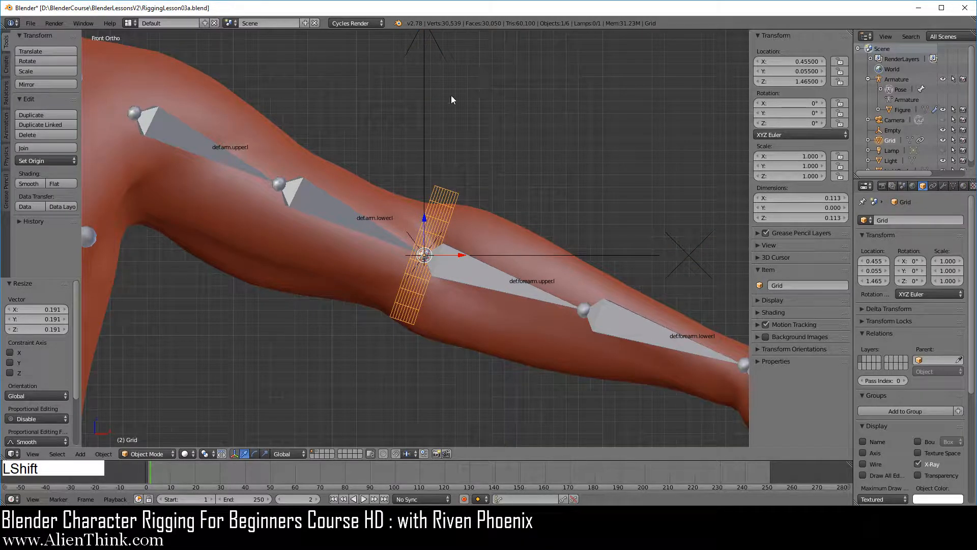
right_click(424, 148, "shift")
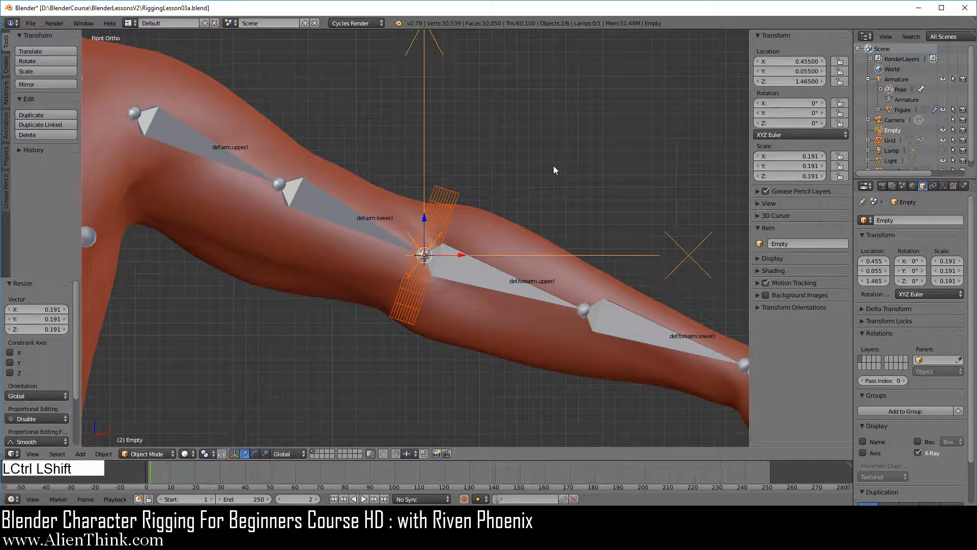
key("ctrl+shift+c")
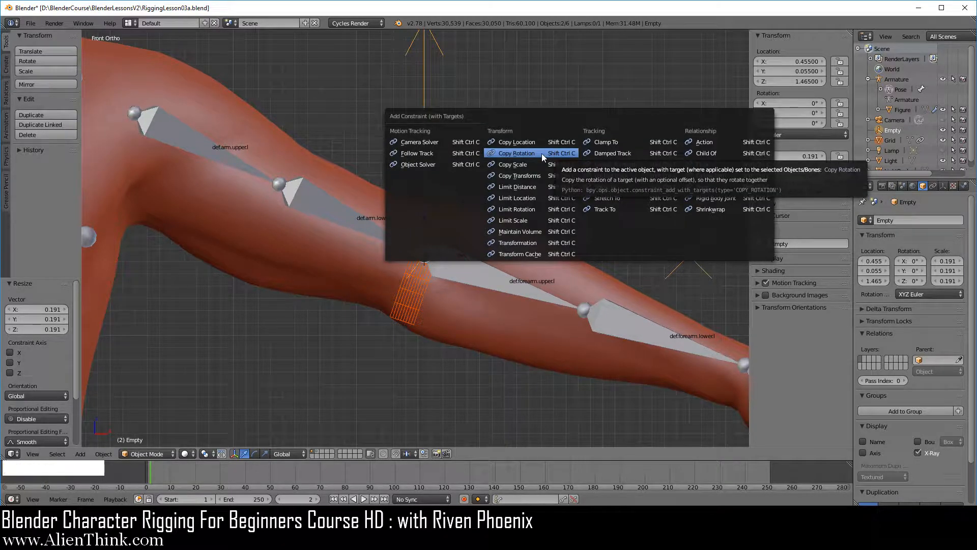
left_click(542, 154)
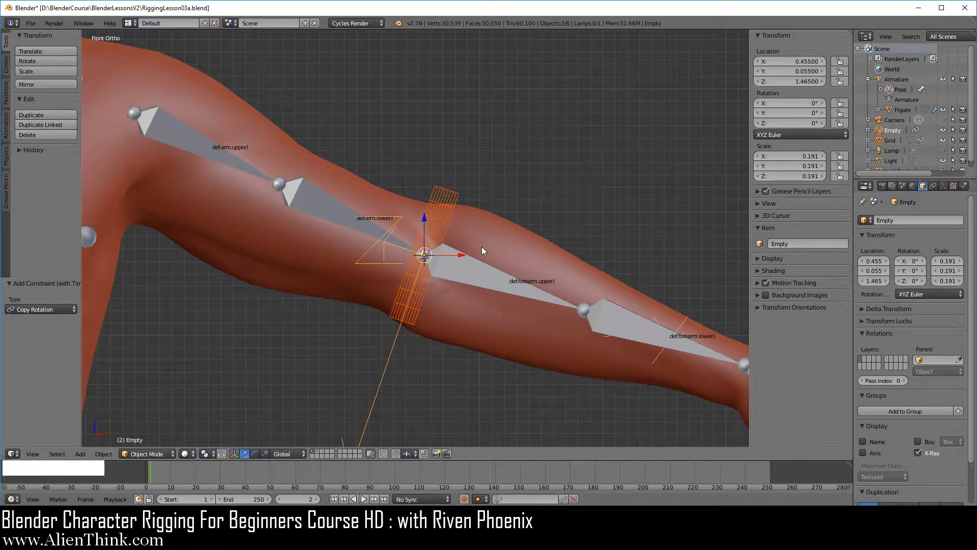
Step: Select only the Arrows empty and scale it by about 0.709
scroll(481, 246, "down", 1)
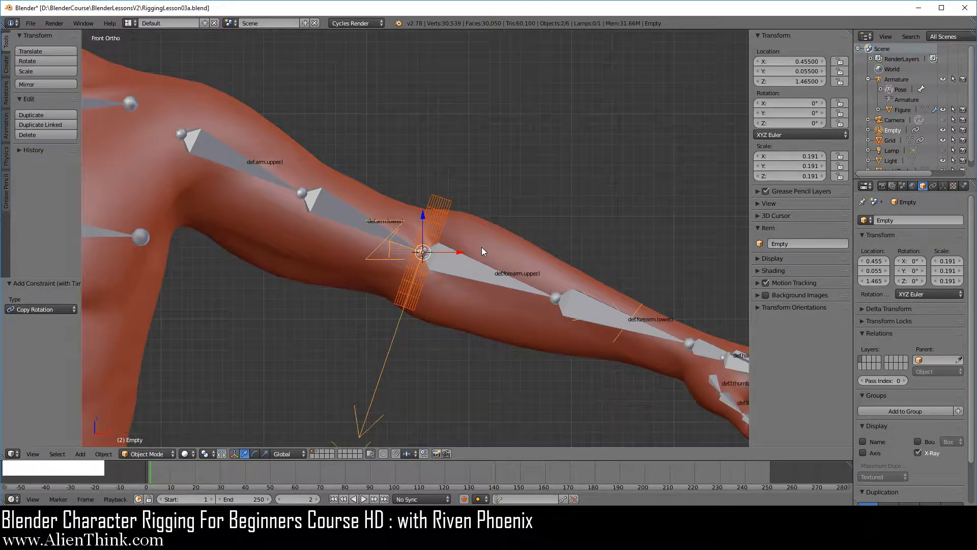
right_click(393, 344)
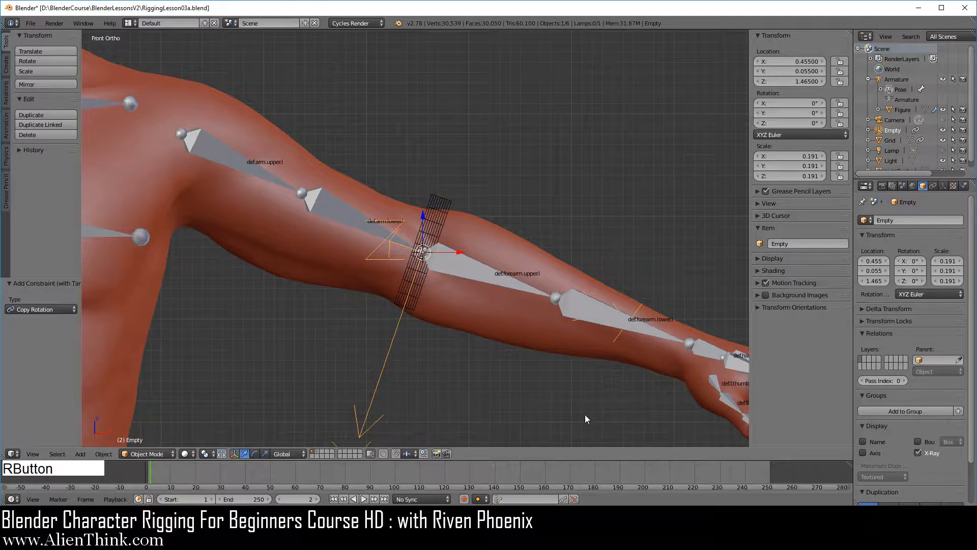
key("s")
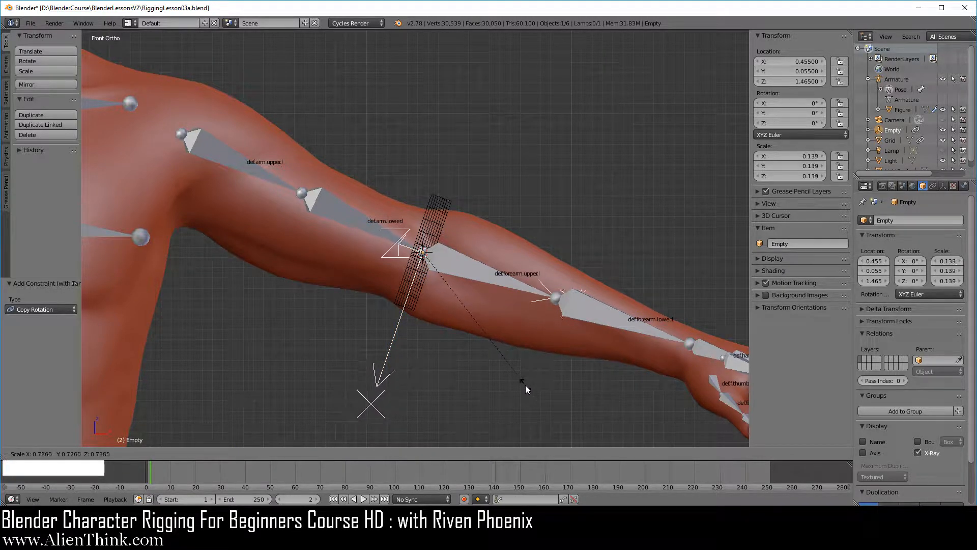
left_click(523, 382)
middle_click_drag(501, 327, 512, 301, "shift")
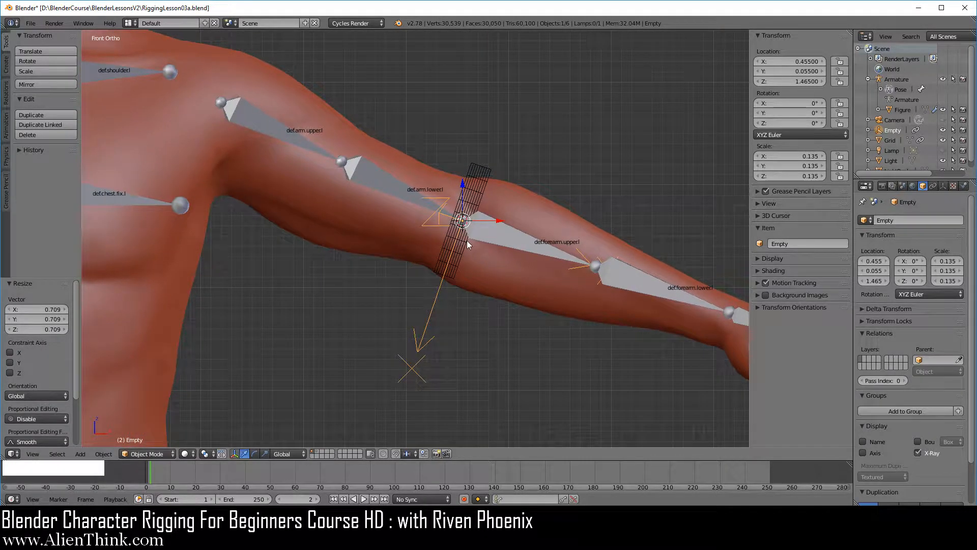
Step: Try rotating the def.arm.upper.l bone to test how the grid and empty follow, and cancel the rotation
right_click(276, 129)
key("r")
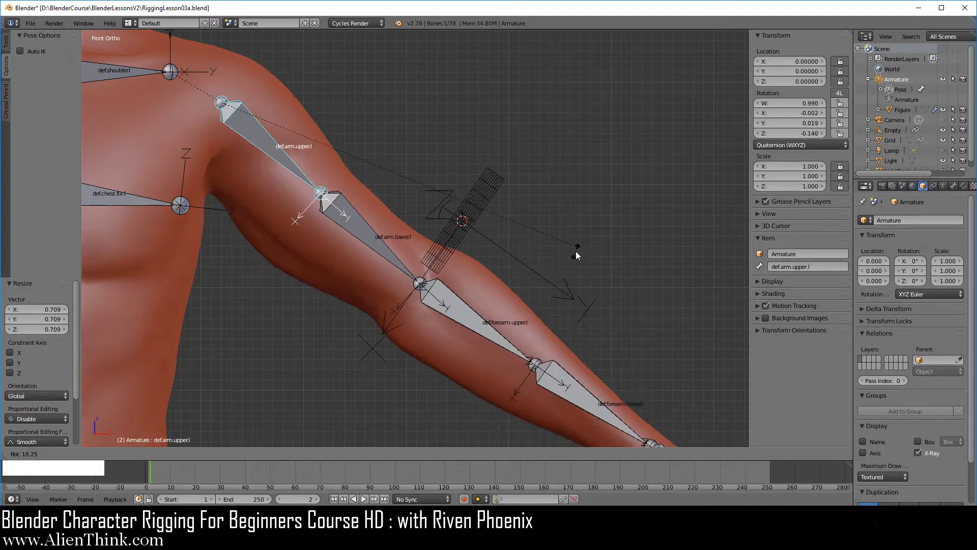
right_click(576, 251)
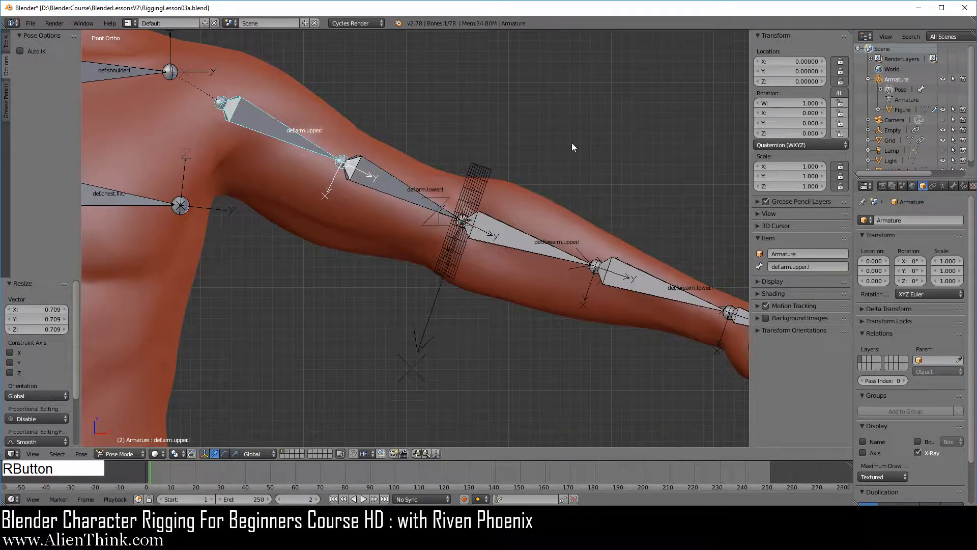
Step: Apply the Visual Transform to the grid and open its object constraint settings
right_click(475, 173)
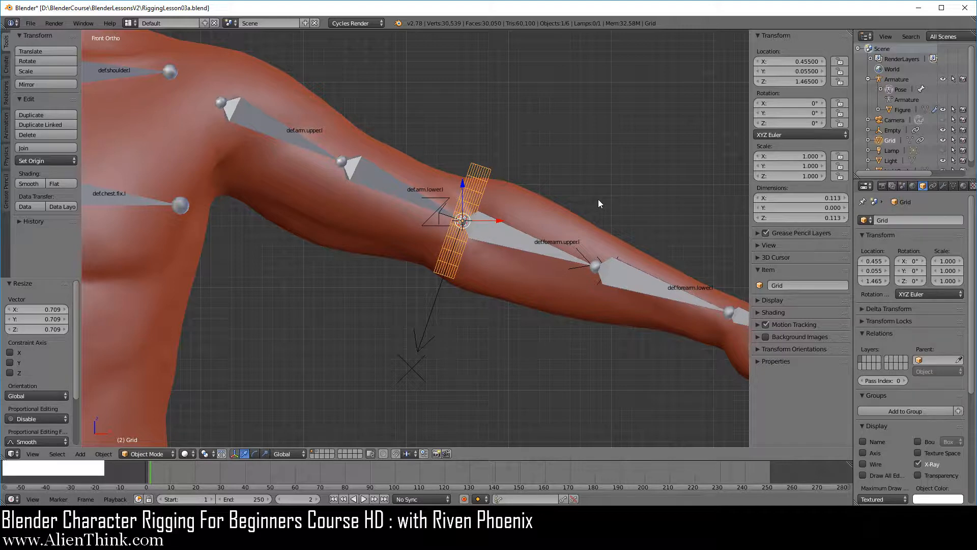
key("ctrl")
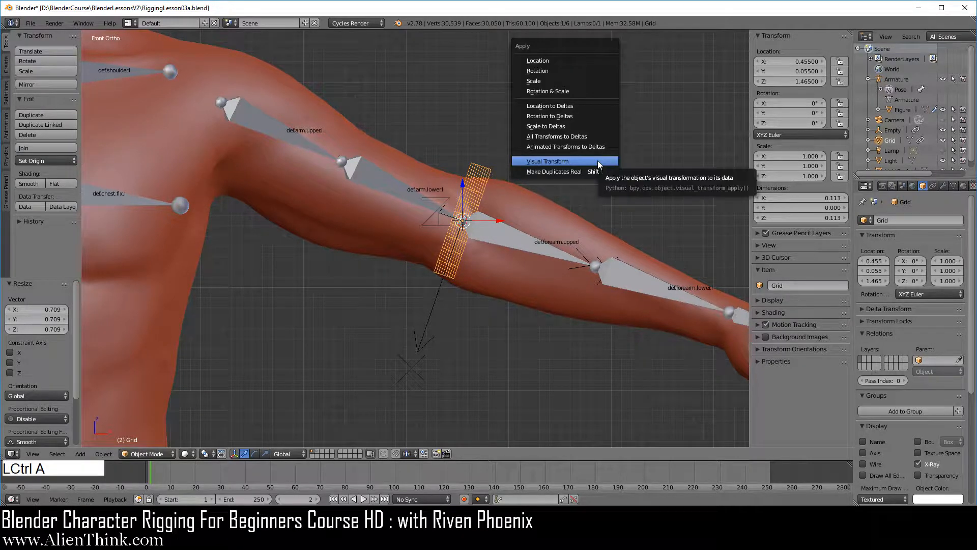
left_click(597, 161)
left_click(934, 187)
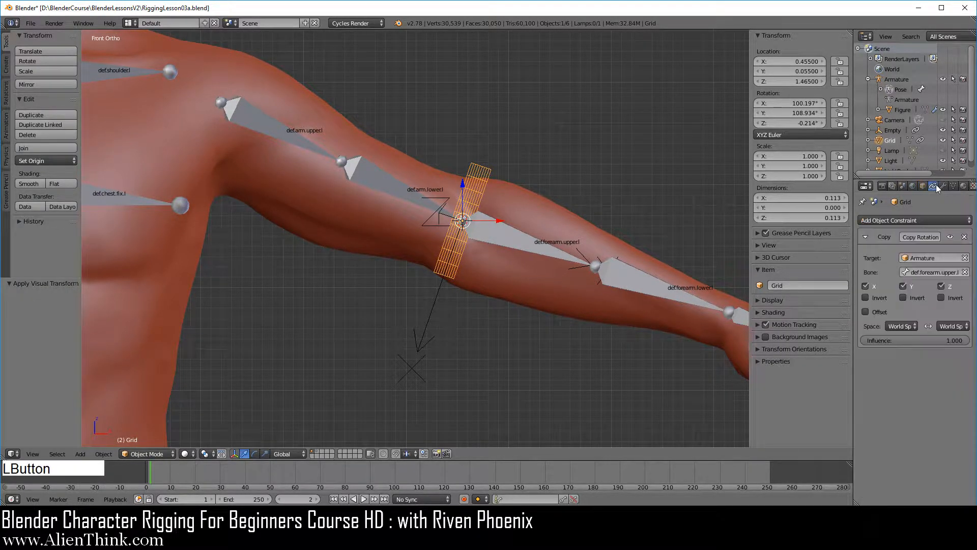
Step: Try rotating the def.arm.upper.l bone again with the grid's visual transform applied, and cancel the rotation
right_click(291, 127)
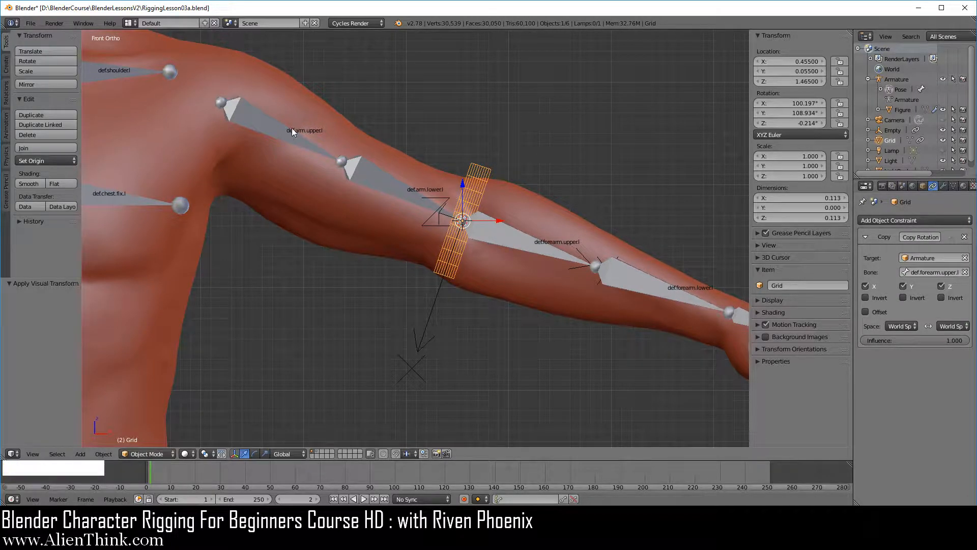
key("ctrl+Tab")
right_click(298, 149)
key("r")
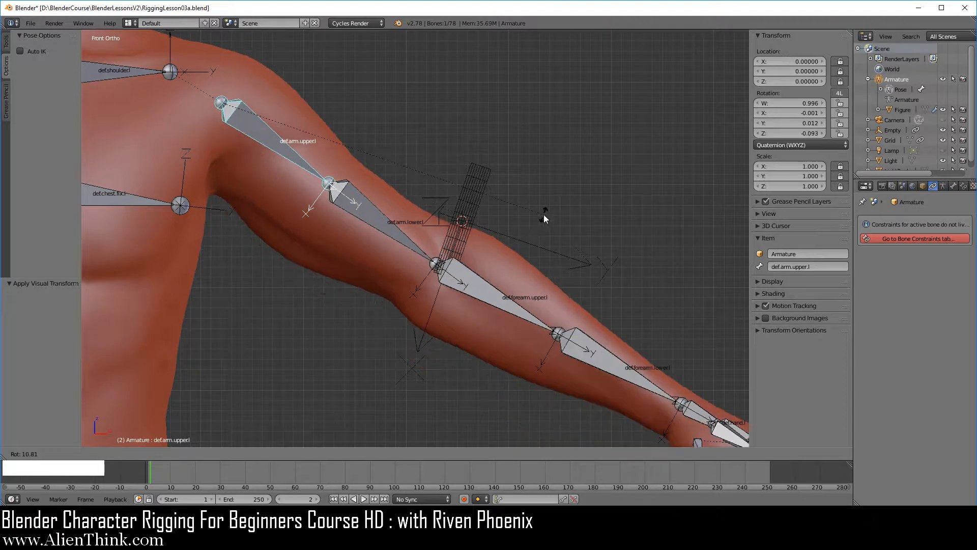
right_click(544, 215)
Step: Inspect the def.forearm.upper.l bone in Edit Mode and return to Pose Mode
right_click(500, 240)
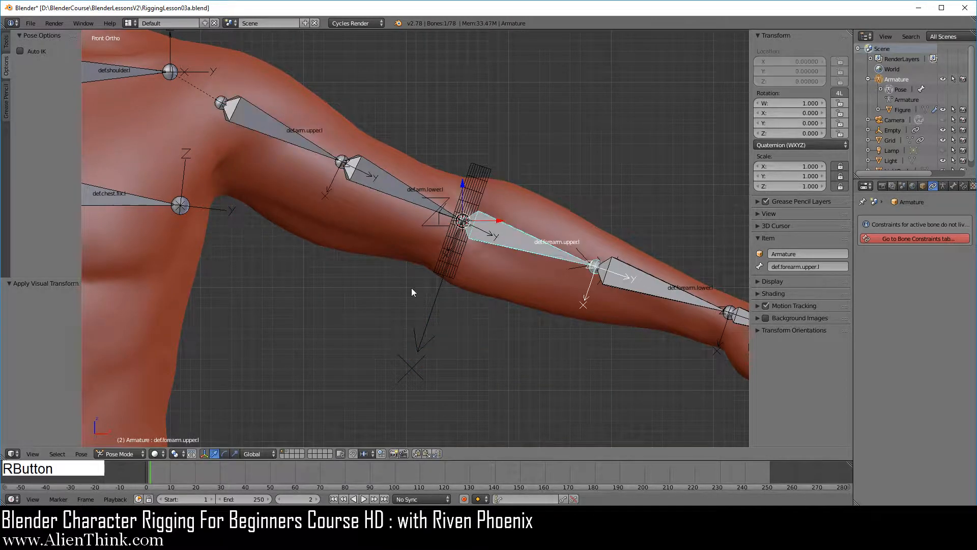
left_click(135, 454)
left_click(122, 431)
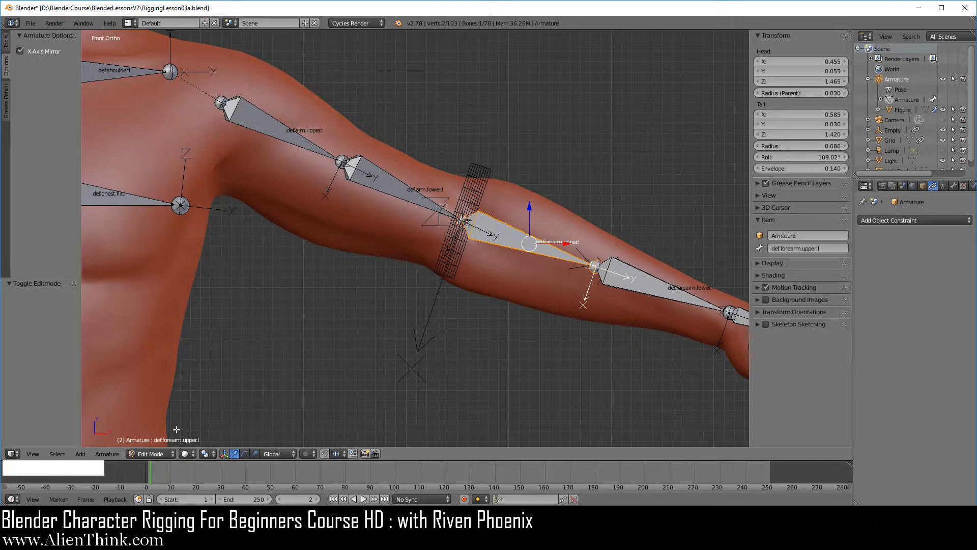
left_click(151, 454)
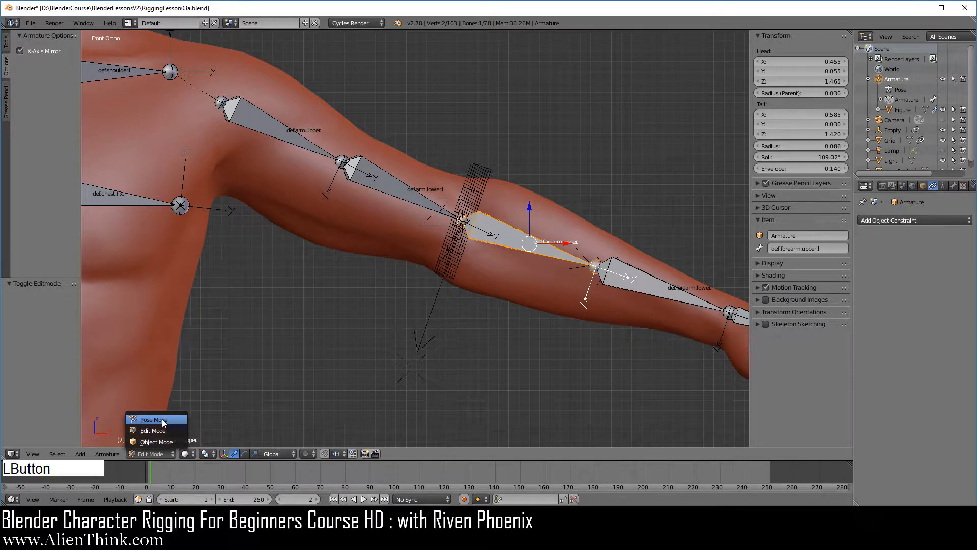
left_click(163, 423)
Step: Rotate the def.arm.upper.l bone downward by about 35.6° and compare the forearm upper and arm lower bones by selecting each
right_click(281, 136)
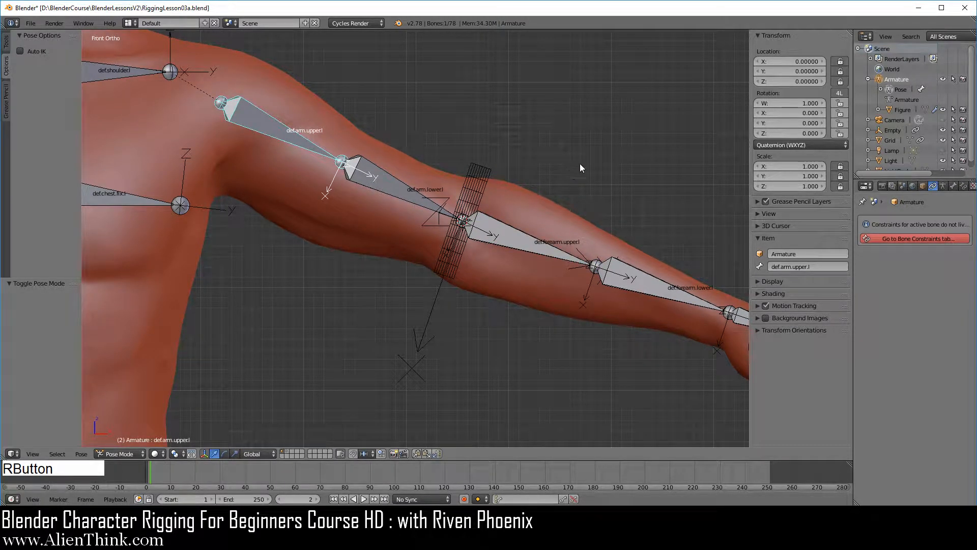
key("r")
left_click(448, 319)
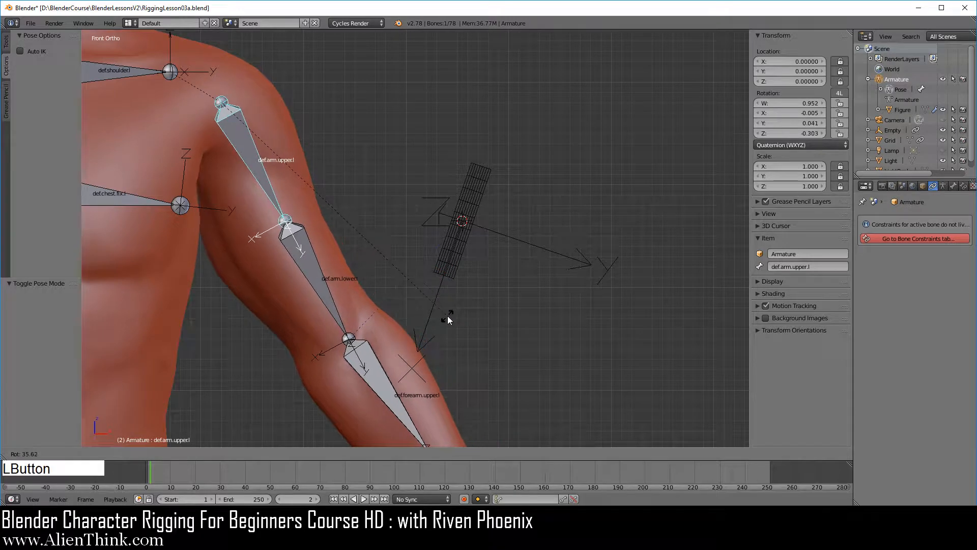
middle_click_drag(388, 285, 450, 227, "shift")
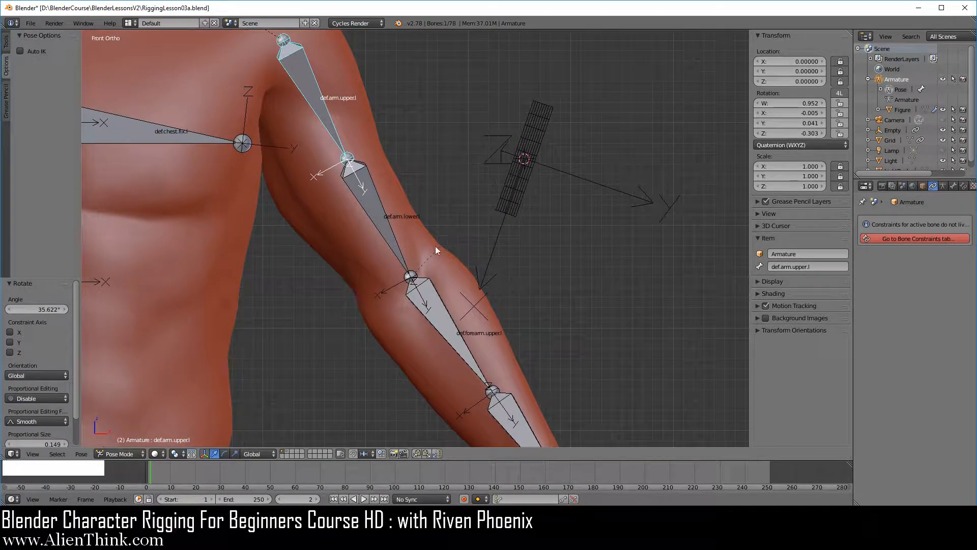
right_click(429, 315)
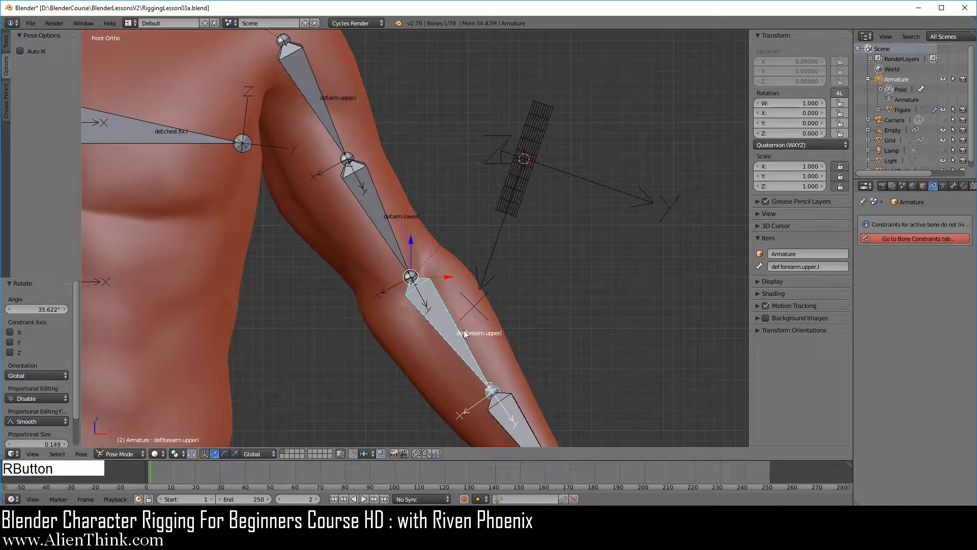
right_click(380, 222)
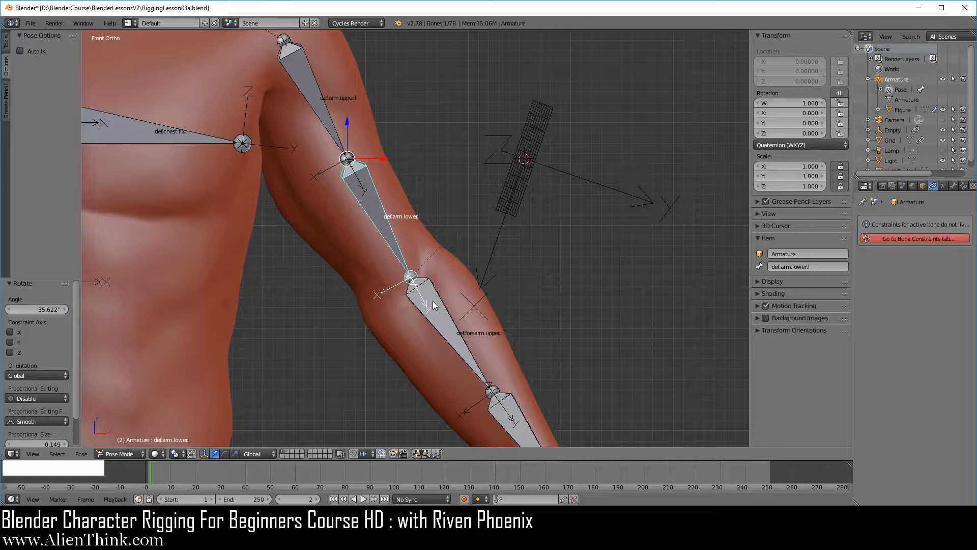
Step: Duplicate the grid in place and scale the copy by about 1.314
right_click(518, 205)
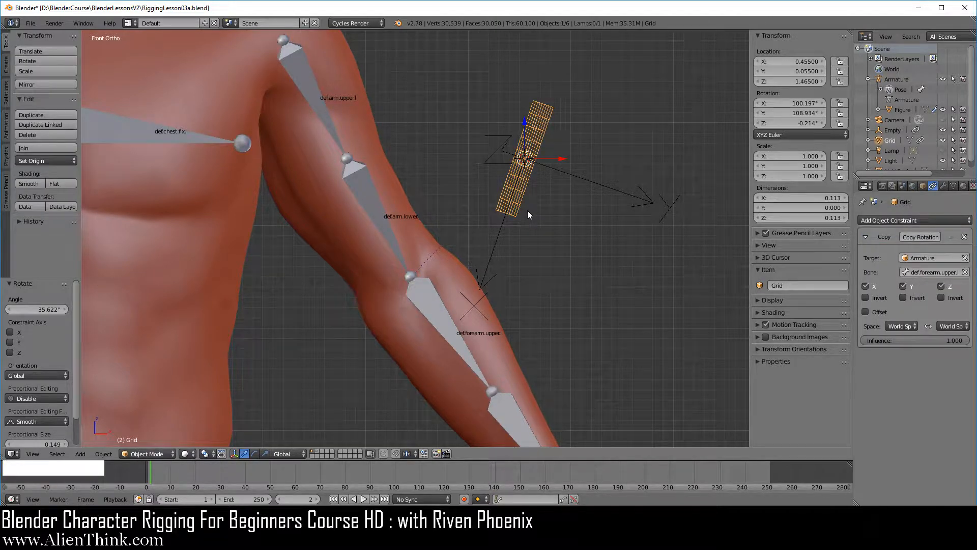
key("shift+d")
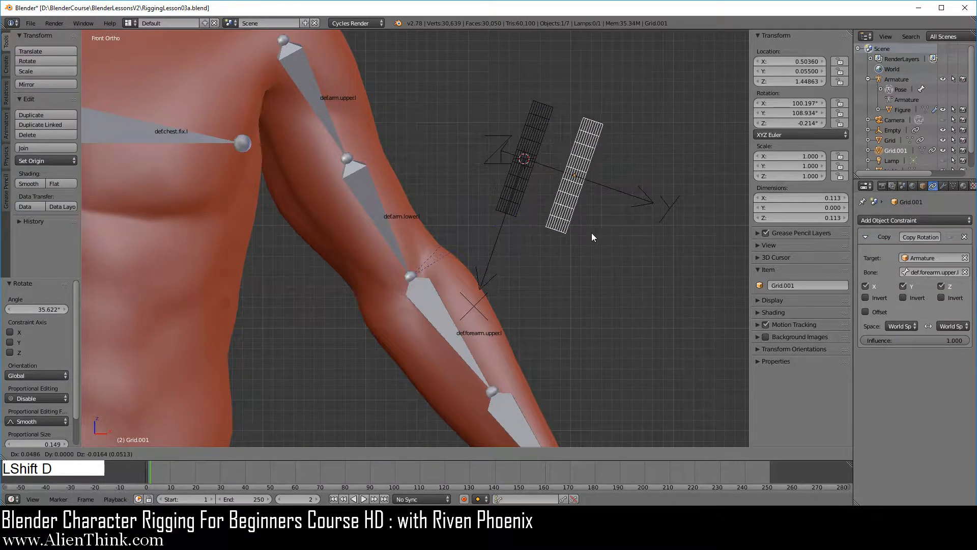
right_click(592, 233)
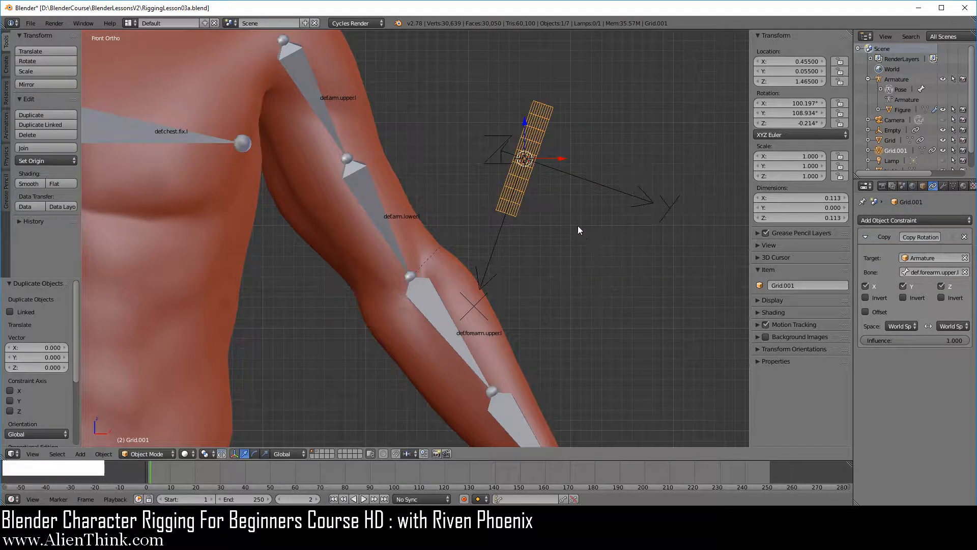
key("s")
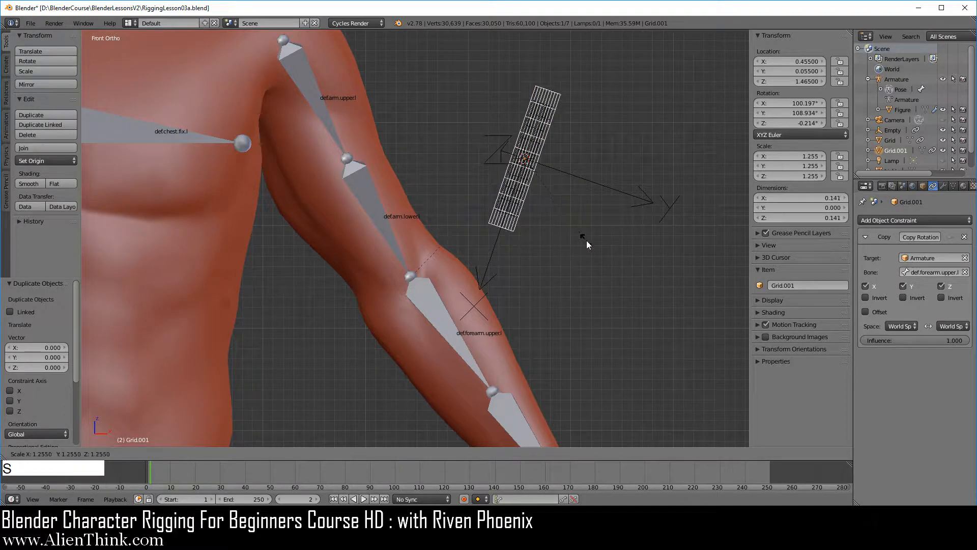
left_click(591, 243)
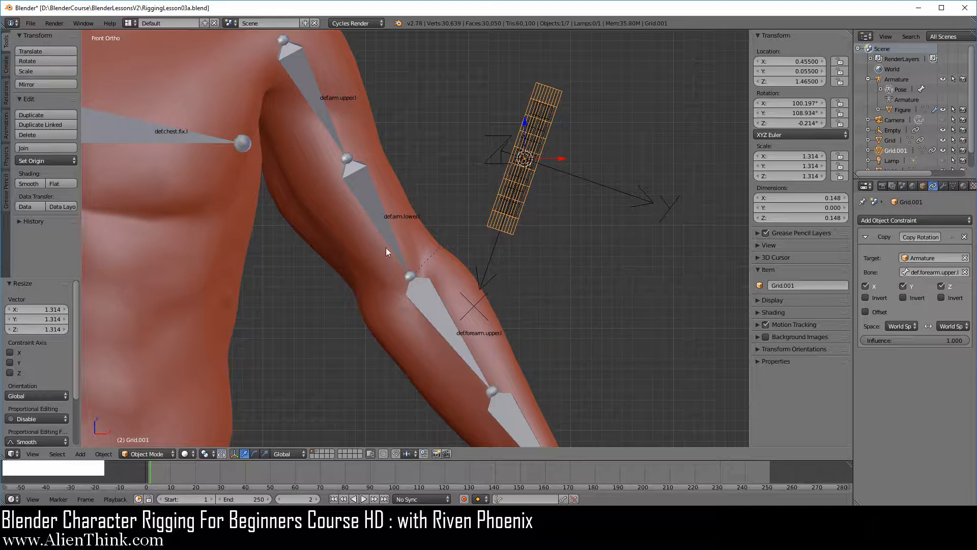
Step: Add a Copy Location constraint to the enlarged grid, targeting the def.arm.lower.l bone
right_click(380, 210)
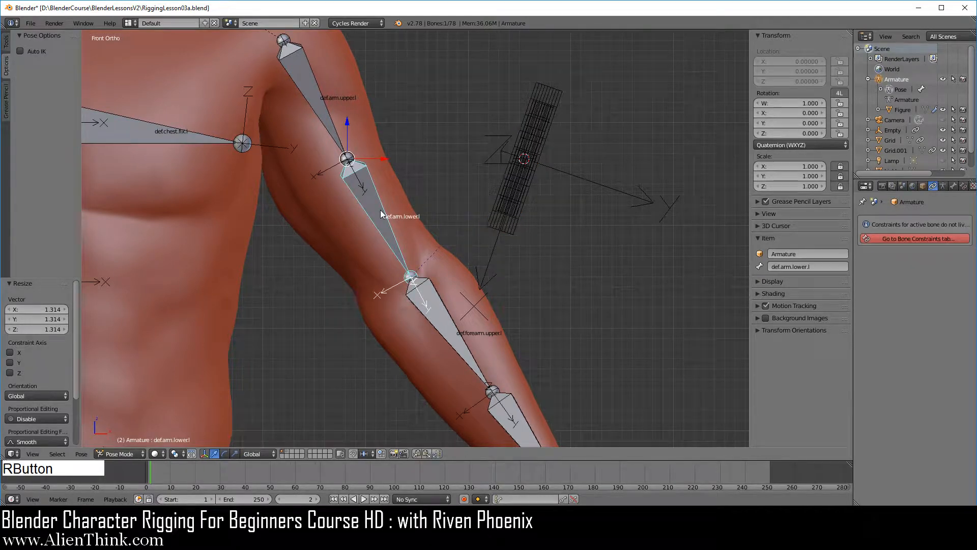
key("shift")
right_click(512, 235, "shift")
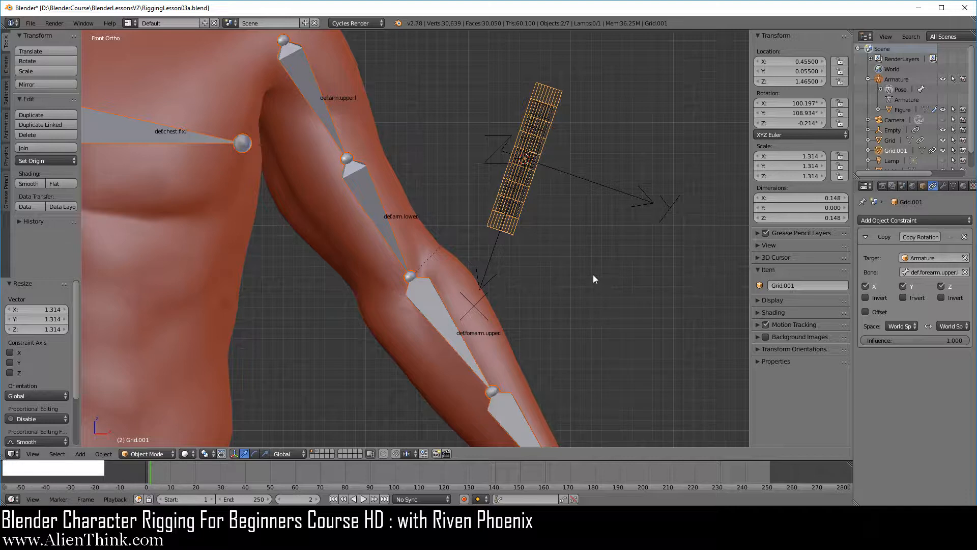
key("ctrl+shift+c")
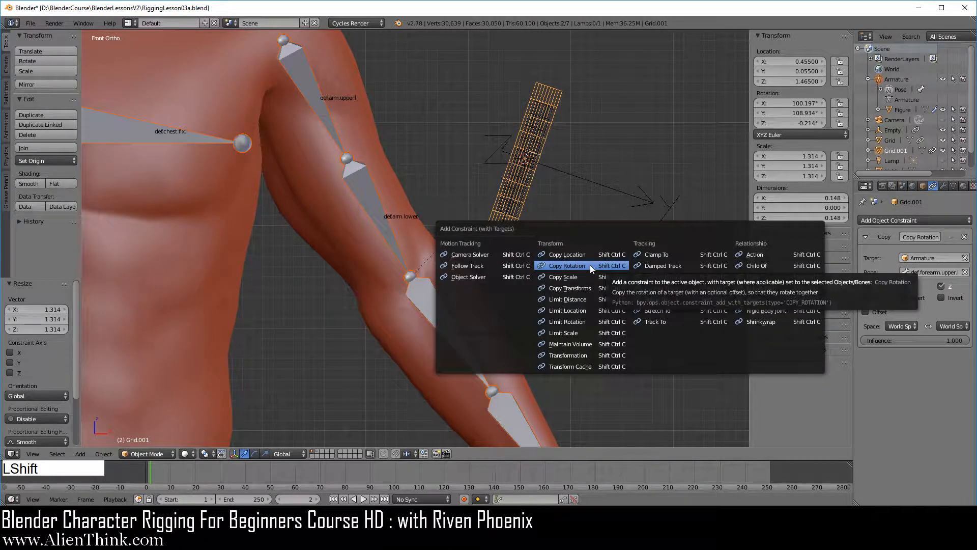
left_click(584, 255)
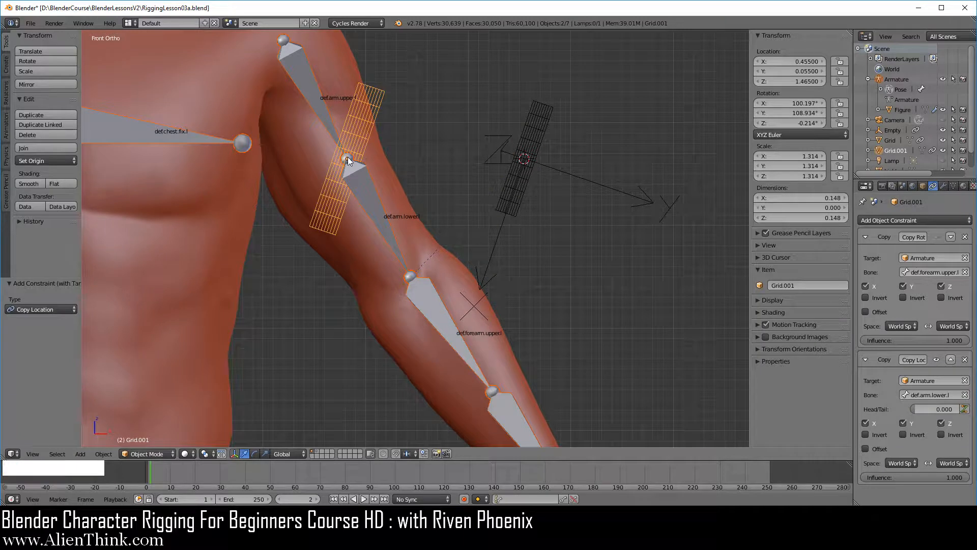
Step: Set the Head/Tail value of the enlarged grid's Copy Location constraint to 1.000
right_click(381, 94)
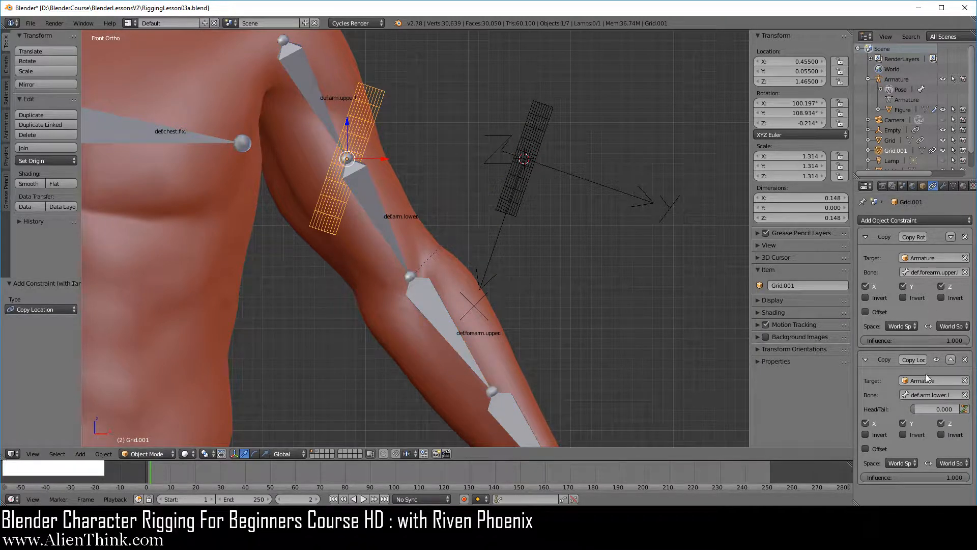
left_click(914, 410)
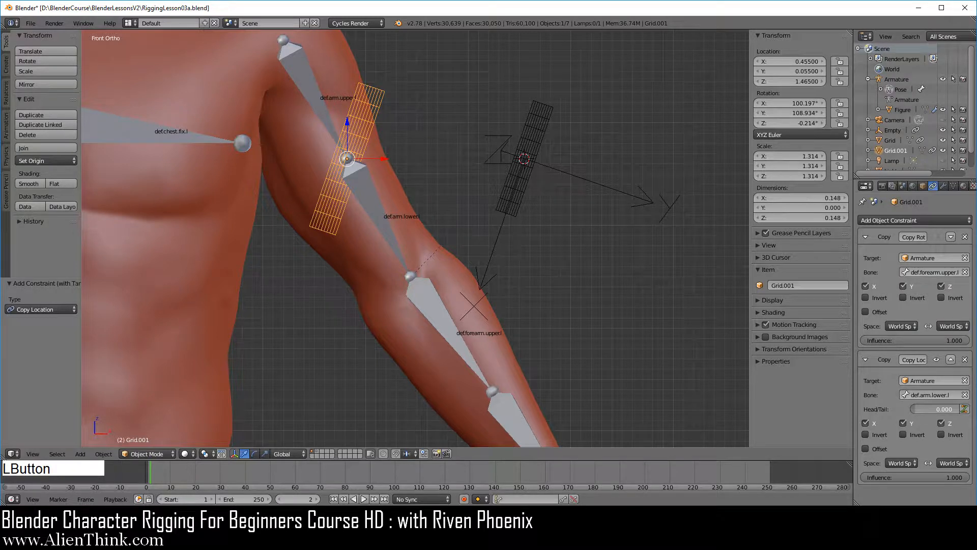
left_click_drag(914, 410, 962, 410)
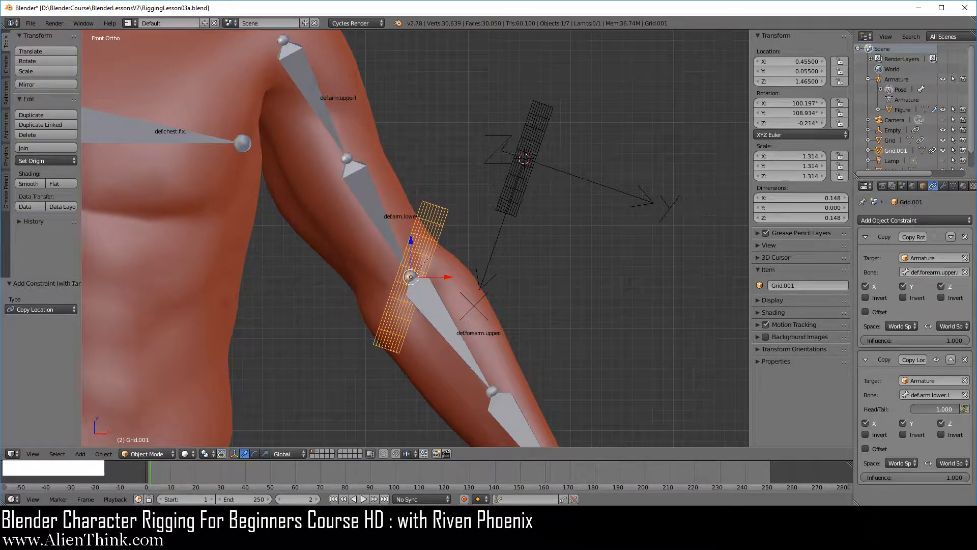
Step: Place the enlarged grid's Copy Location constraint above Copy Rotation, enable Copy Rotation, and collapse the Copy Location settings
left_click(951, 359)
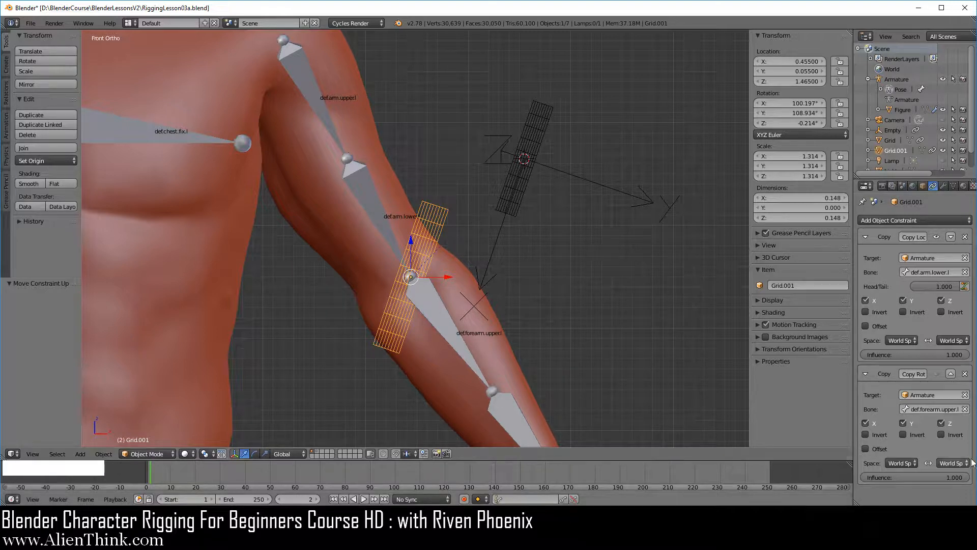
left_click(937, 374)
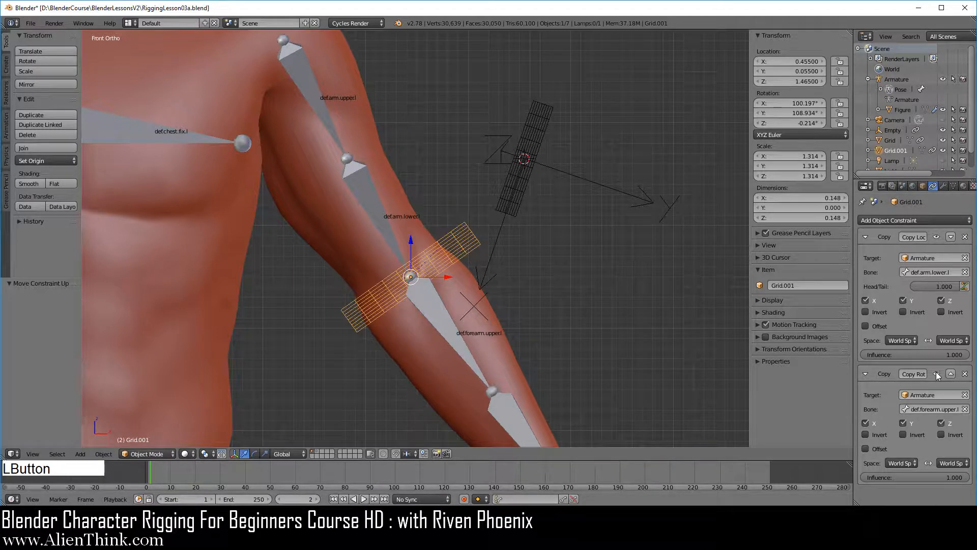
left_click(866, 238)
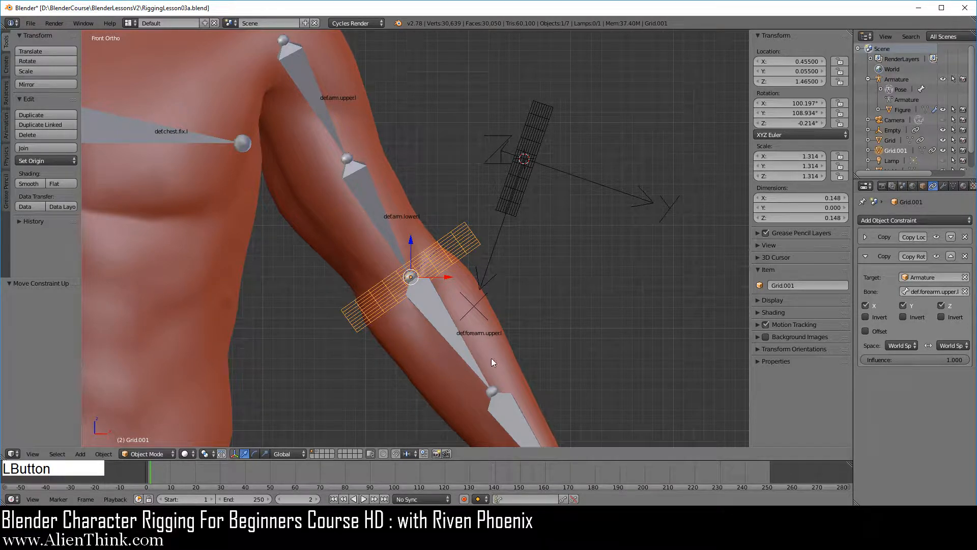
Step: Try a trackball rotation of the def.forearm.upper.l bone against the elbow grid, and cancel it
right_click(436, 317)
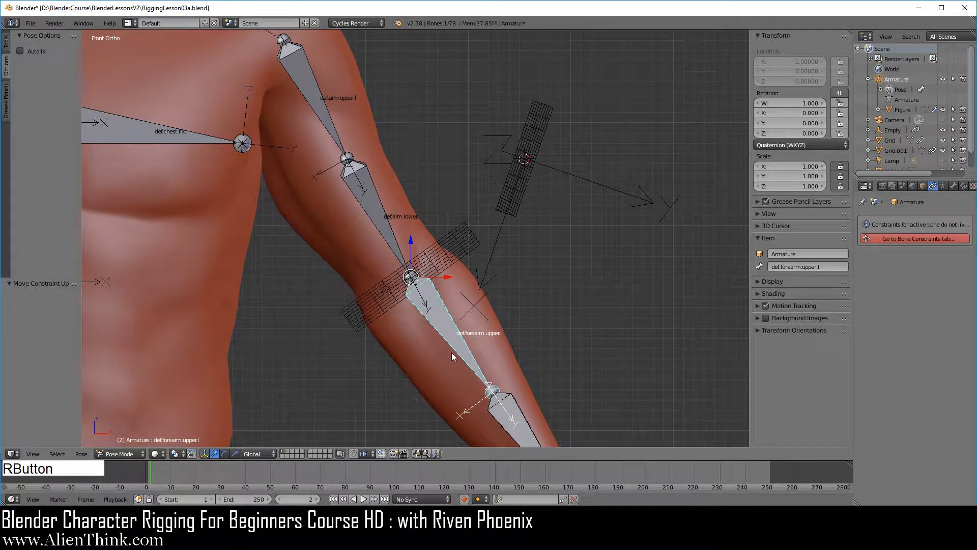
key("r")
key("r")
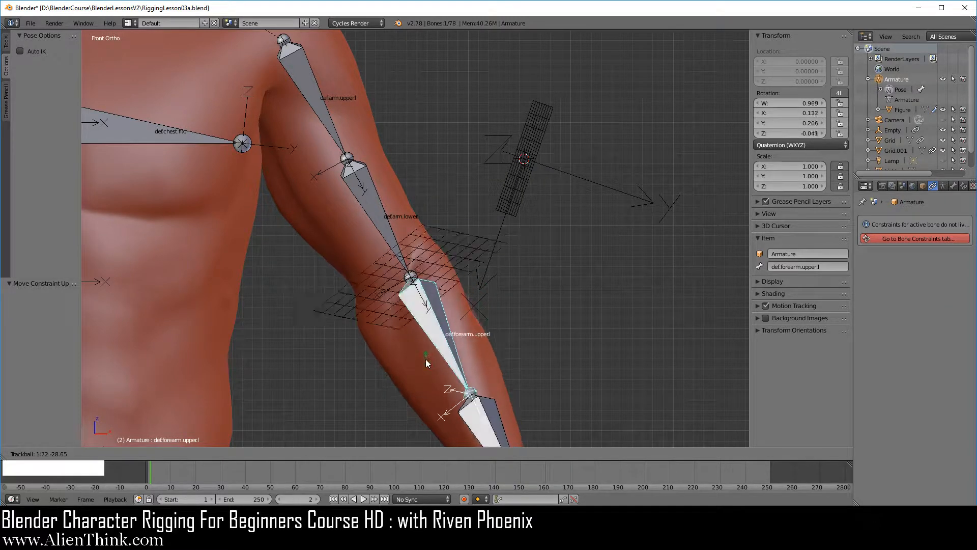
right_click(447, 332)
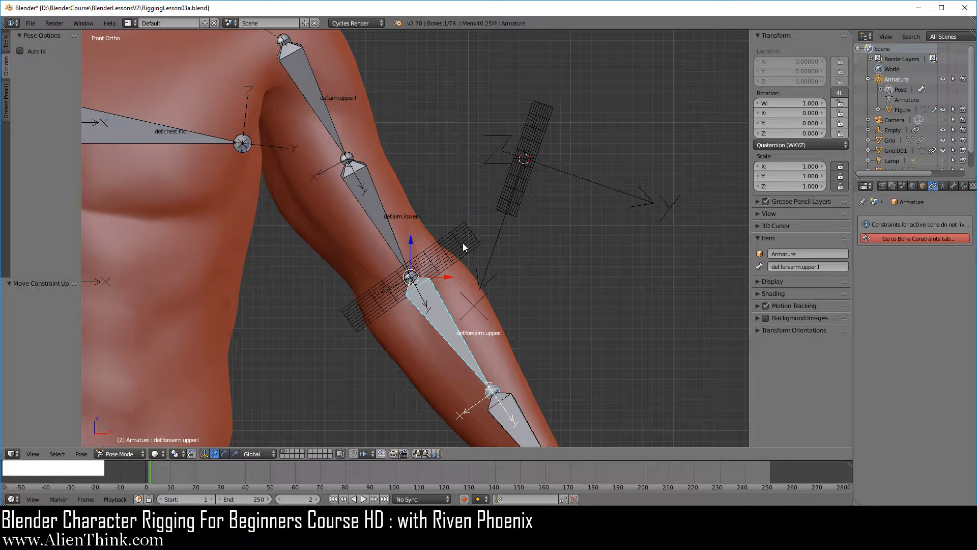
Step: Add a second Copy Rotation constraint to the elbow grid, targeting the def.forearm.upper.l bone
right_click(445, 325)
right_click(466, 243, "shift")
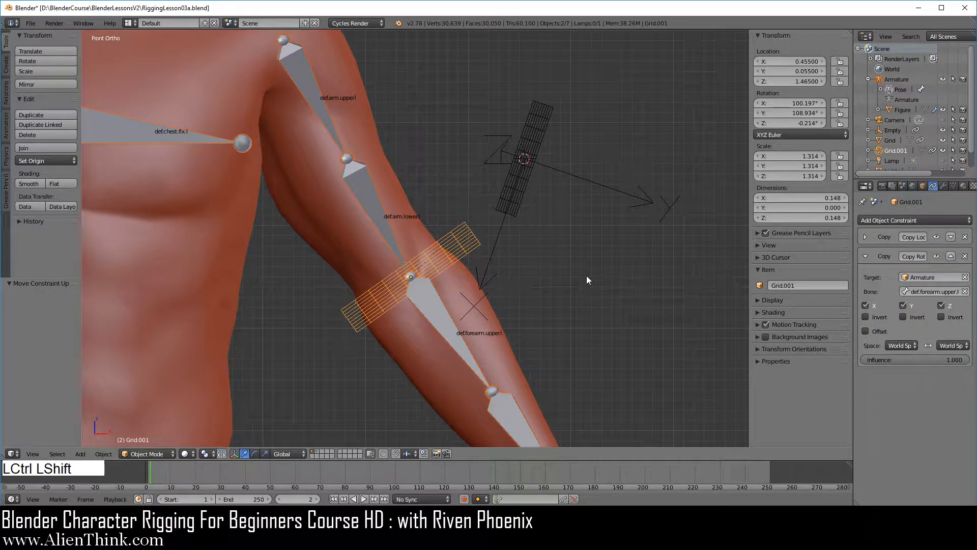
key("ctrl+shift+c")
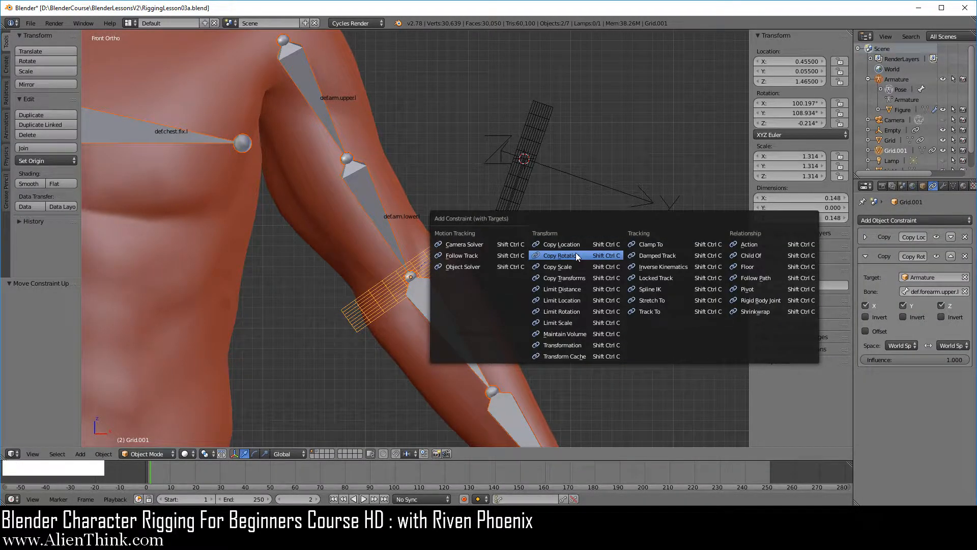
left_click(578, 256)
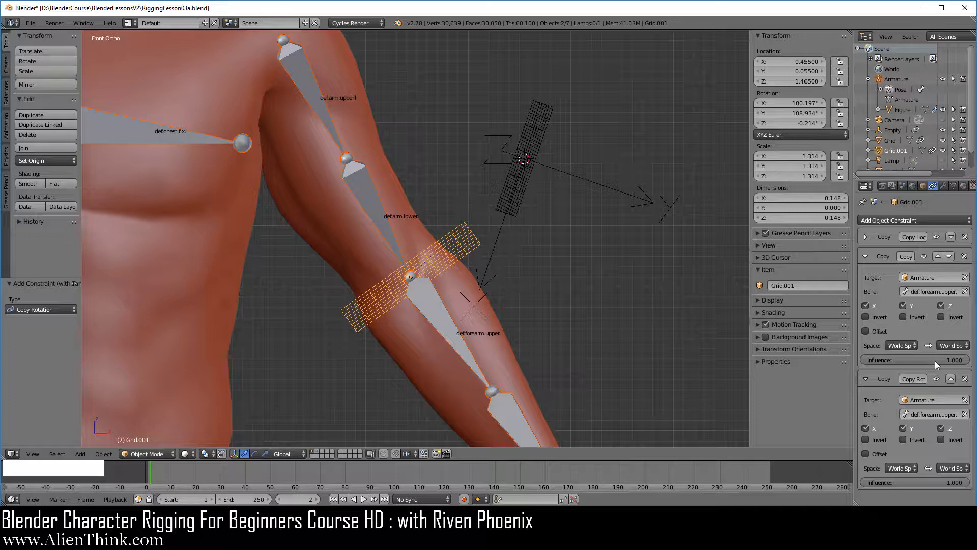
Step: Set the first Copy Rotation's target space to Local Space, invert its X, Y and Z, and enable Offset on the second Copy Rotation
left_click(901, 346)
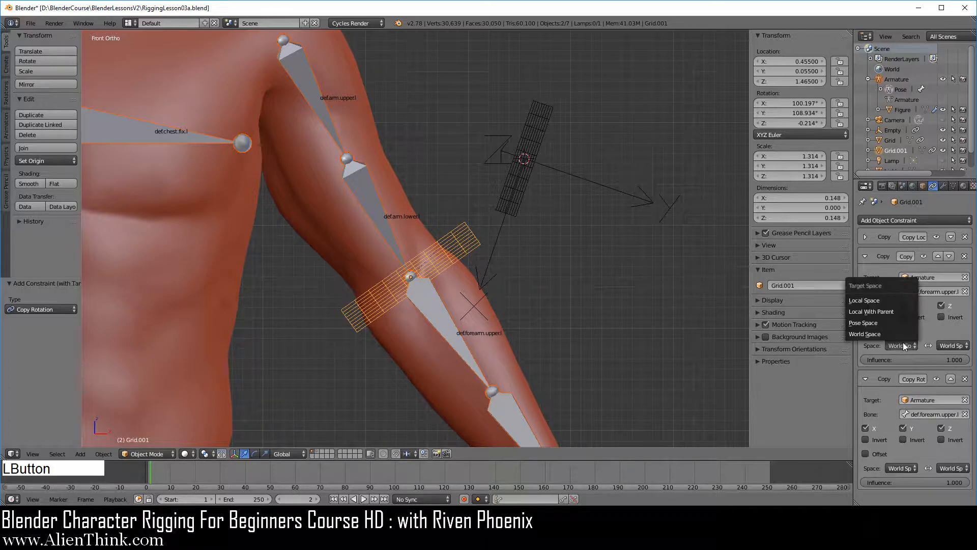
left_click(884, 301)
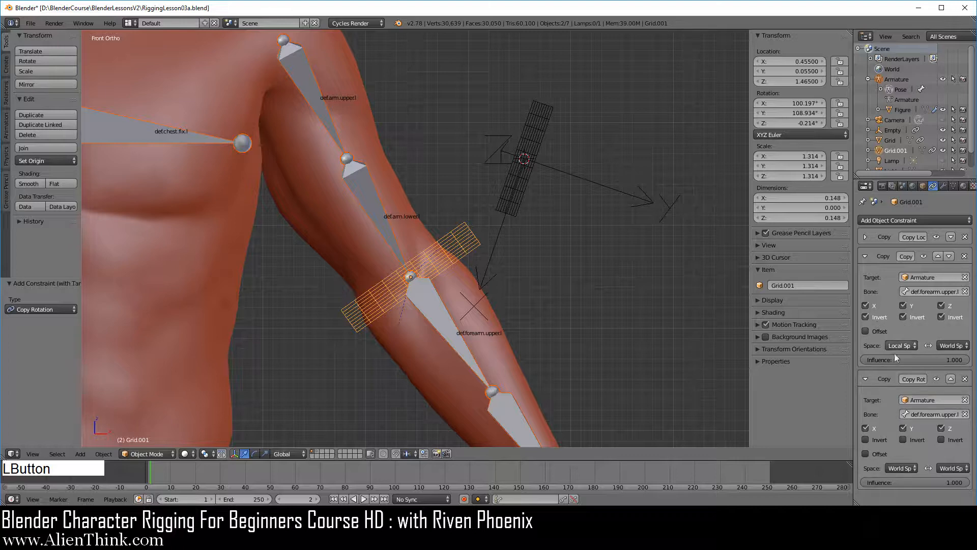
left_click(875, 454)
Step: Try rotating the def.forearm.upper.l bone and the def.arm.upper.l bone with the counter-rotation constraints active, cancelling both rotations
right_click(446, 330)
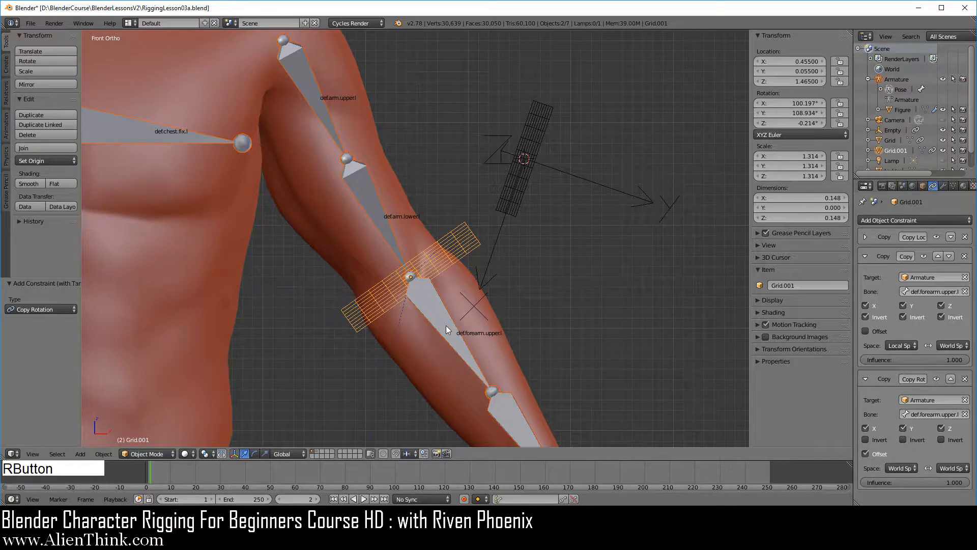
key("r")
key("r")
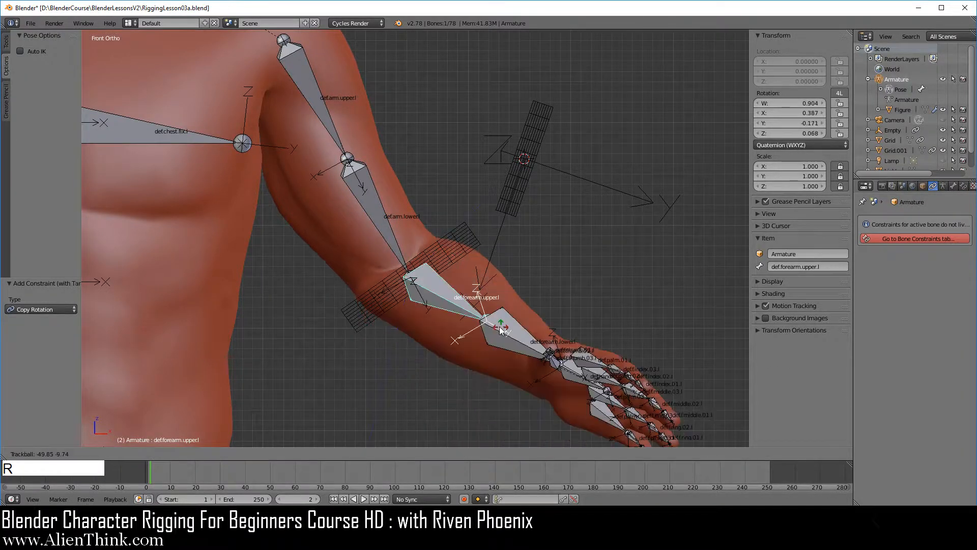
right_click(513, 355)
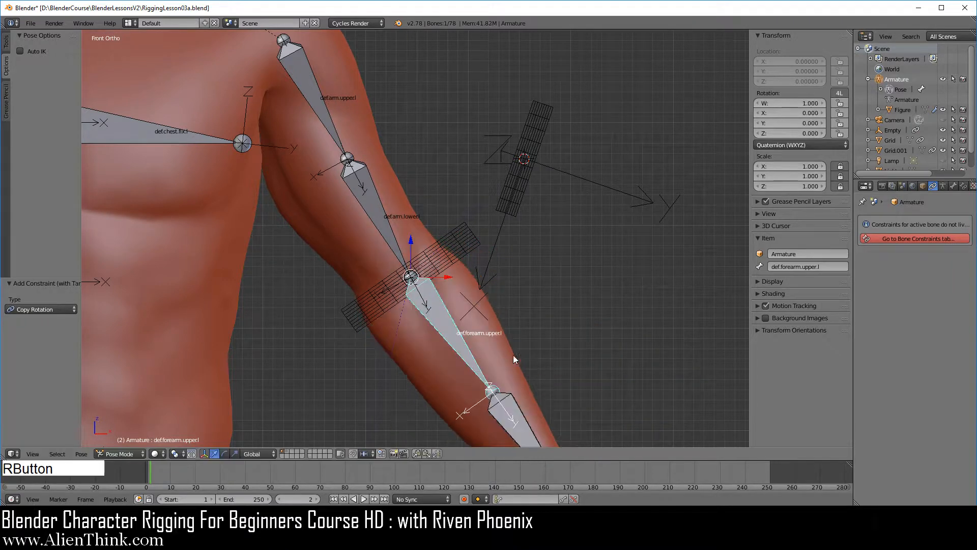
right_click(322, 114)
key("r")
right_click(526, 322)
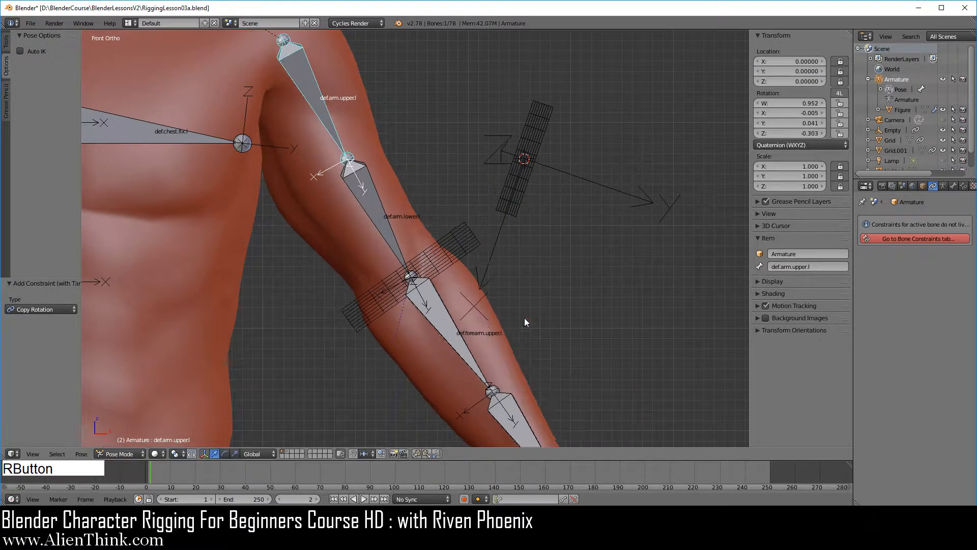
Step: Disconnect the def.forearm.upper.l bone from its parent in Edit Mode and return to Pose Mode
middle_click_drag(382, 159, 464, 277)
right_click(450, 250)
middle_click_drag(479, 240, 526, 241, "shift")
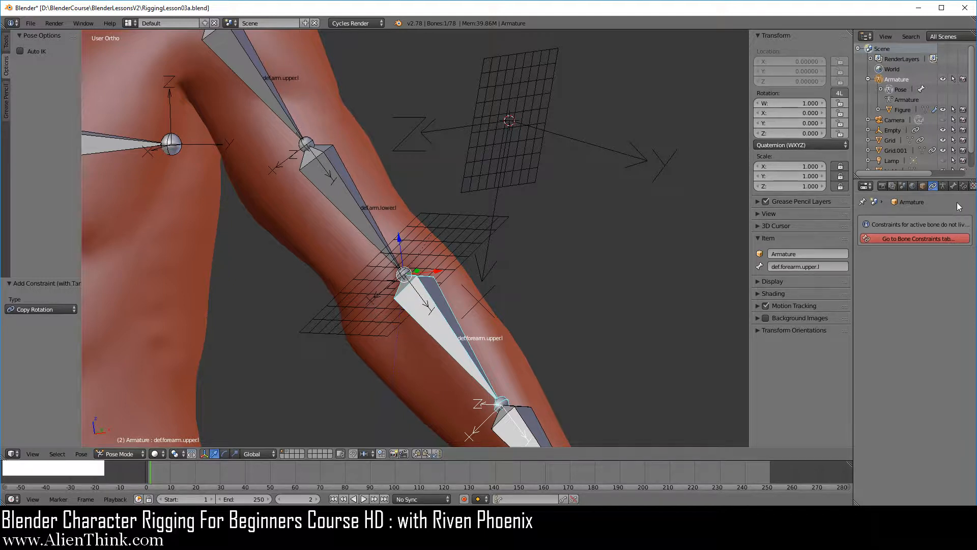
left_click(954, 186)
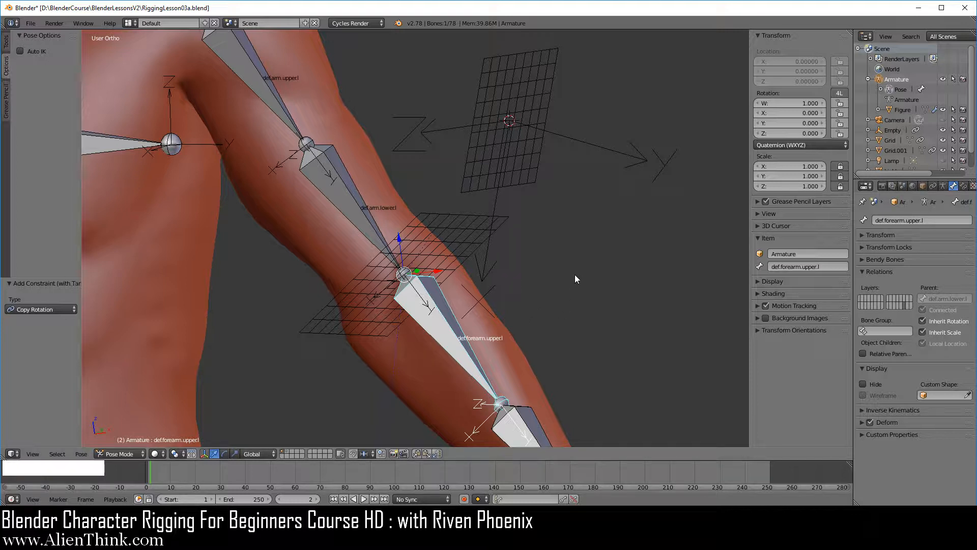
key("Tab")
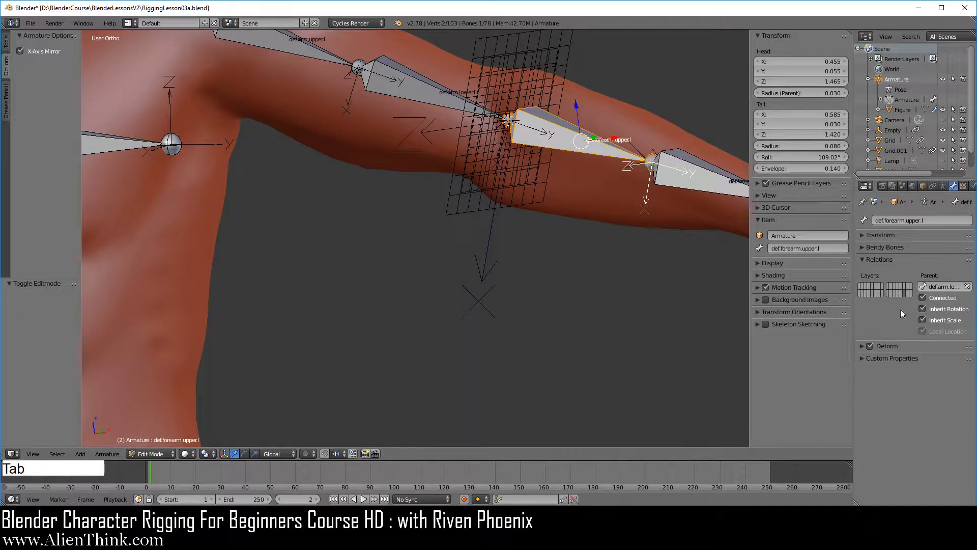
left_click(922, 300)
key("Tab")
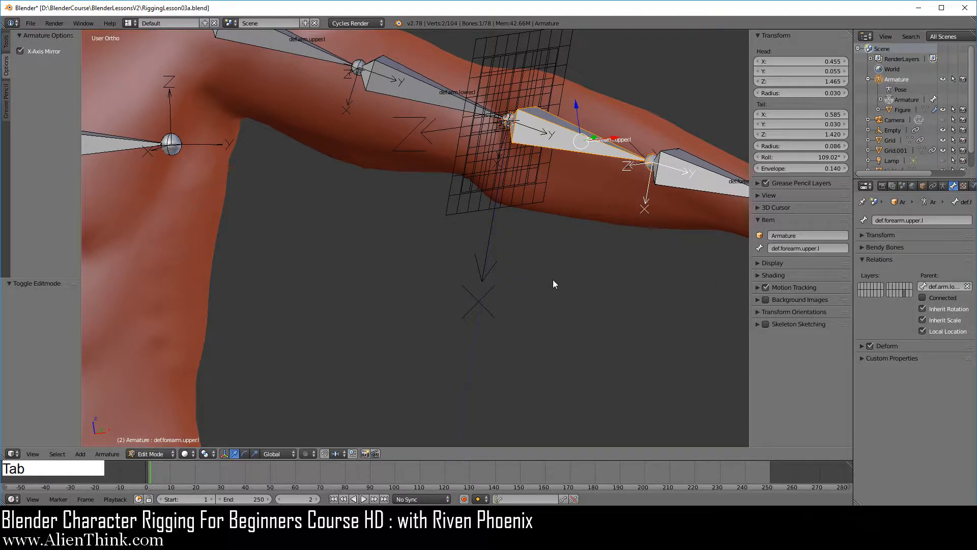
Step: Try changing the def.forearm.upper.l bone's pose location and clear the location
middle_click_drag(437, 315, 443, 335)
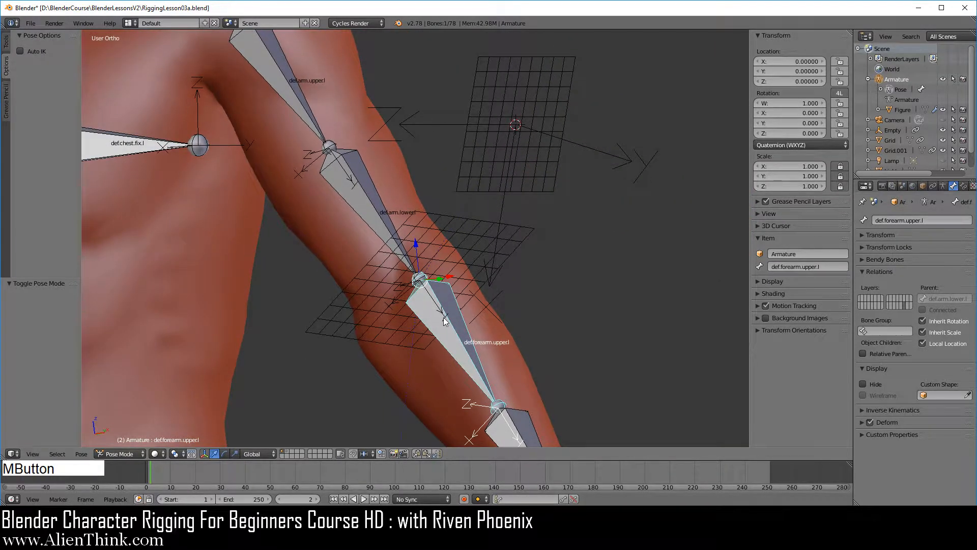
key("shift")
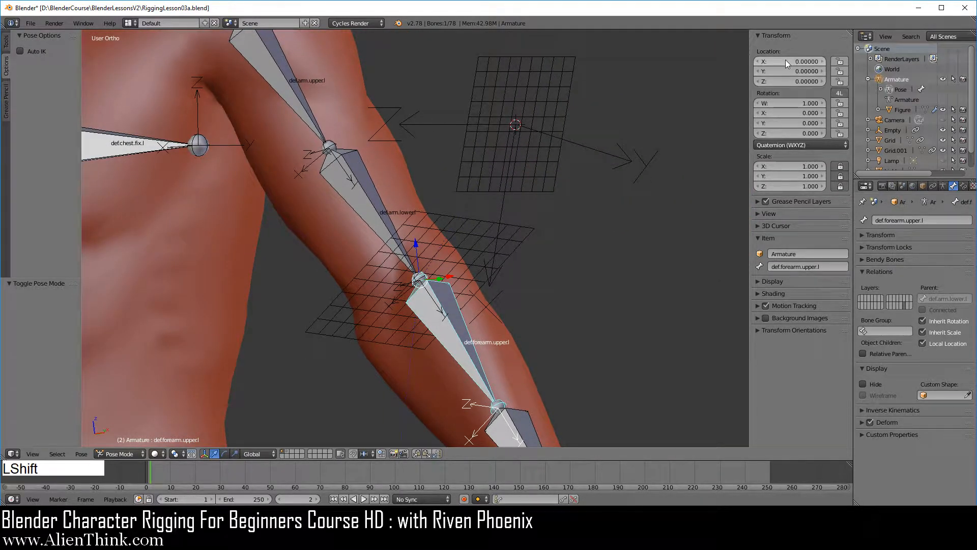
left_click_drag(784, 64, 791, 83, "shift")
key("alt+g")
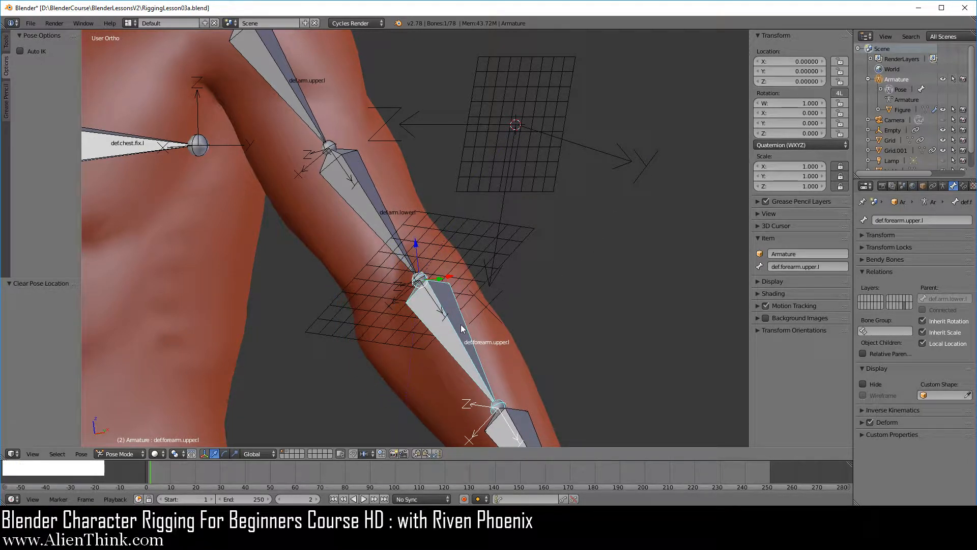
Step: In front view, duplicate the Arrows empty and offset the copy by about 0.027 on X and -0.075 on Z
key("KP_1")
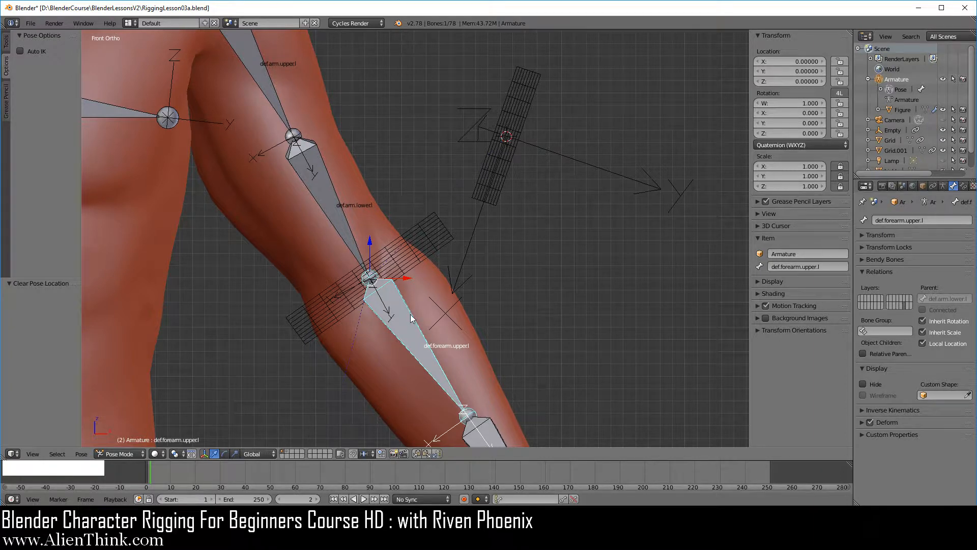
middle_click_drag(412, 318, 450, 292, "shift")
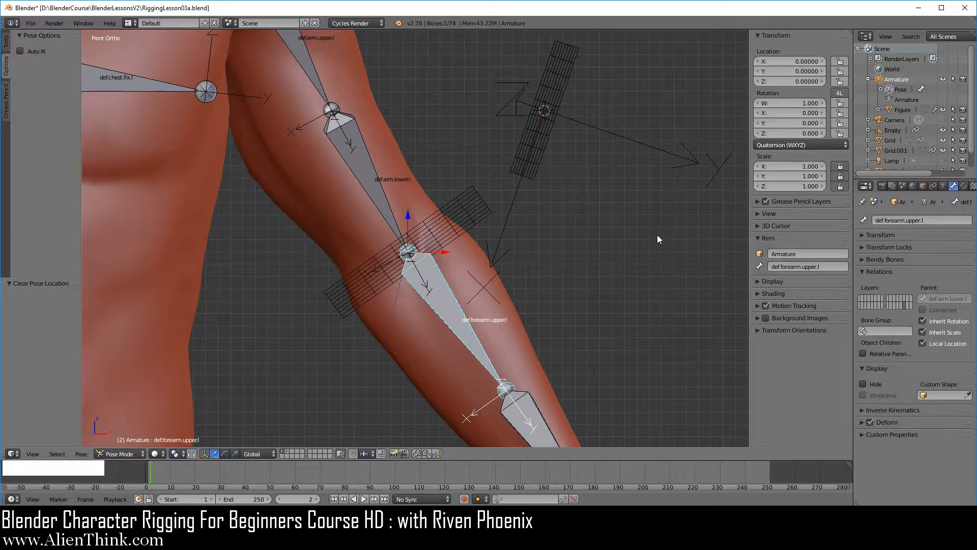
right_click(611, 137)
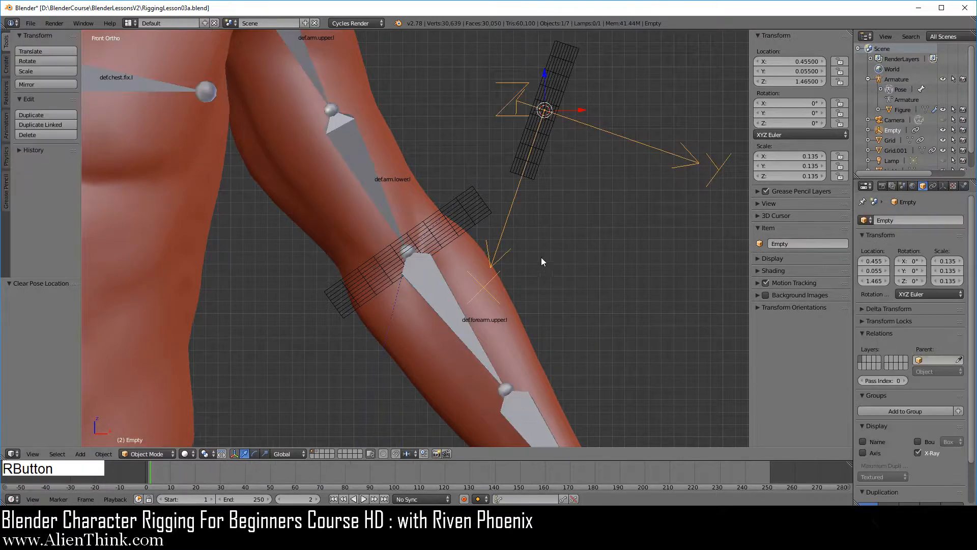
scroll(548, 218, "down", 1)
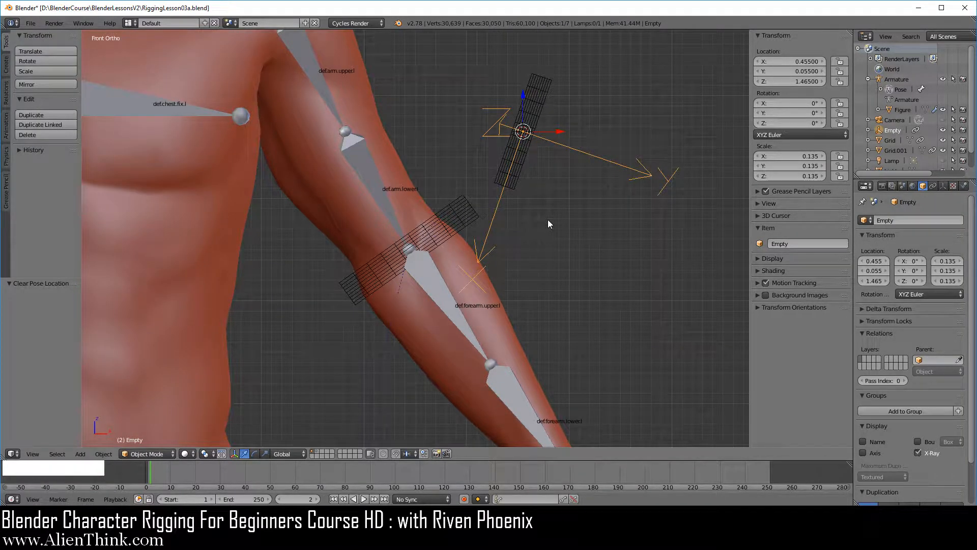
key("shift+d")
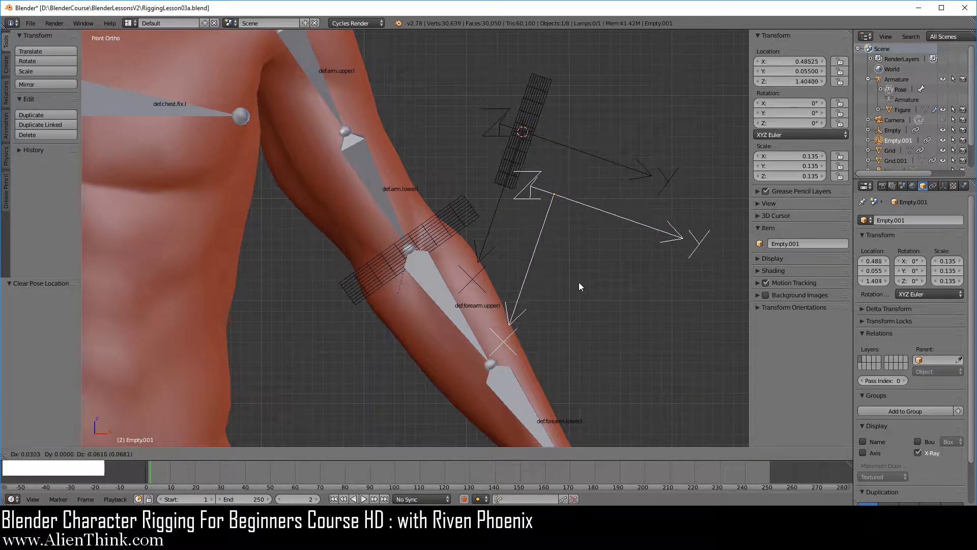
left_click(576, 301)
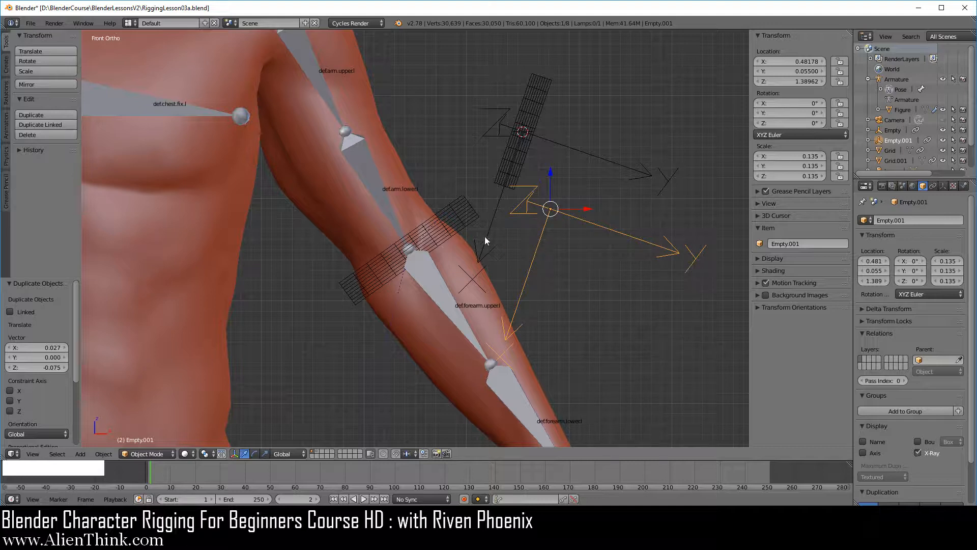
Step: Add a Copy Rotation constraint to the duplicated Arrows empty with Grid.001 as target, and delete its old Copy Rotation constraint targeting Grid
right_click(470, 209)
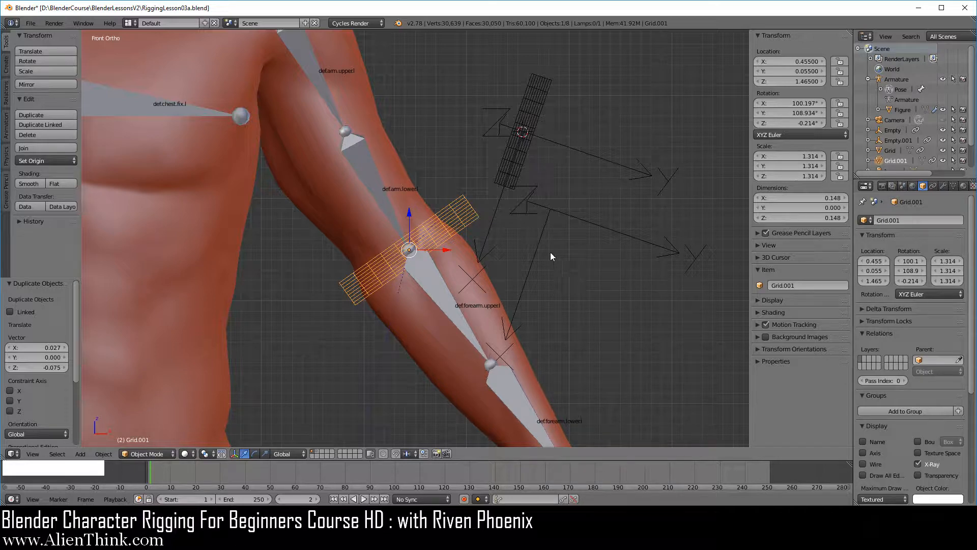
key("shift")
right_click(544, 239, "shift")
key("ctrl+shift+c")
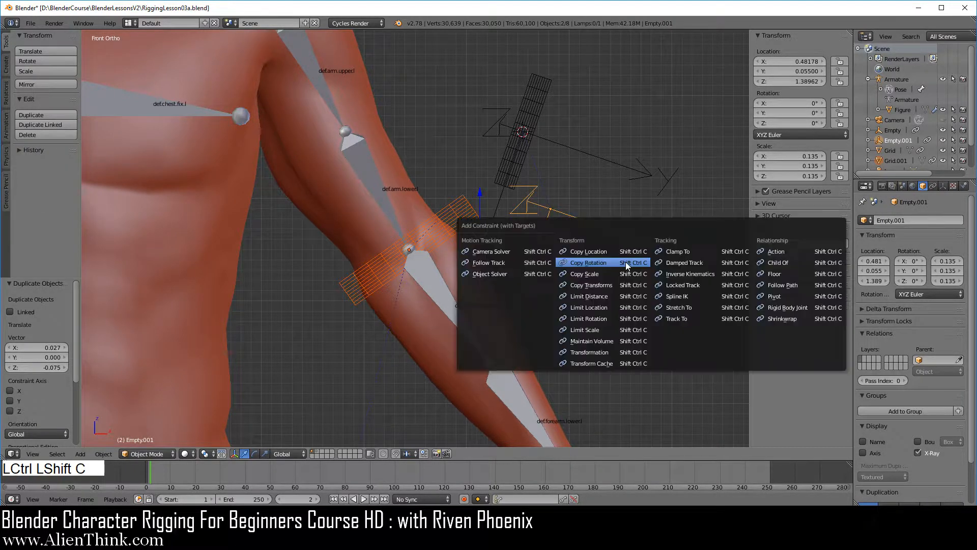
left_click(614, 262)
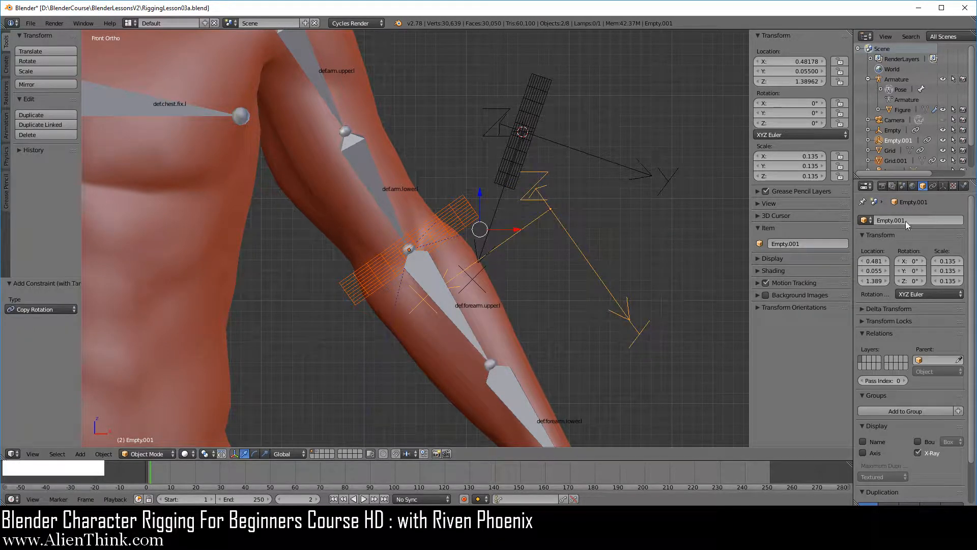
left_click(935, 187)
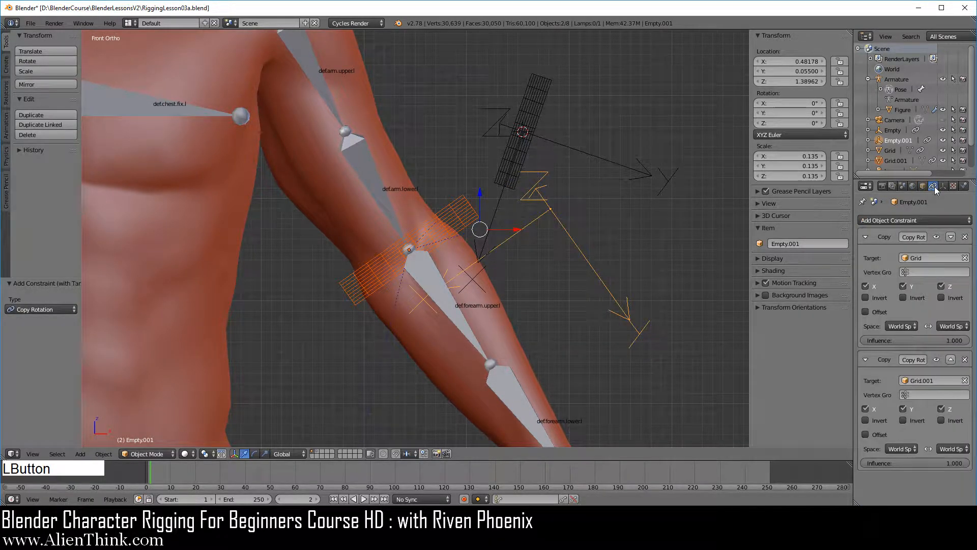
left_click(965, 237)
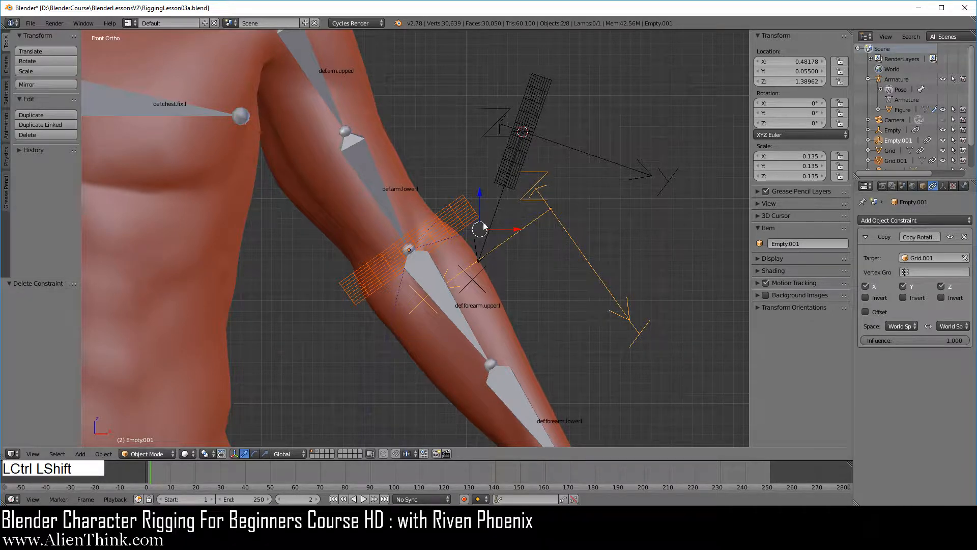
Step: Add a Copy Location constraint targeting Grid.001 to the duplicated empty and move it above the Copy Rotation constraint
key("shift+ctrl+c")
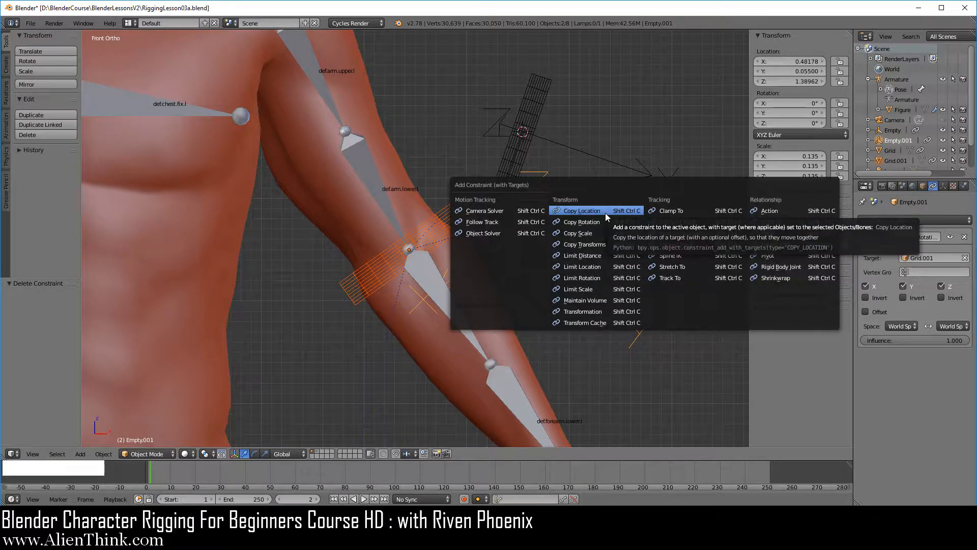
left_click(582, 211)
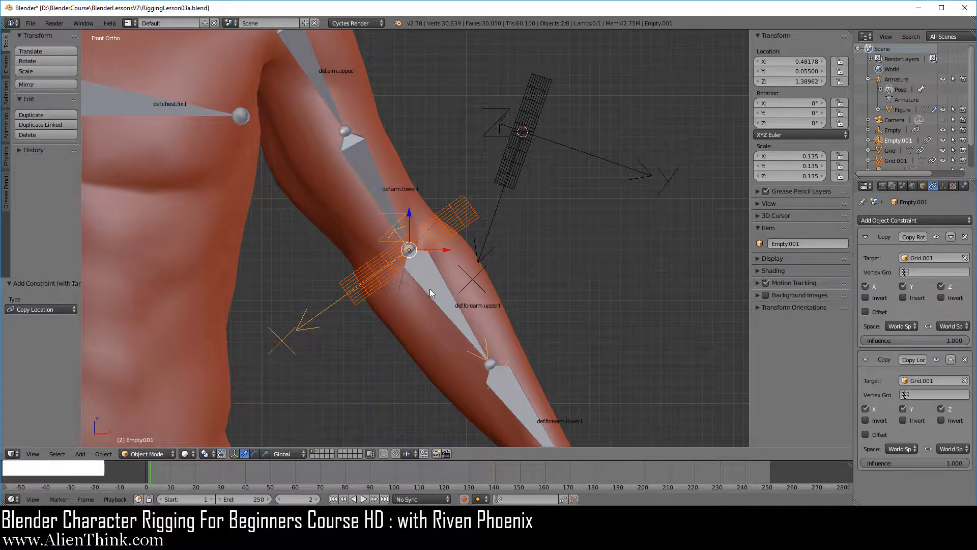
left_click(951, 360)
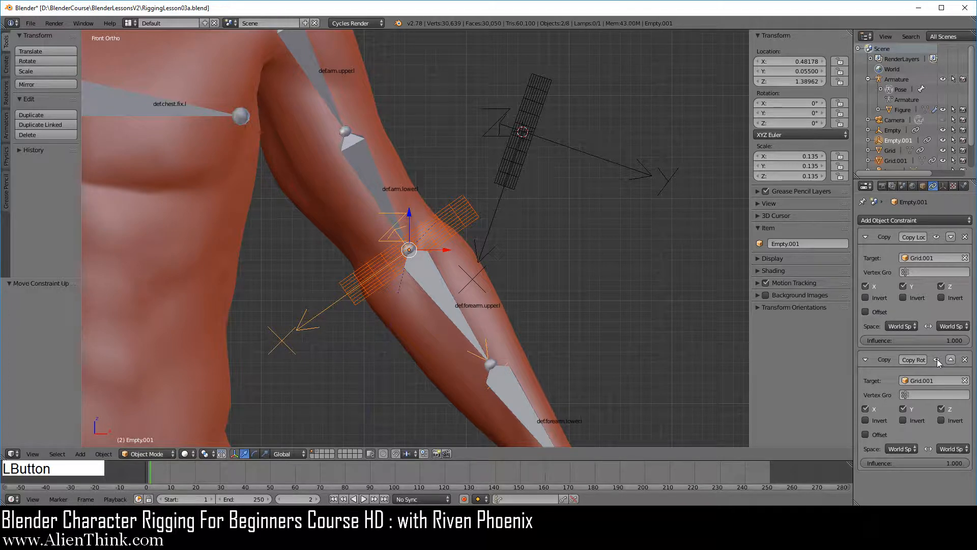
middle_click_drag(433, 294, 374, 271)
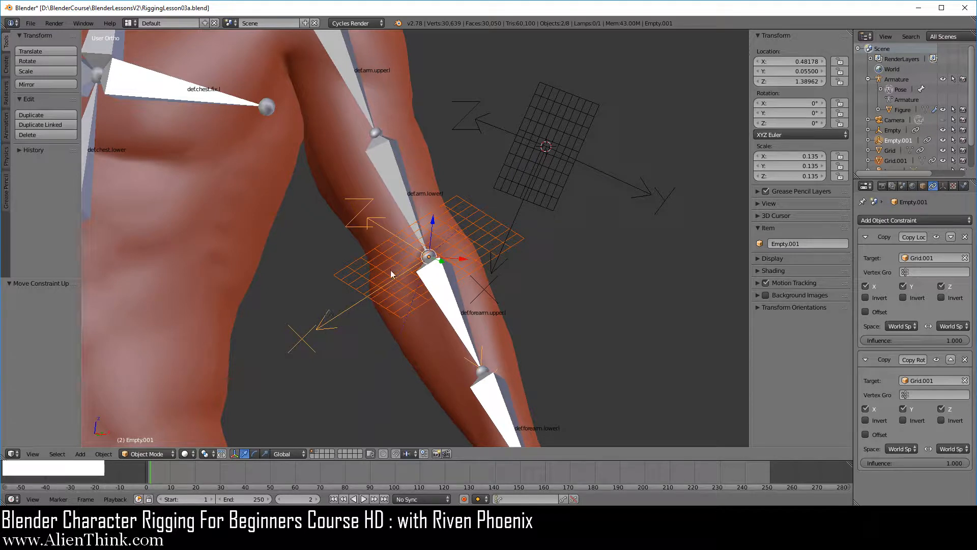
key("KP_1")
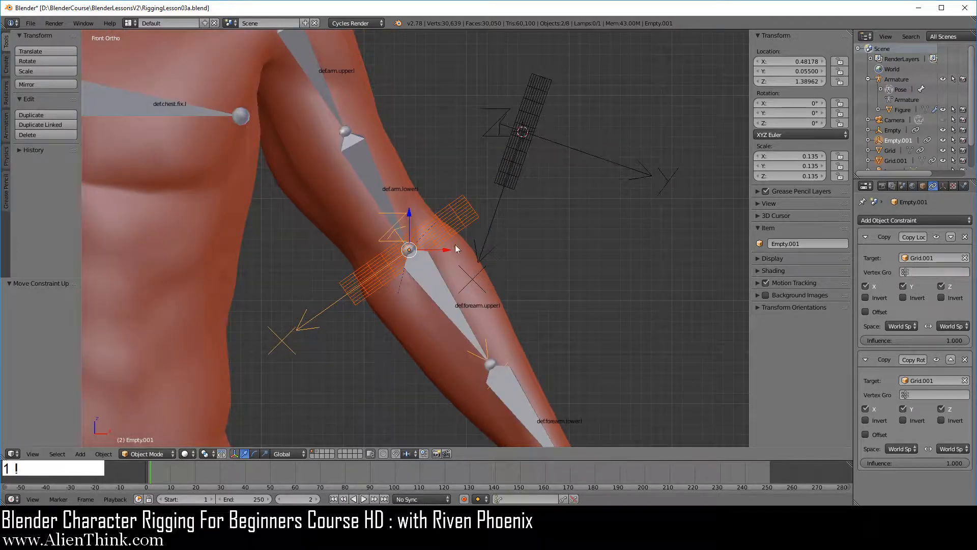
Step: Try rotating the def.arm.upper.l bone and trackball-rotating the def.forearm.upper.l bone, cancelling both rotations
right_click(325, 97)
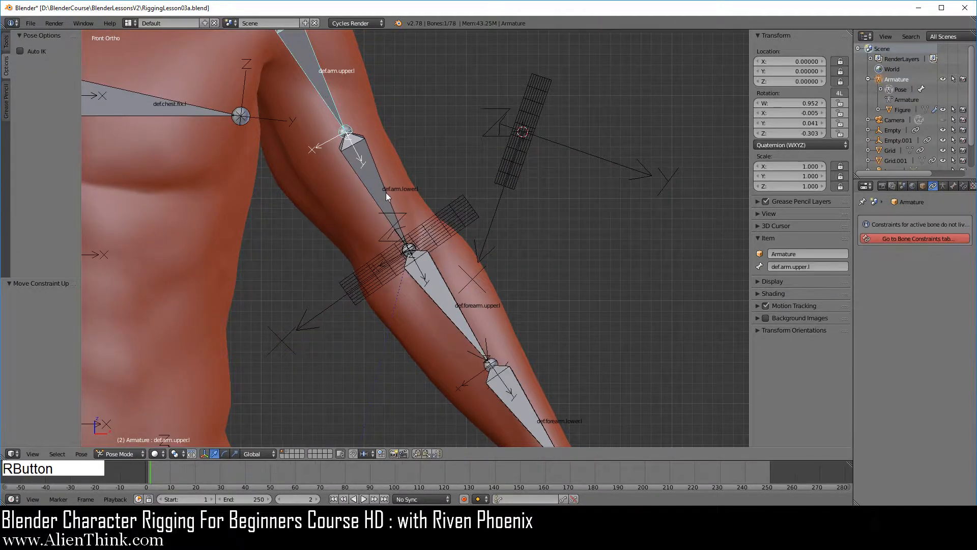
key("r")
right_click(506, 279)
right_click(457, 323)
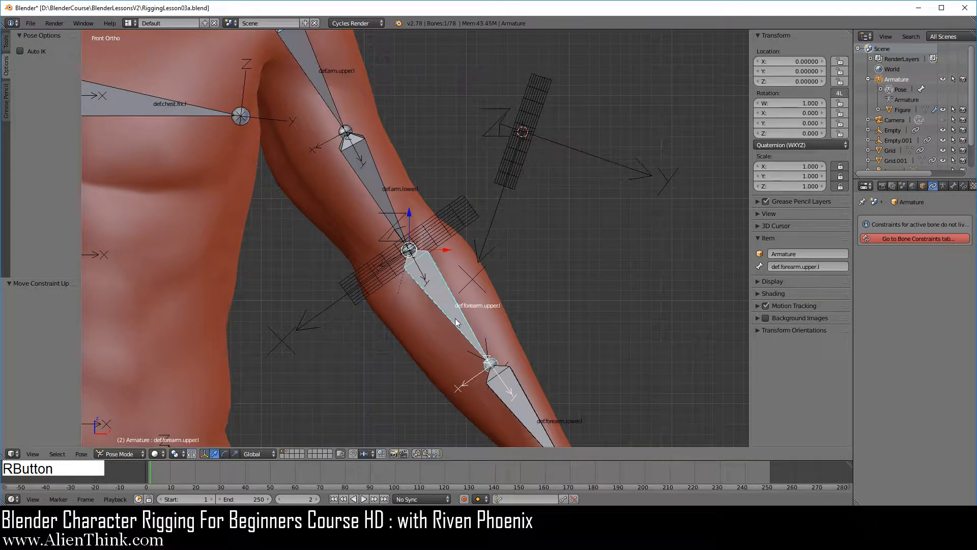
key("r")
key("r")
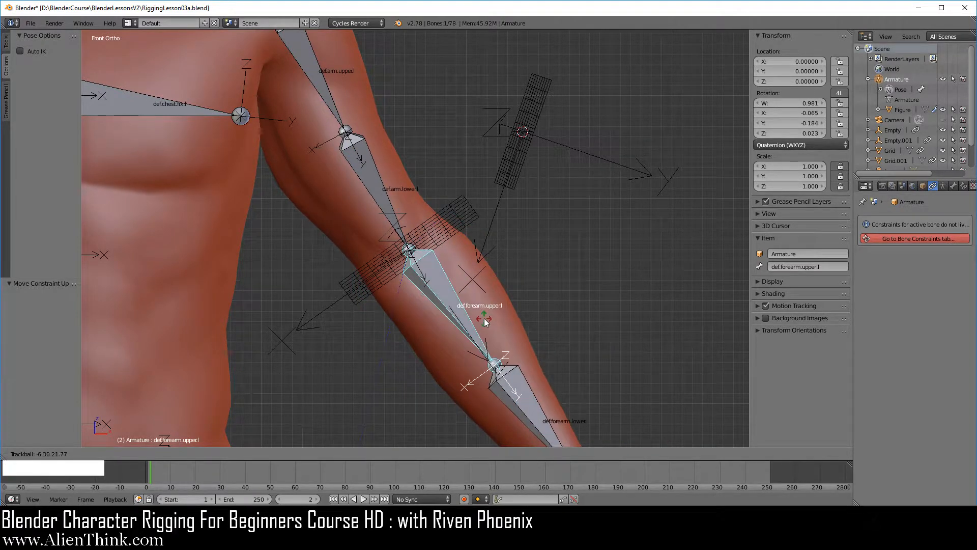
right_click(485, 321)
Step: In Edit Mode, duplicate the def.forearm.upper.l bone in place, split the copy from the chain, and return to Pose Mode
middle_click_drag(512, 267, 513, 284, "shift")
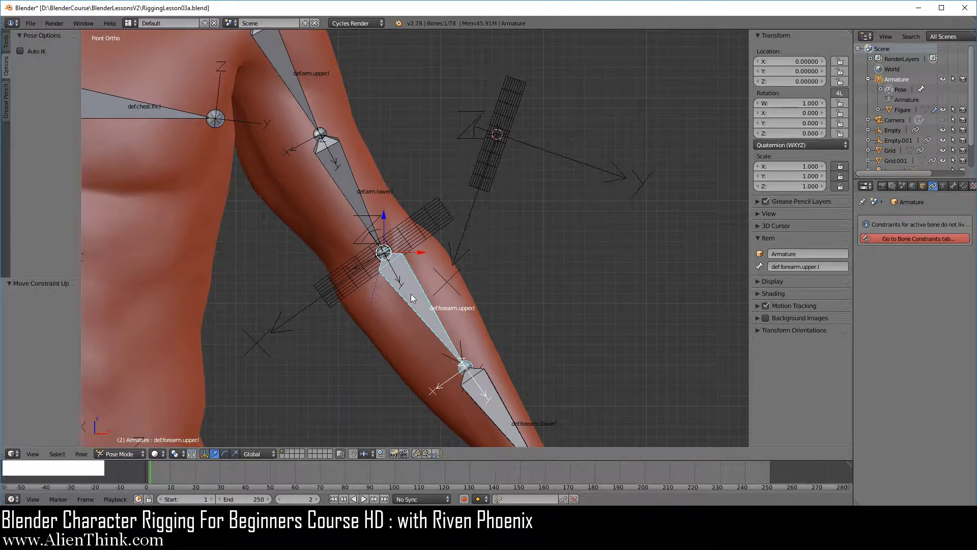
key("Tab")
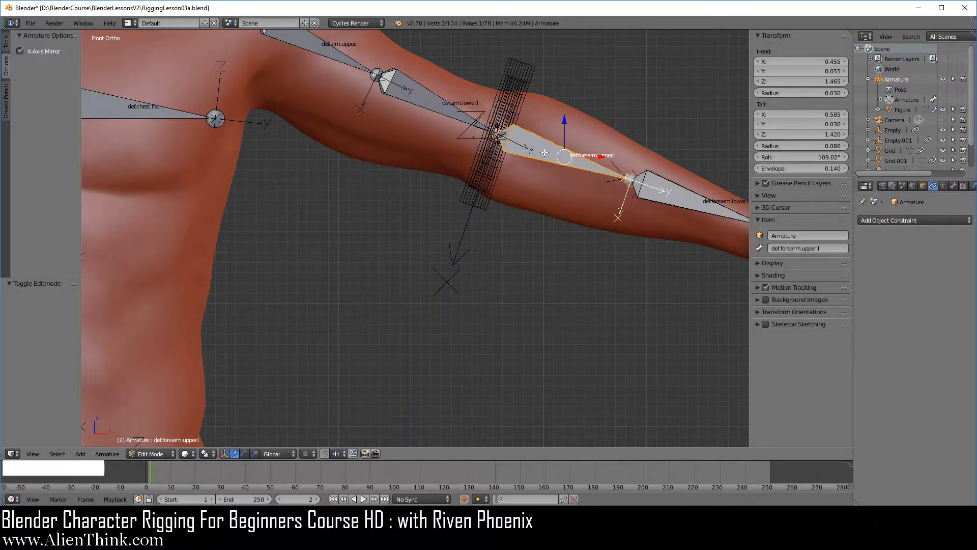
key("shift")
key("shift+d")
right_click(576, 207)
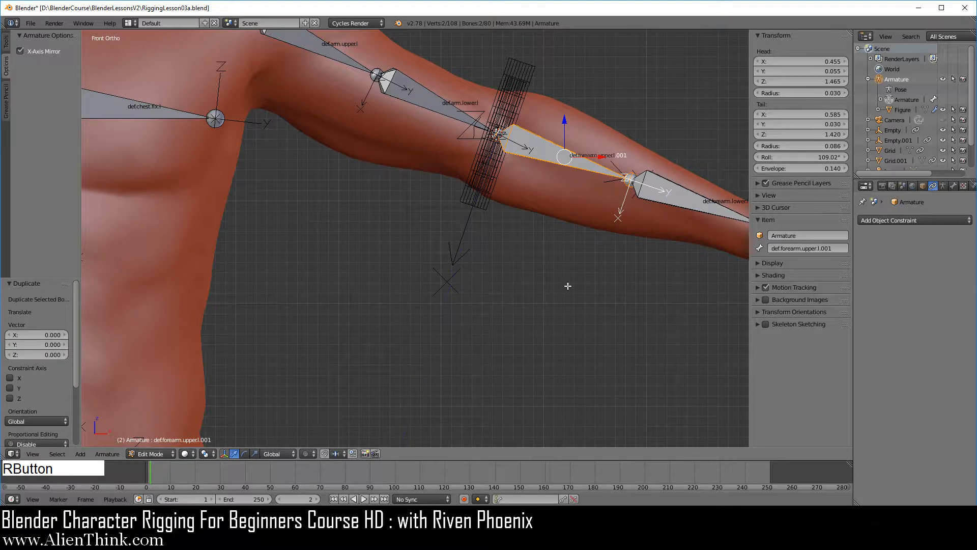
key("y")
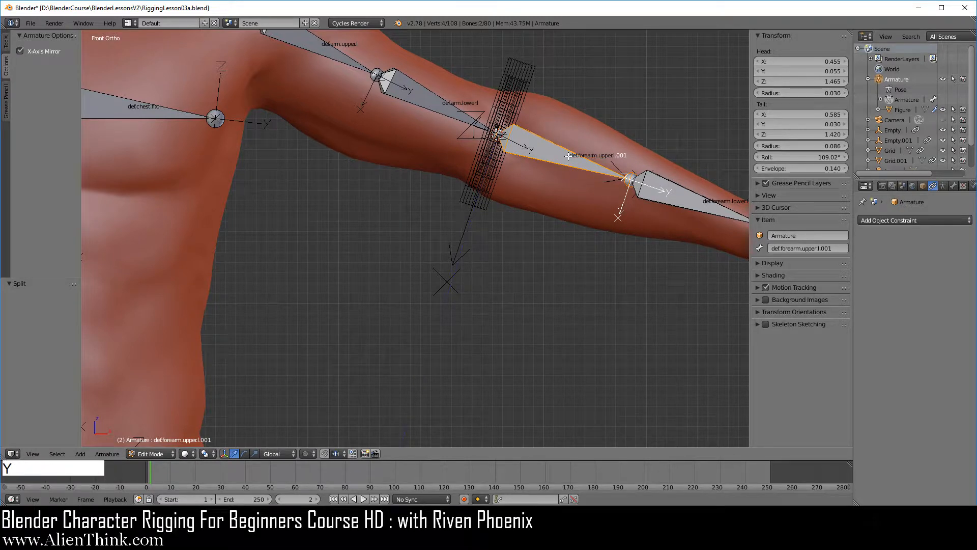
key("Tab")
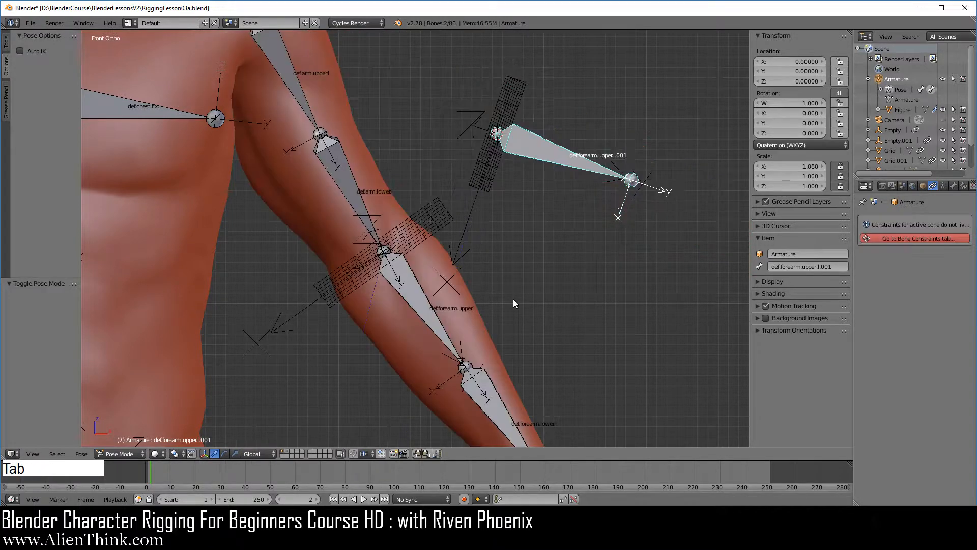
Step: Add a Copy Location constraint to the duplicated forearm bone with def.forearm.upper.l as target, and open its bone constraint settings
right_click(535, 152)
right_click(415, 294)
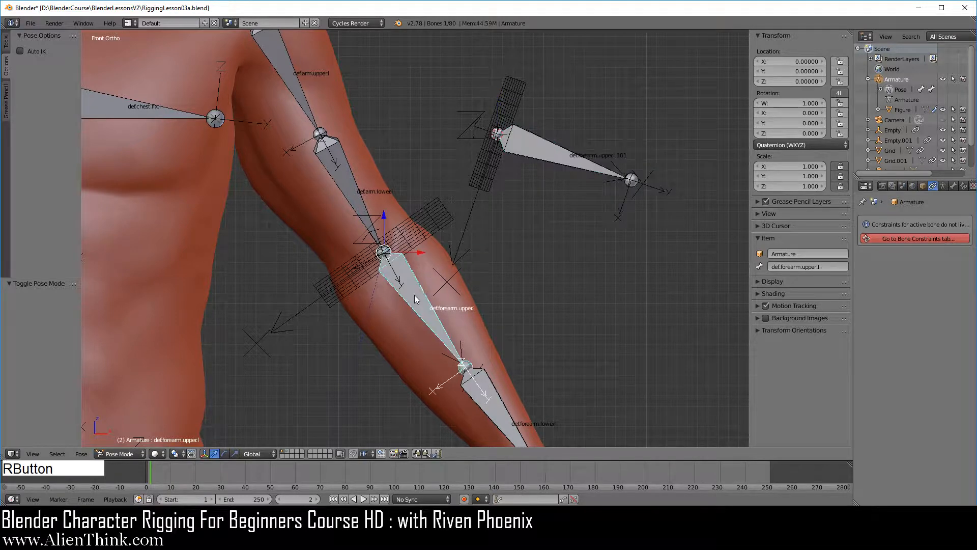
right_click(563, 155, "shift")
key("ctrl+shift+c")
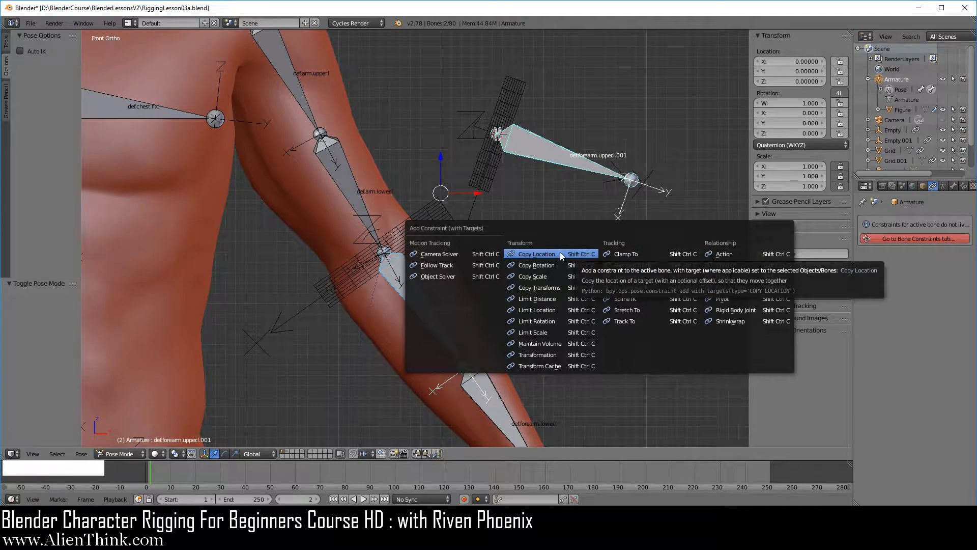
left_click(560, 252)
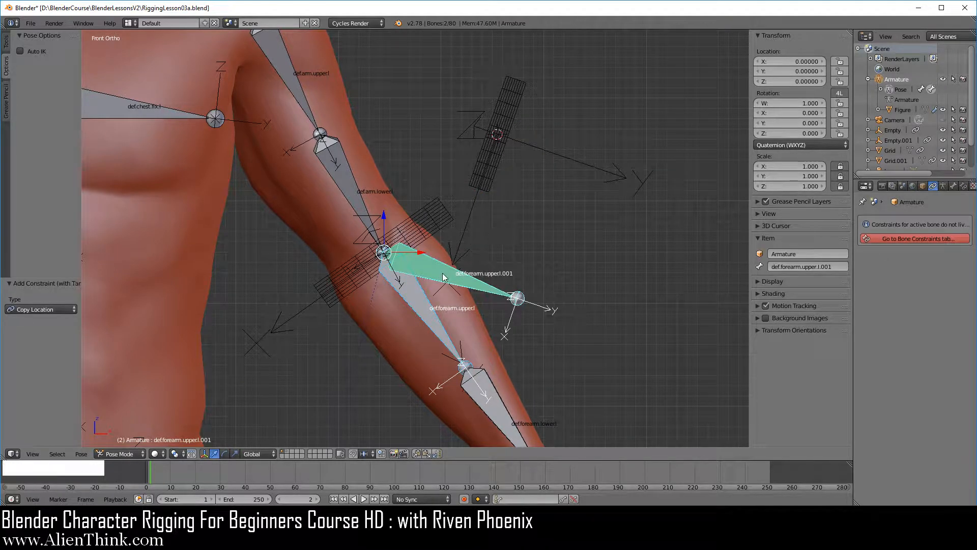
right_click(478, 286)
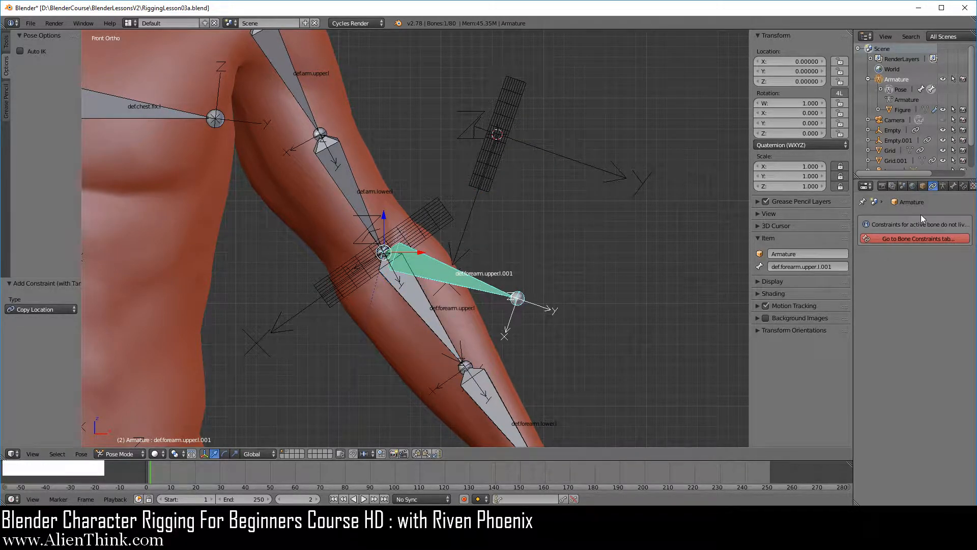
left_click(964, 186)
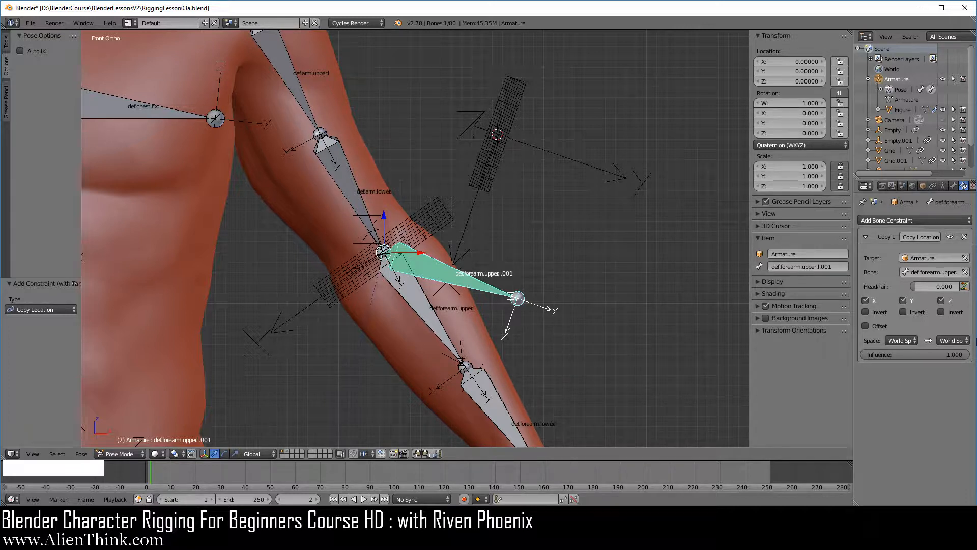
Step: Set the Copy Location constraint's target space to Local With Parent and its owner space to Local Space
left_click(903, 341)
left_click(882, 307)
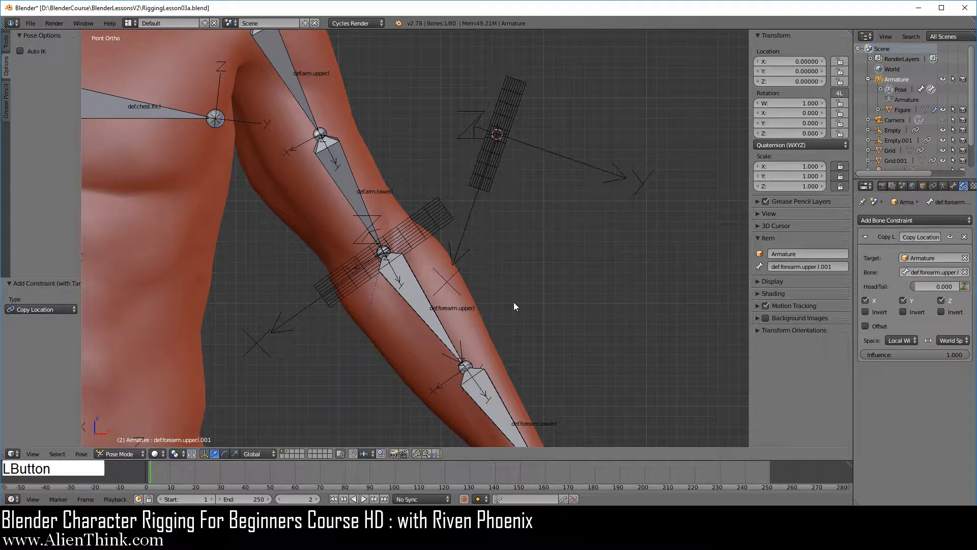
left_click(953, 341)
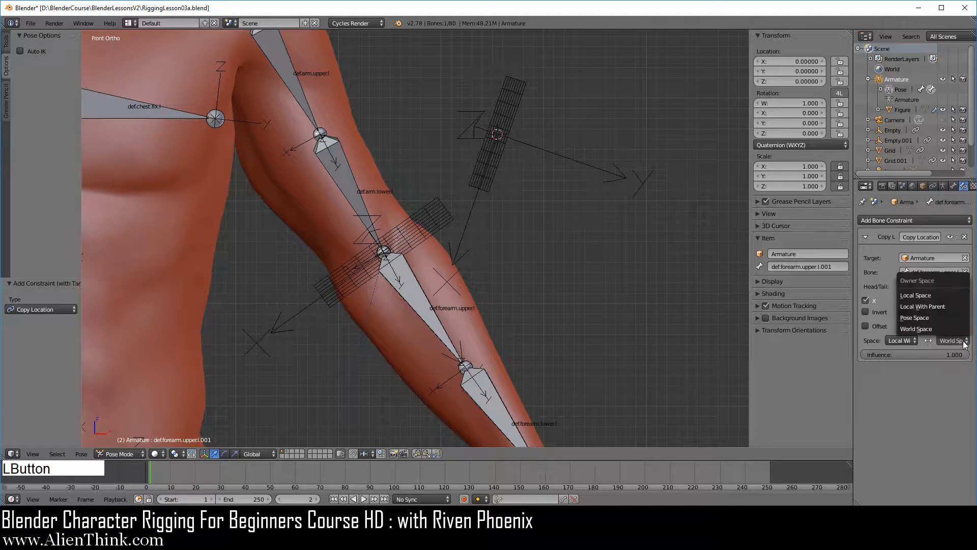
left_click(918, 297)
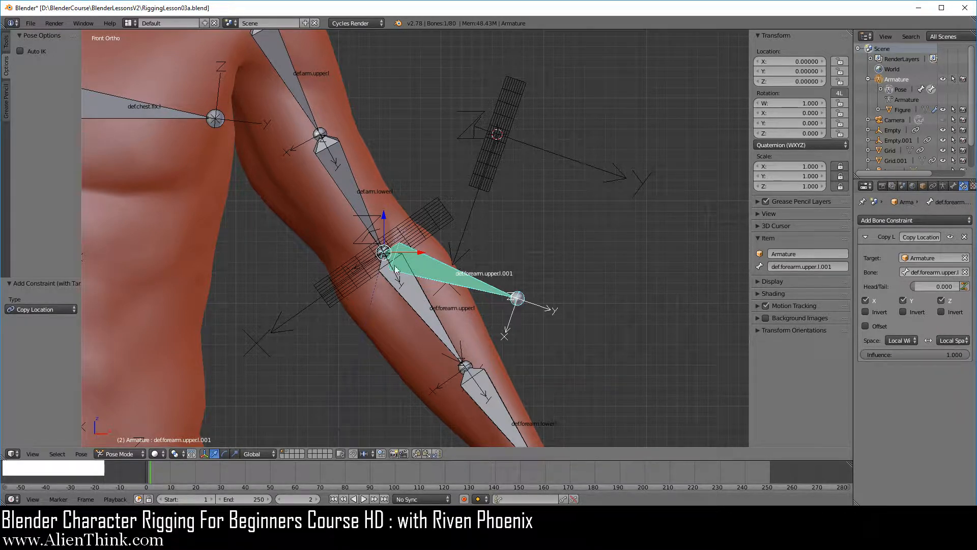
right_click(499, 163)
mouse_move(499, 190)
middle_mouse_down()
mouse_move(478, 197)
mouse_move(494, 186)
middle_mouse_up()
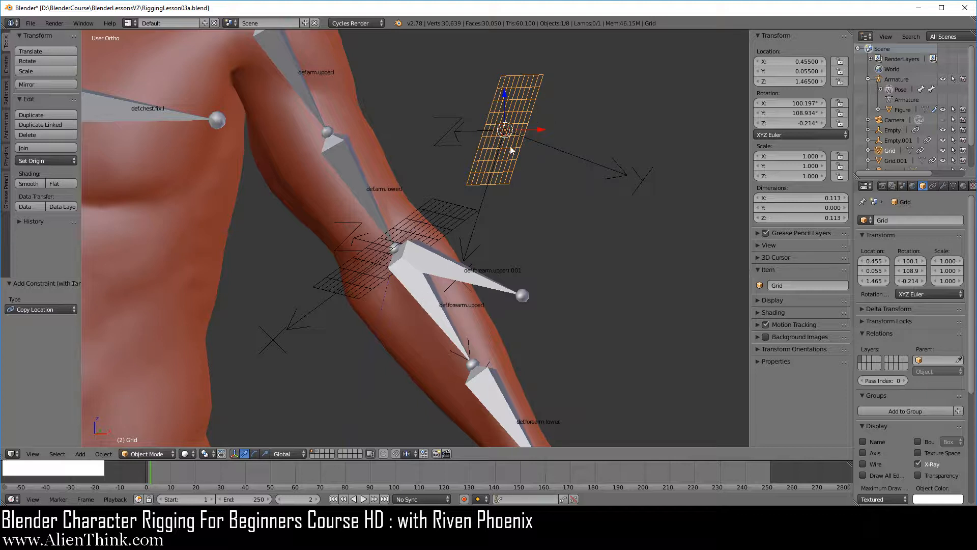
key("KP_1")
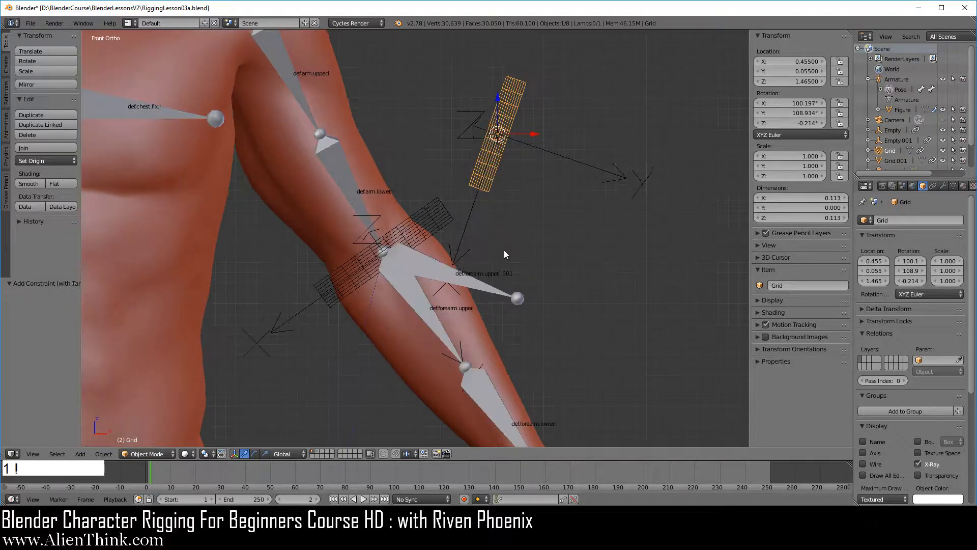
Step: Change the duplicated forearm bone's Copy Location owner space to World Space and examine the bone's position relative to the feet
right_click(480, 288)
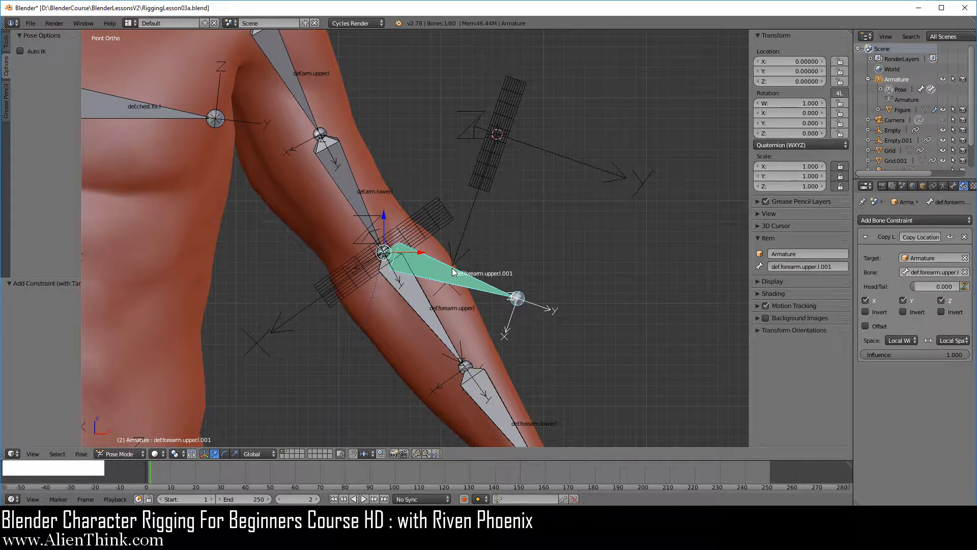
left_click(948, 338)
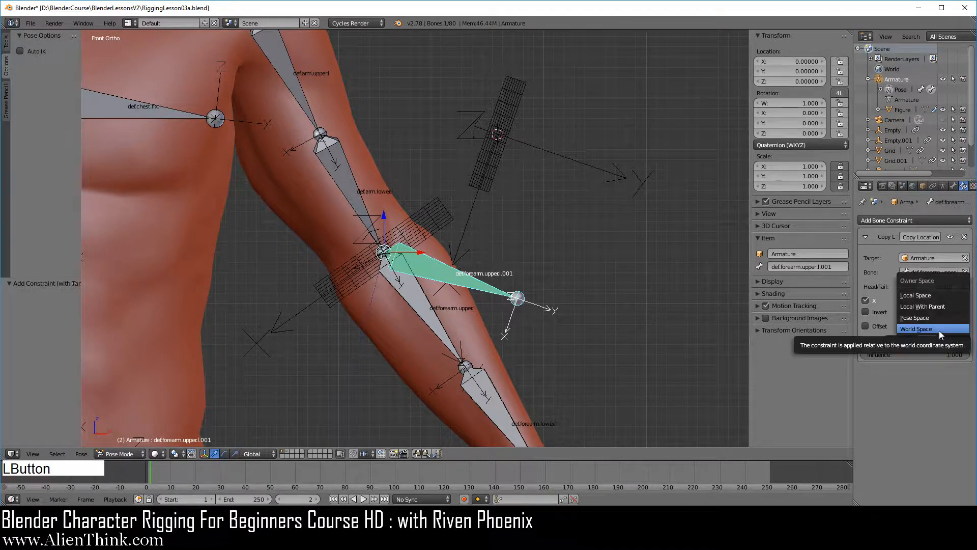
left_click(940, 331)
scroll(458, 286, "down", 5)
middle_click_drag(430, 332, 494, 142, "shift")
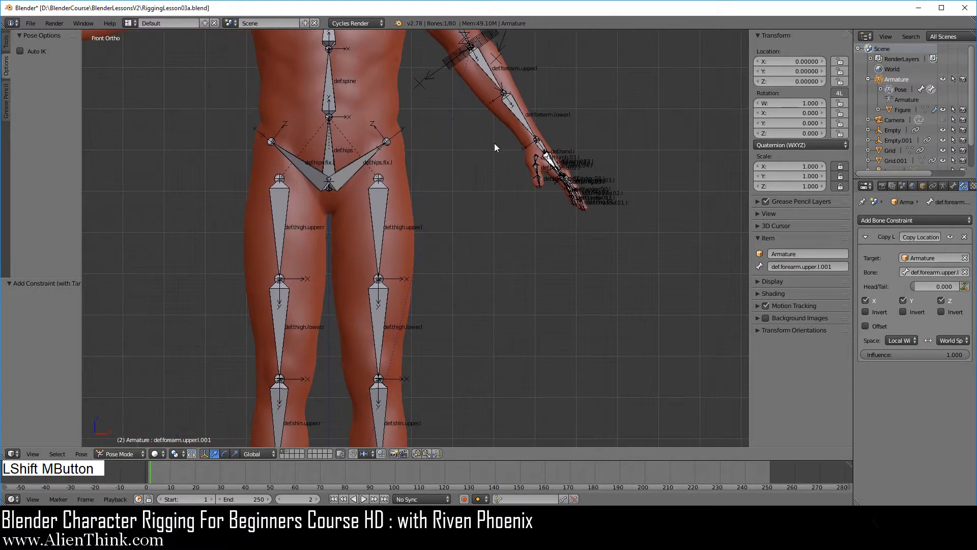
scroll(466, 217, "down", 3)
middle_click_drag(448, 302, 467, 147, "shift")
middle_click_drag(511, 204, 591, 317)
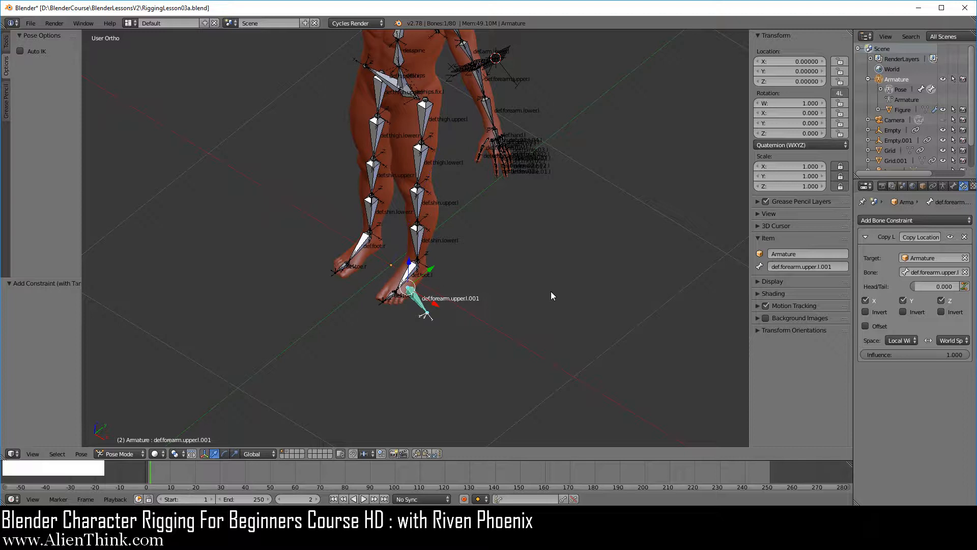
key("KP_1")
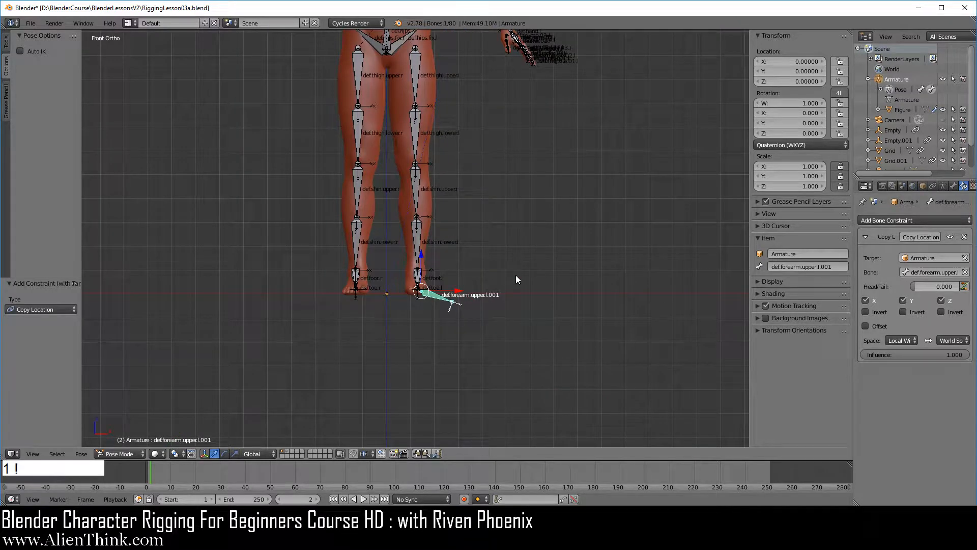
Step: Switch the armature to Object Mode and centre the 3D cursor on the world origin with the whole figure in view
left_click(119, 452)
left_click(124, 442)
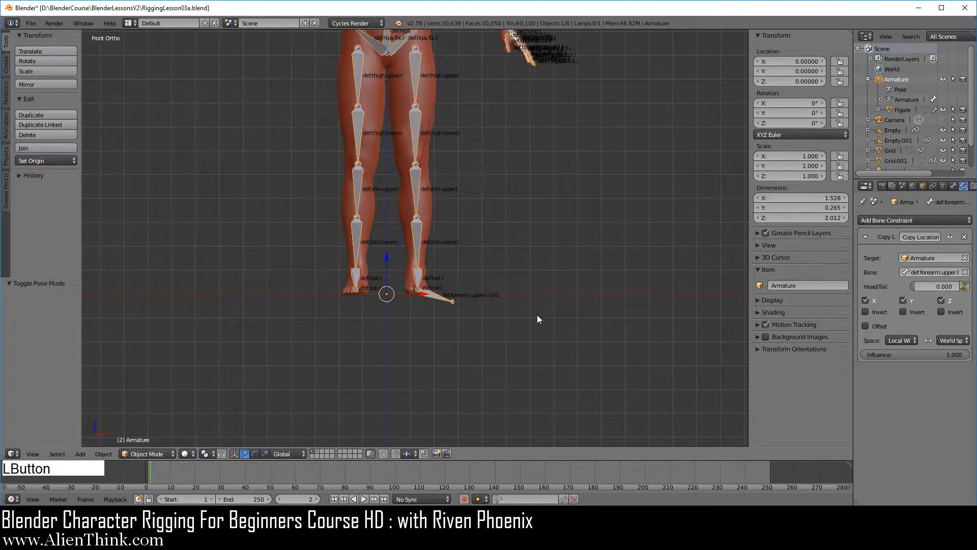
key("shift+c")
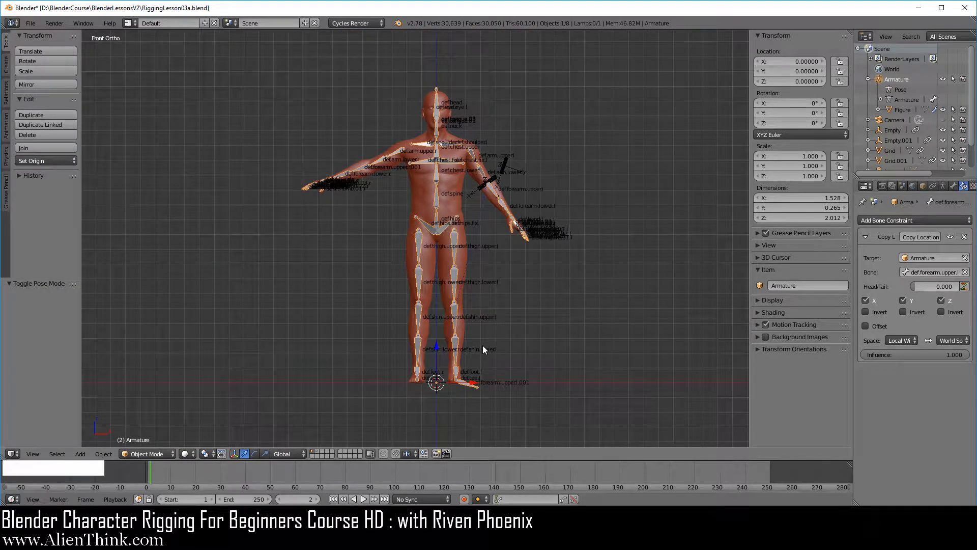
Step: Add an Arrows empty at the world origin, scale it up to about 1.839 and turn on its X-Ray display
key("shift+a")
mouse_move(562, 294)
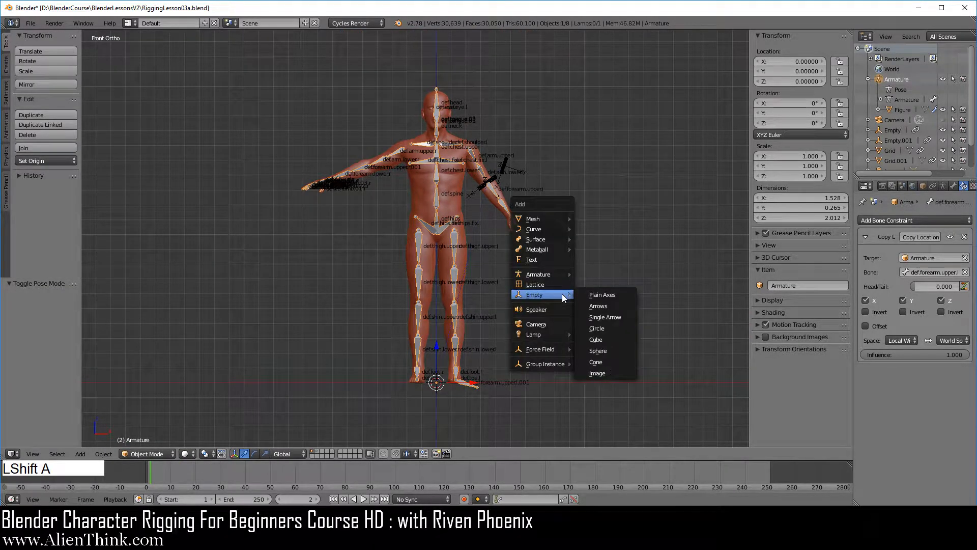
left_click(609, 305)
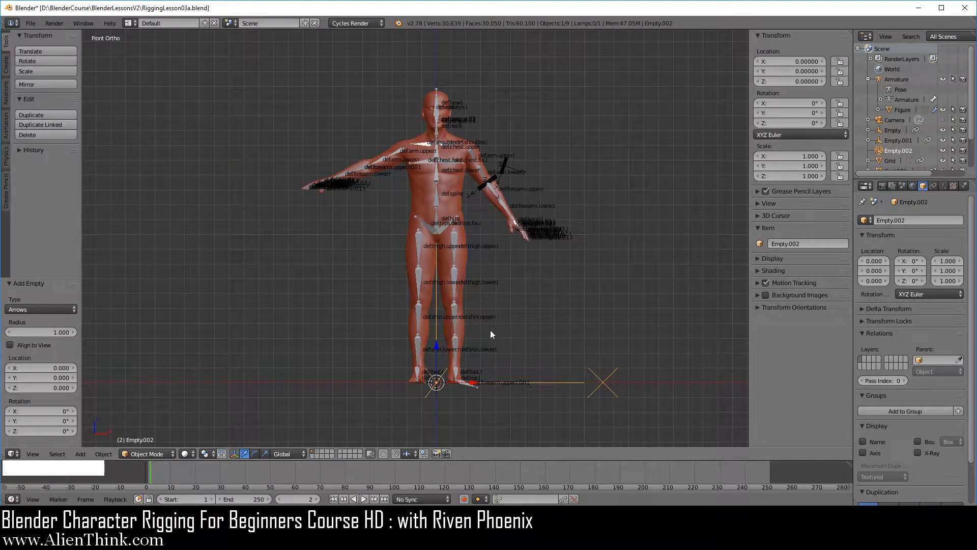
key("s")
left_click(561, 356)
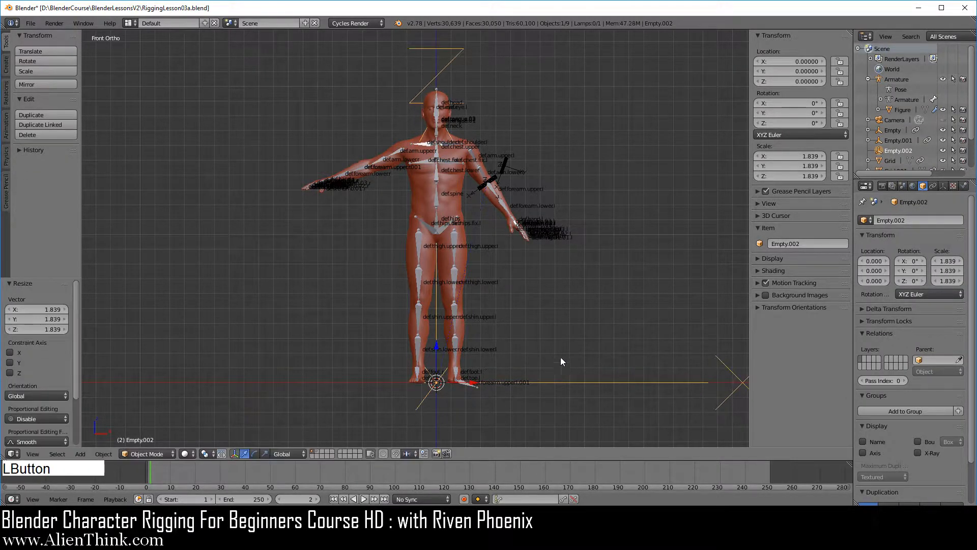
left_click(918, 453)
Step: Select the armature and switch it to Pose Mode
middle_click_drag(503, 337, 425, 338, "shift")
right_click(424, 330)
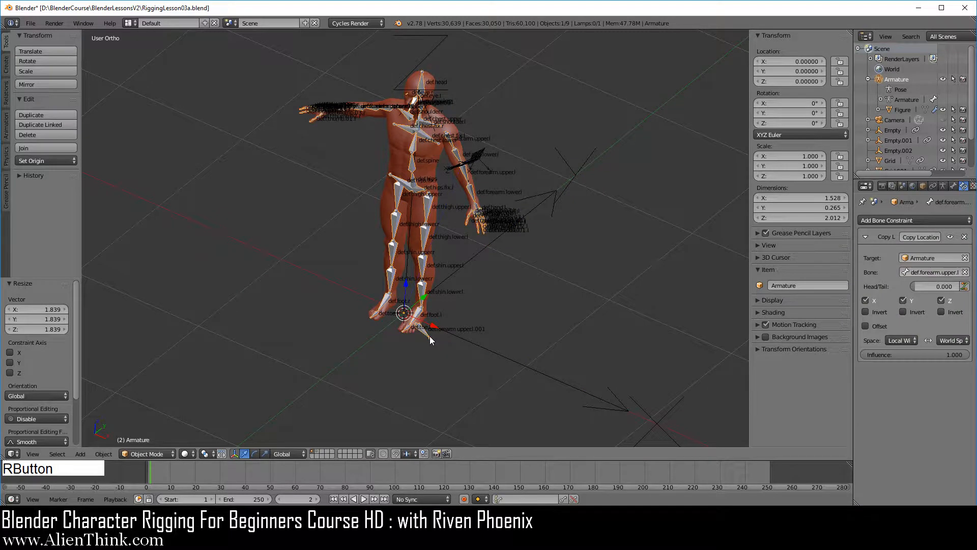
left_click(143, 454)
left_click(154, 420)
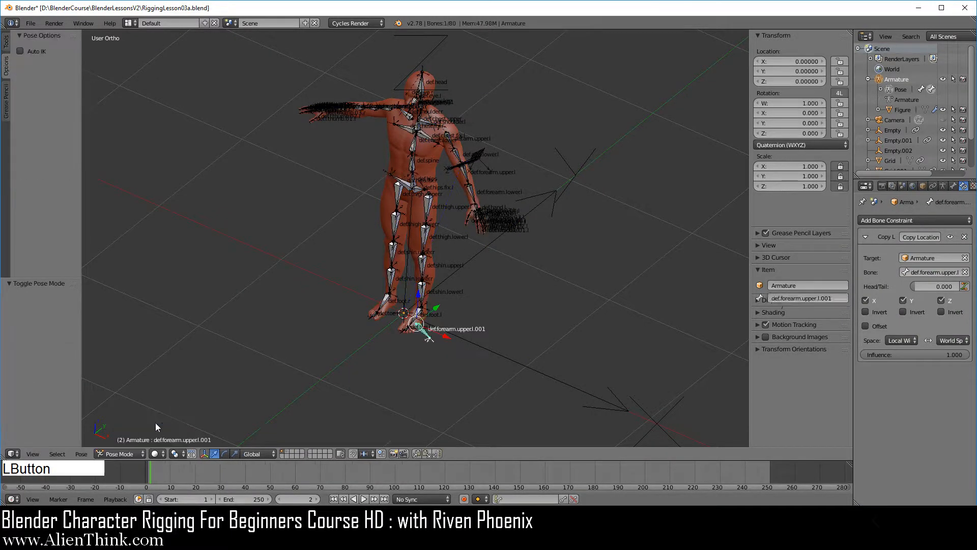
Step: Hide every bone except def.arm.upper.l, def.forearm.upper.l and the duplicate def.forearm.upper.l.001
scroll(448, 361, "up", 2)
middle_click_drag(438, 374, 438, 316, "shift")
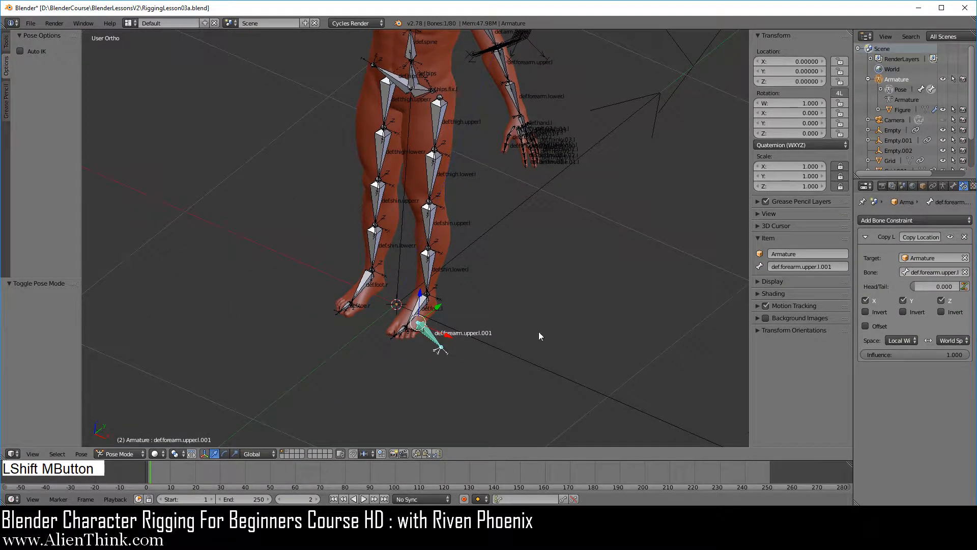
middle_click_drag(430, 244, 436, 314, "shift")
middle_click_drag(437, 236, 405, 326, "shift")
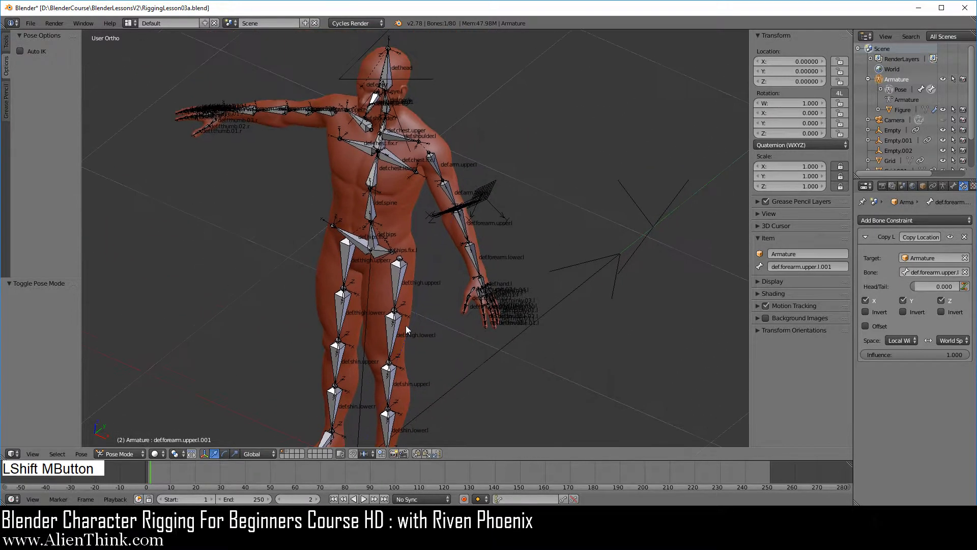
key("KP_1")
middle_click_drag(483, 230, 430, 320, "shift")
scroll(518, 352, "up", 4)
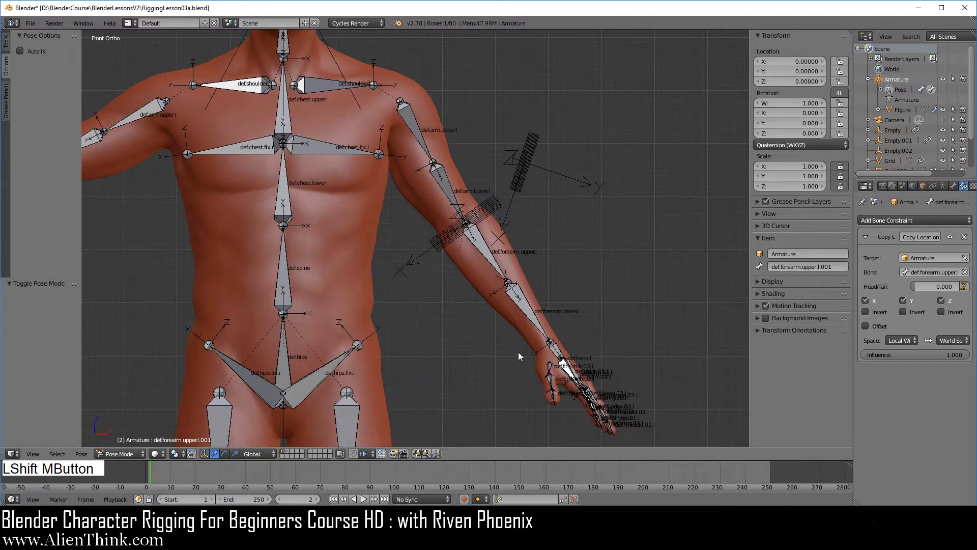
right_click(487, 254)
right_click(413, 136, "shift")
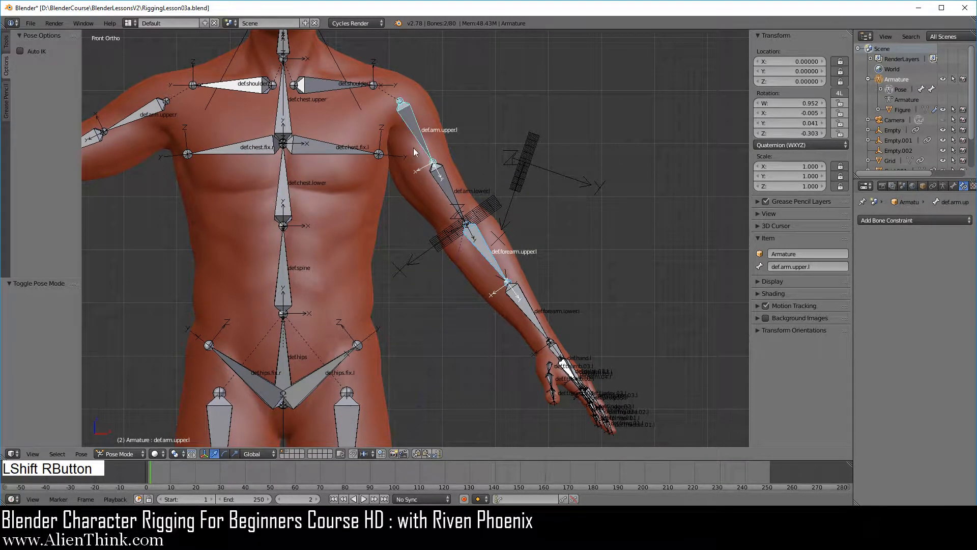
middle_click_drag(415, 152, 430, 328, "shift")
right_click(436, 320, "shift")
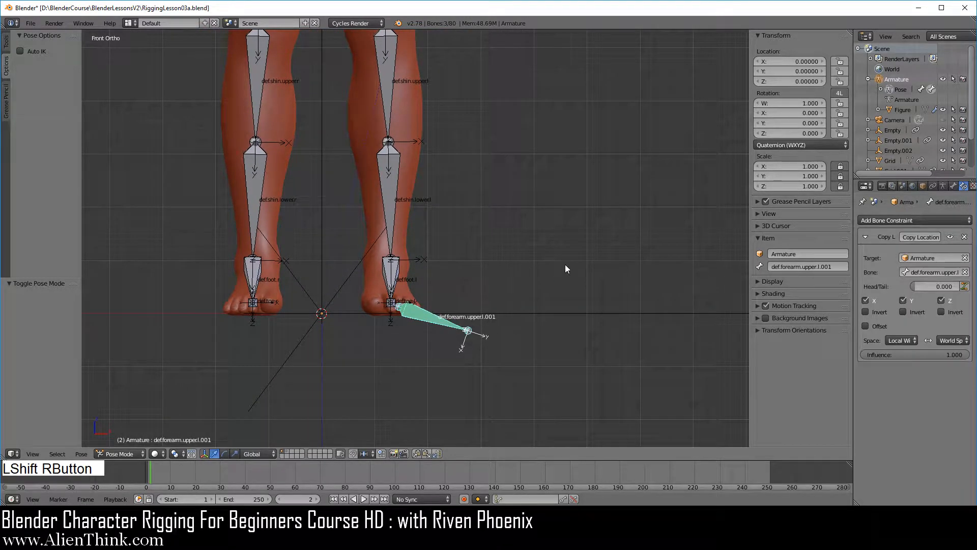
scroll(539, 238, "down", 3)
middle_click_drag(538, 237, 494, 346, "shift")
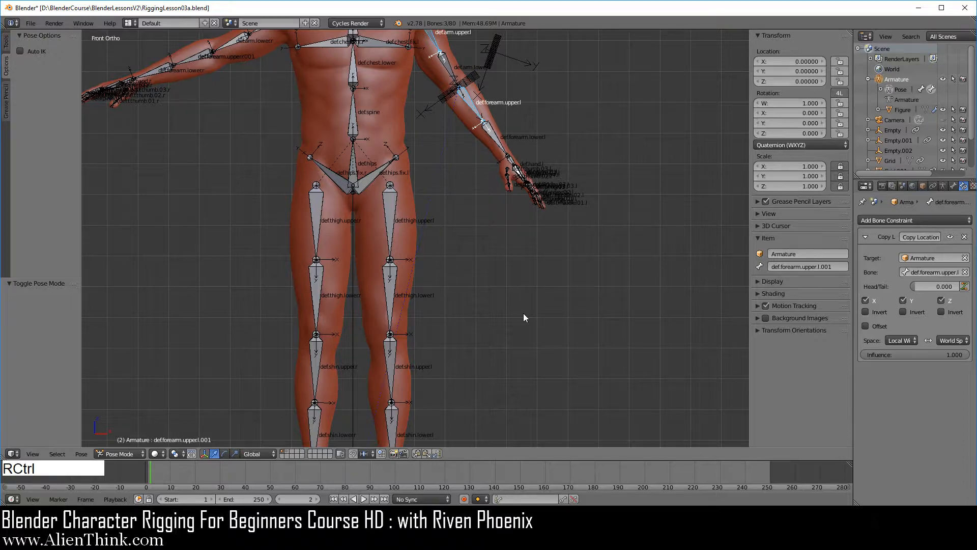
key("ctrl+i")
key("h")
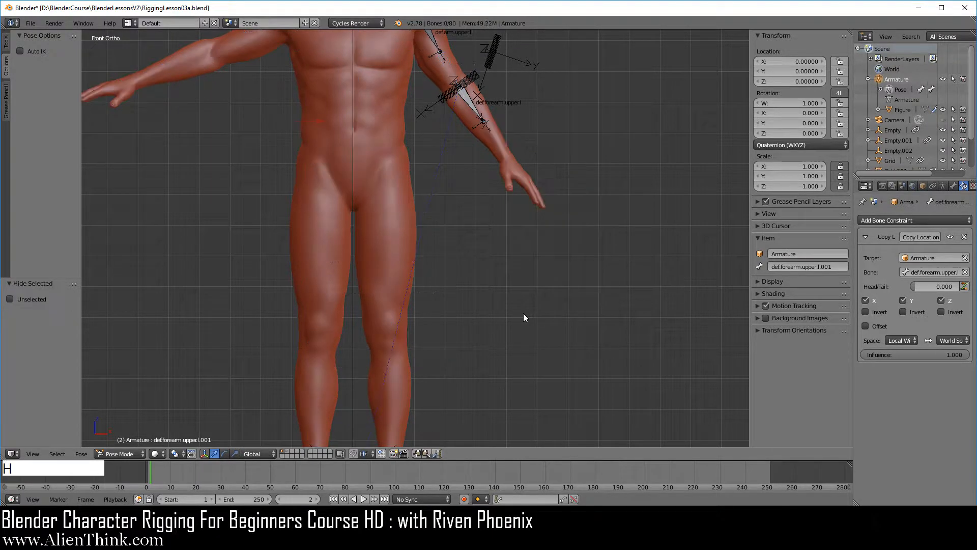
Step: Examine the duplicated forearm bone against the world-origin Arrows empty from above, with both selected
scroll(523, 307, "down", 2)
middle_click_drag(487, 296, 444, 351, "shift")
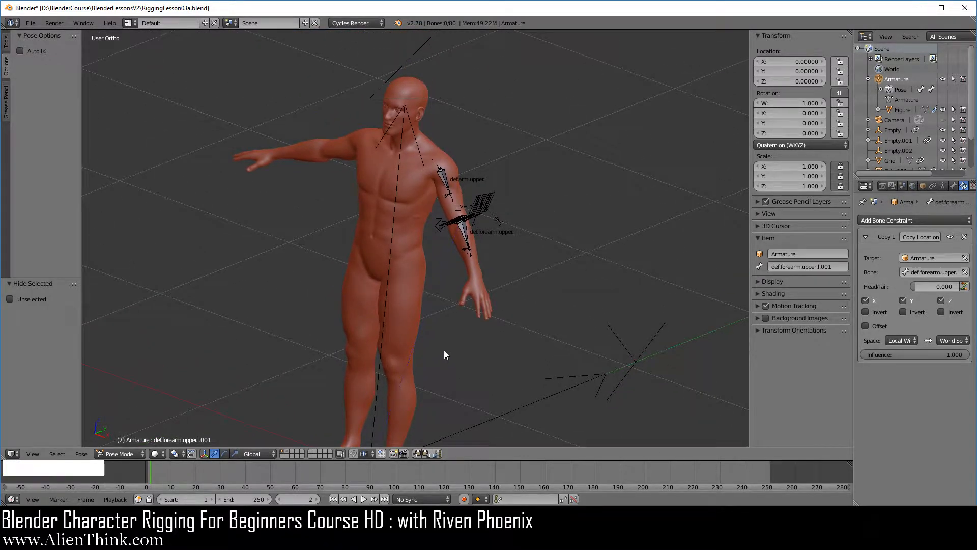
scroll(469, 308, "up", 3)
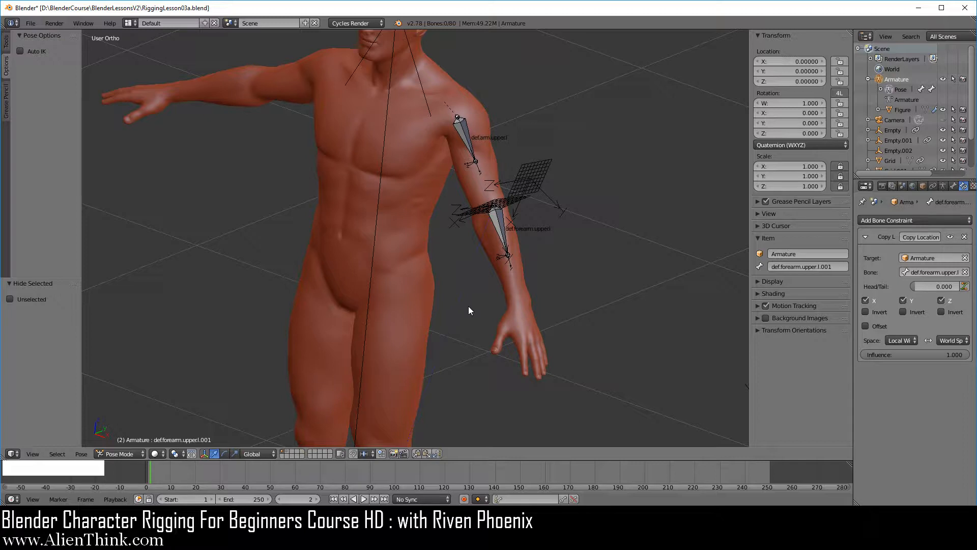
key("KP_1")
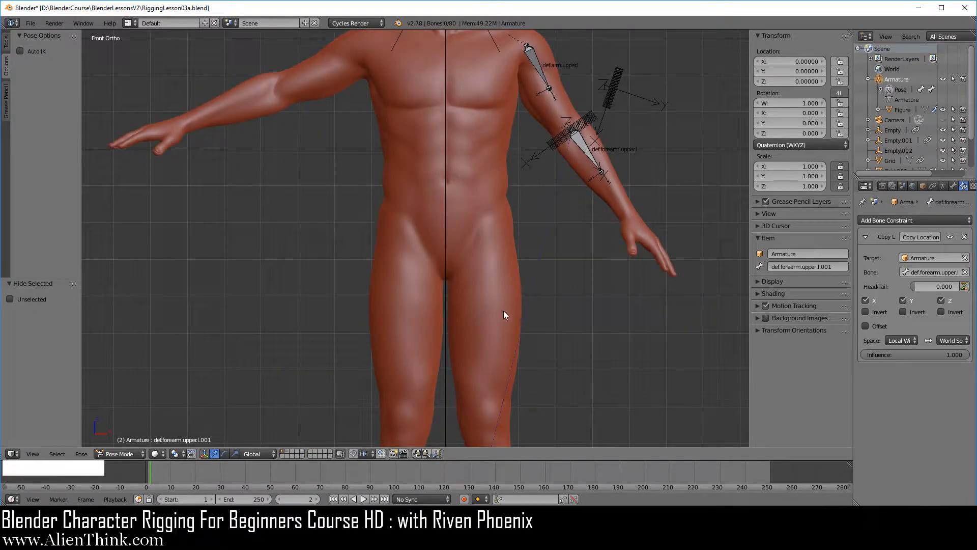
scroll(514, 280, "down", 3)
middle_click_drag(520, 283, 497, 257, "shift")
key("KP_7")
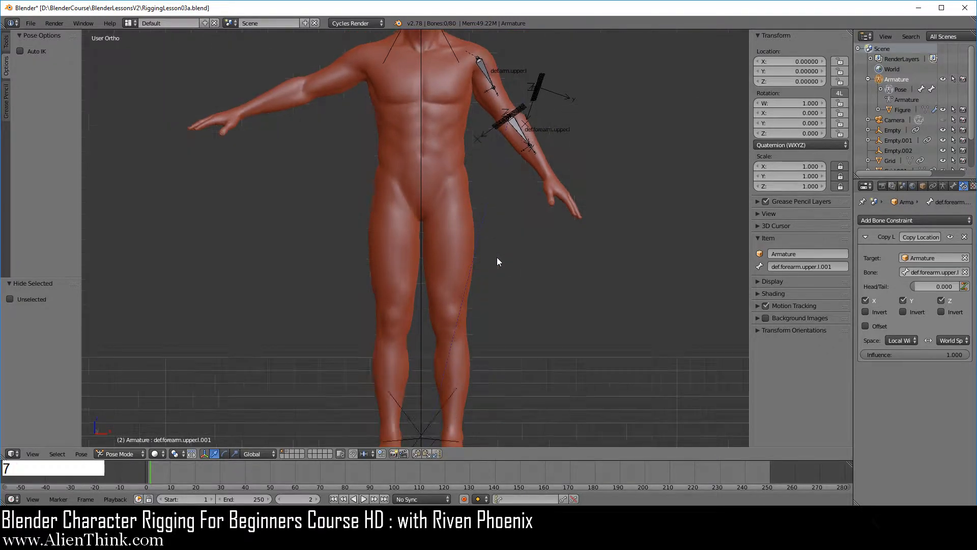
middle_click_drag(481, 332, 458, 287, "shift")
right_click(462, 266)
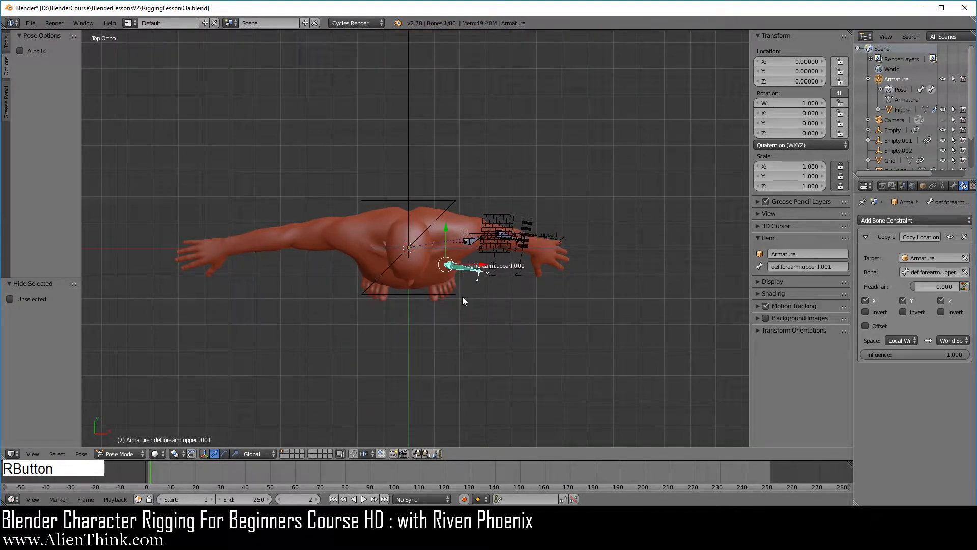
right_click(612, 247)
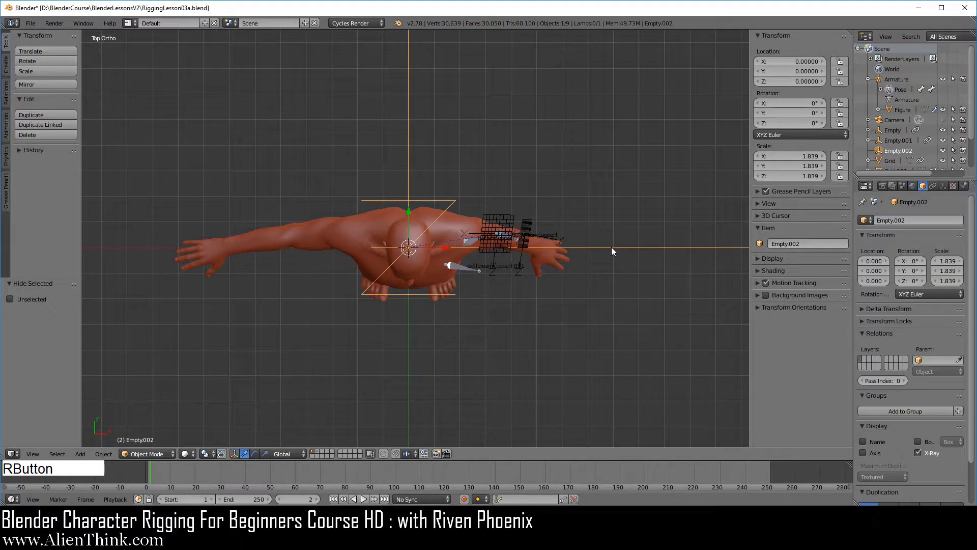
key("shift")
right_click(465, 267, "shift")
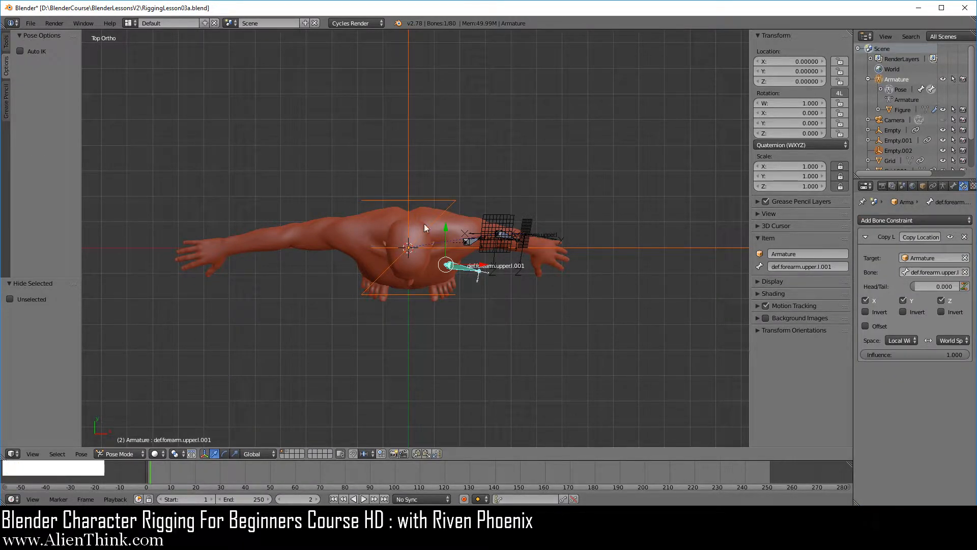
Step: Compare the duplicated bone's offset from the world origin with def.forearm.upper.l beside the arm grids, selecting the original forearm bone
scroll(423, 275, "down", 4)
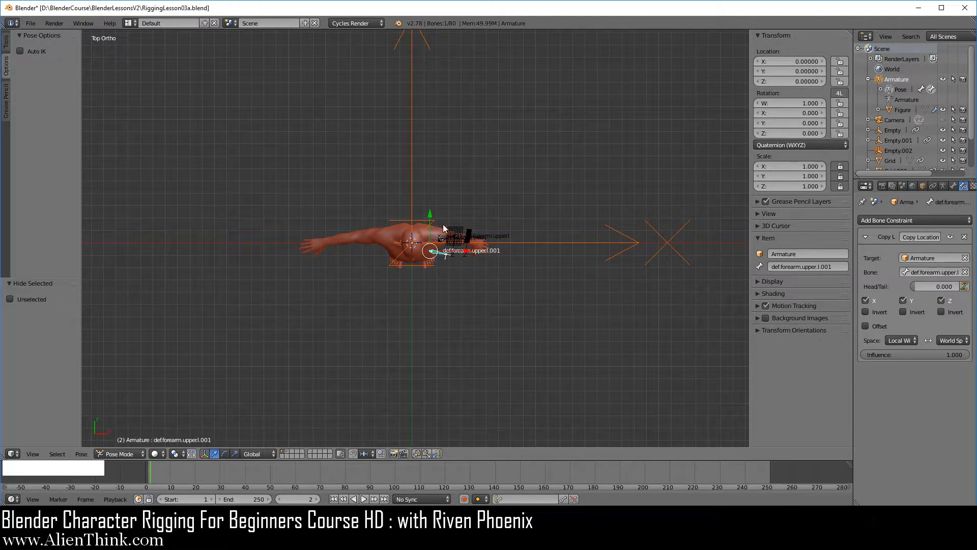
middle_click_drag(426, 291, 441, 261, "shift")
scroll(443, 356, "up", 4)
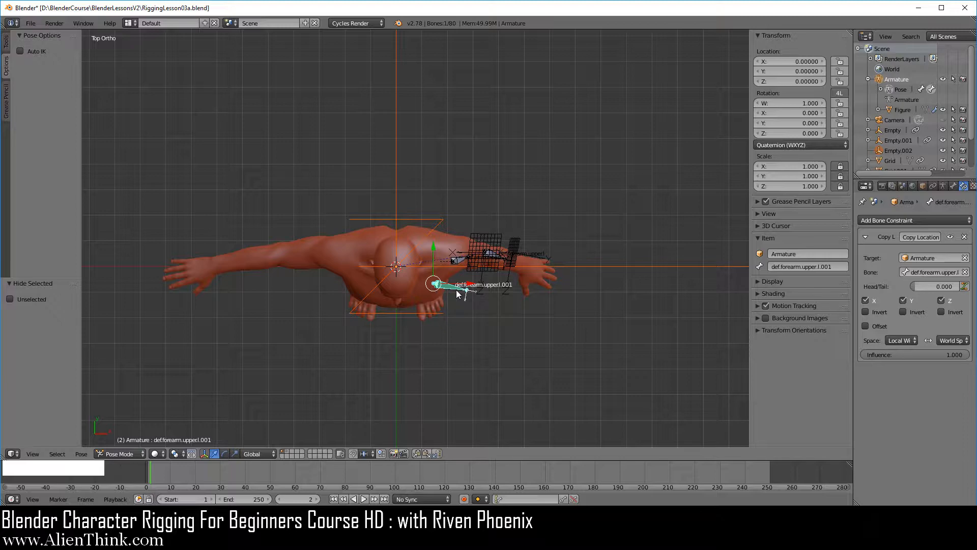
middle_click_drag(426, 366, 291, 151)
middle_click_drag(461, 145, 507, 243, "shift")
scroll(502, 253, "up", 3)
middle_click_drag(489, 283, 482, 290)
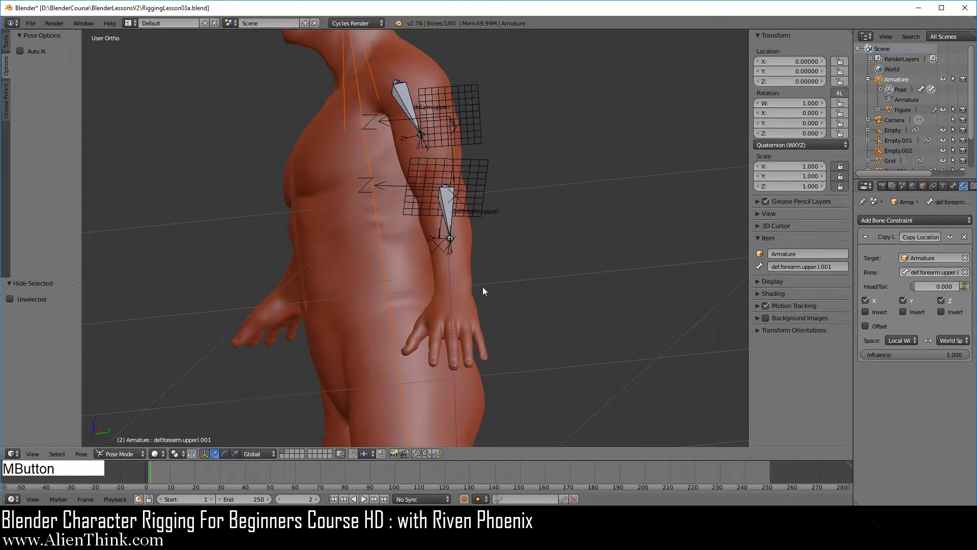
right_click(448, 204)
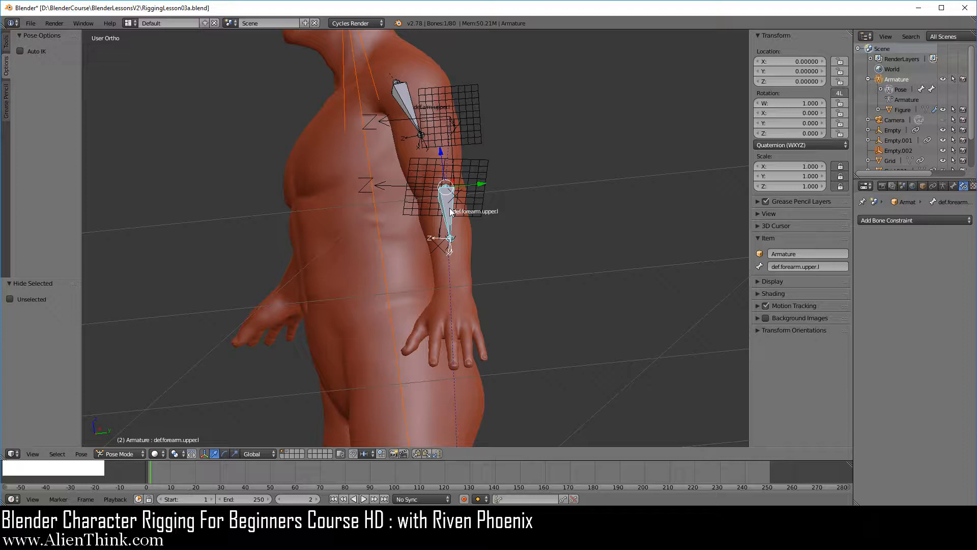
key("KP_1")
scroll(563, 295, "down", 2)
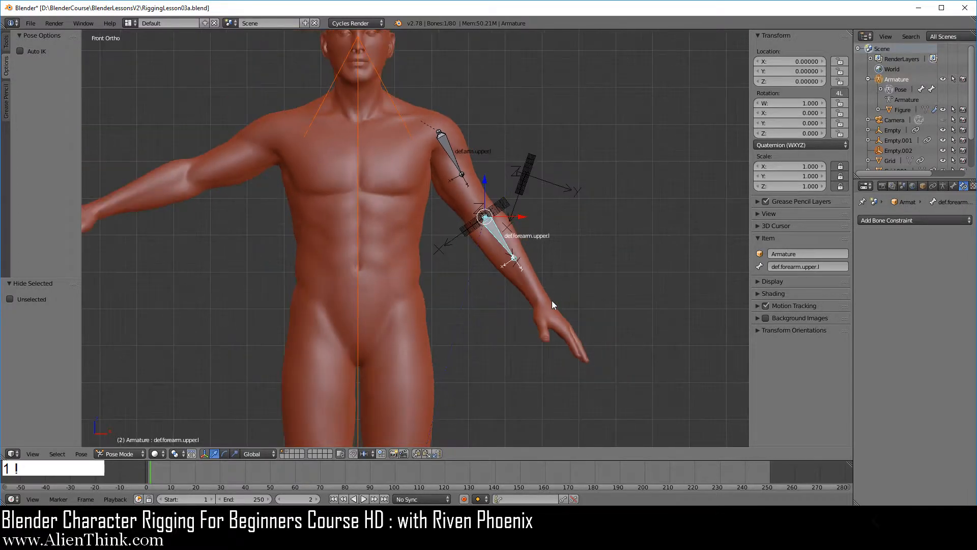
Step: Scale up the Arrows empty on the grid beside the left upper arm to about 0.557
right_click(548, 181)
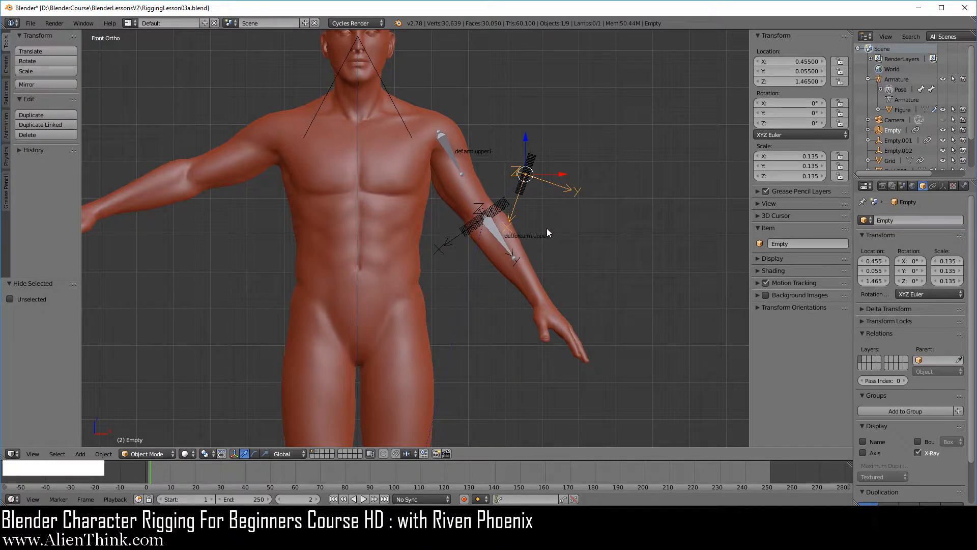
key("s")
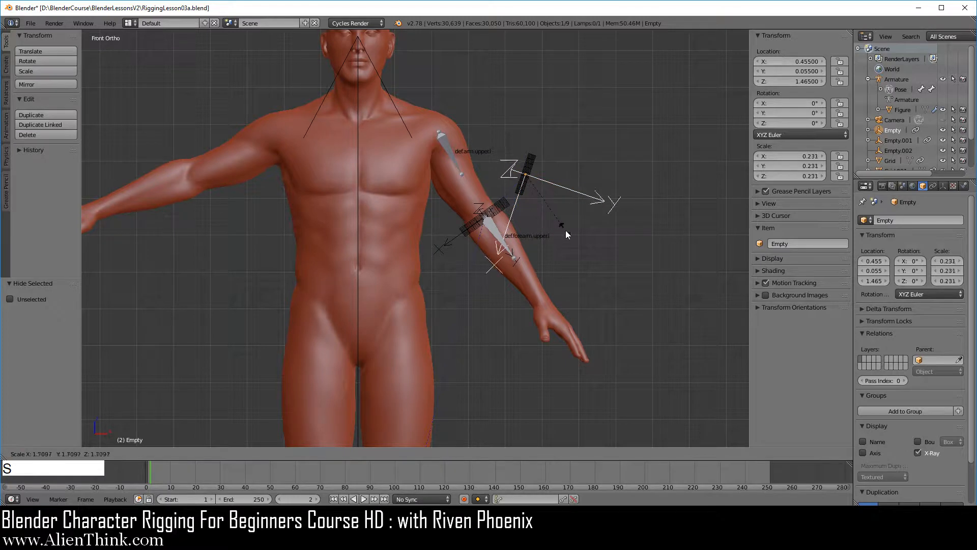
left_click(651, 280)
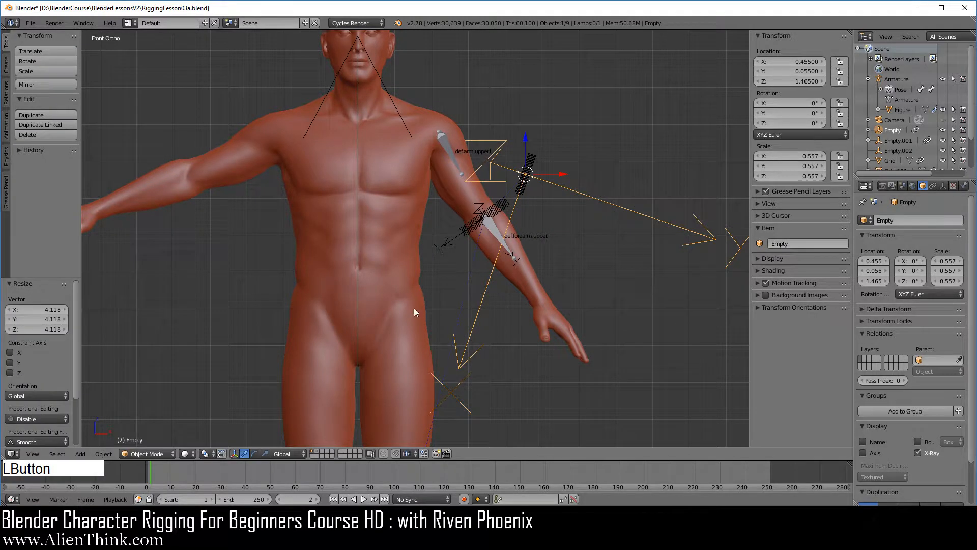
Step: Compare the duplicated bone's position on the world-origin axes from above with def.forearm.upper.l's position on the enlarged empty's axes from the front
scroll(531, 234, "down", 2)
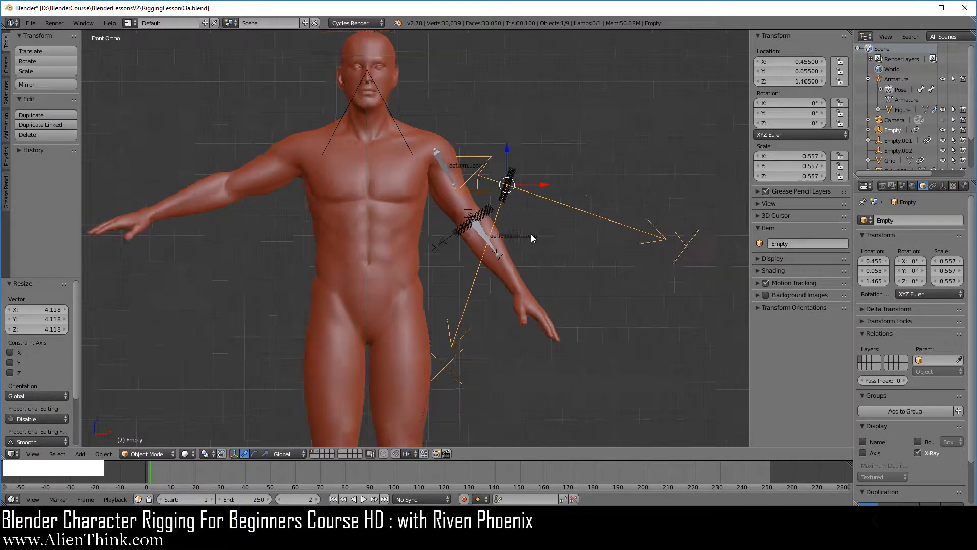
middle_click_drag(488, 309, 491, 240, "shift")
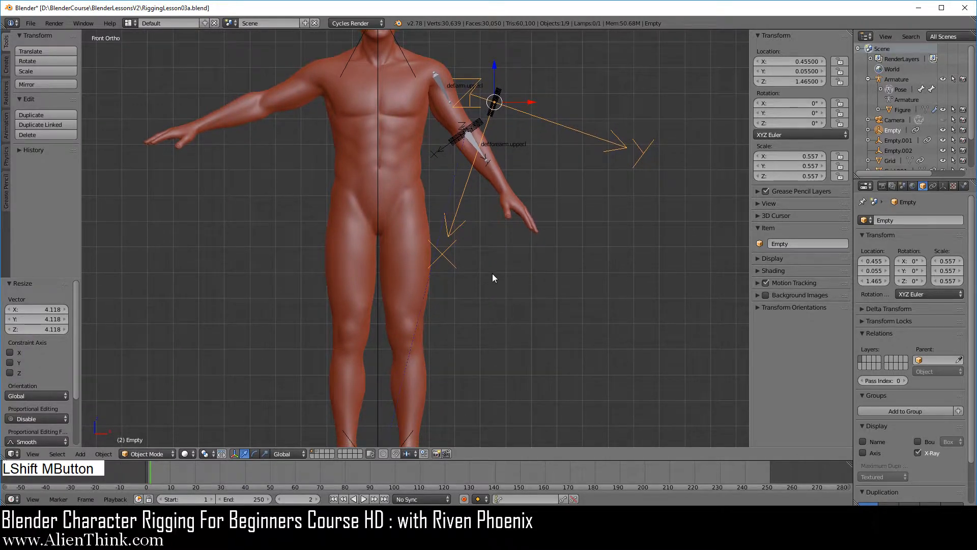
key("KP_7")
right_click(385, 224)
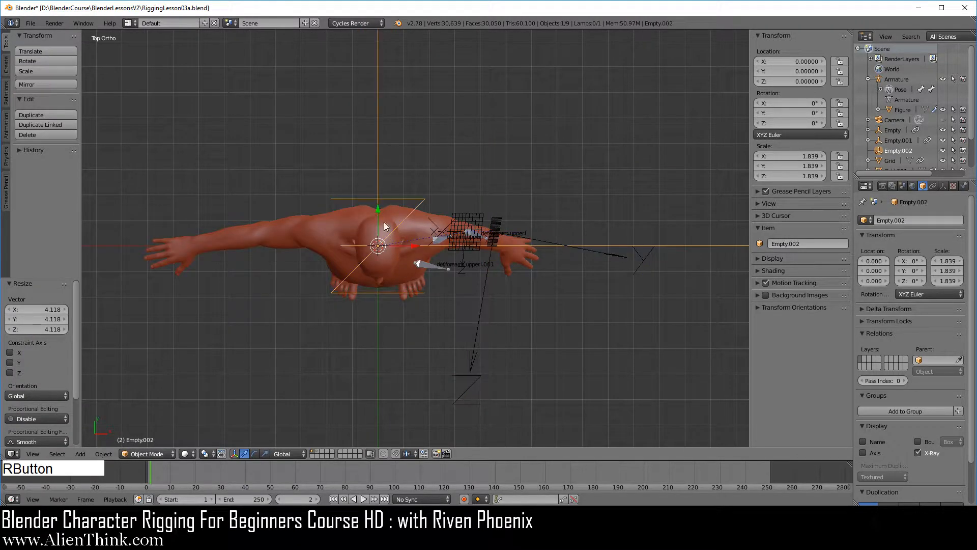
right_click(438, 268)
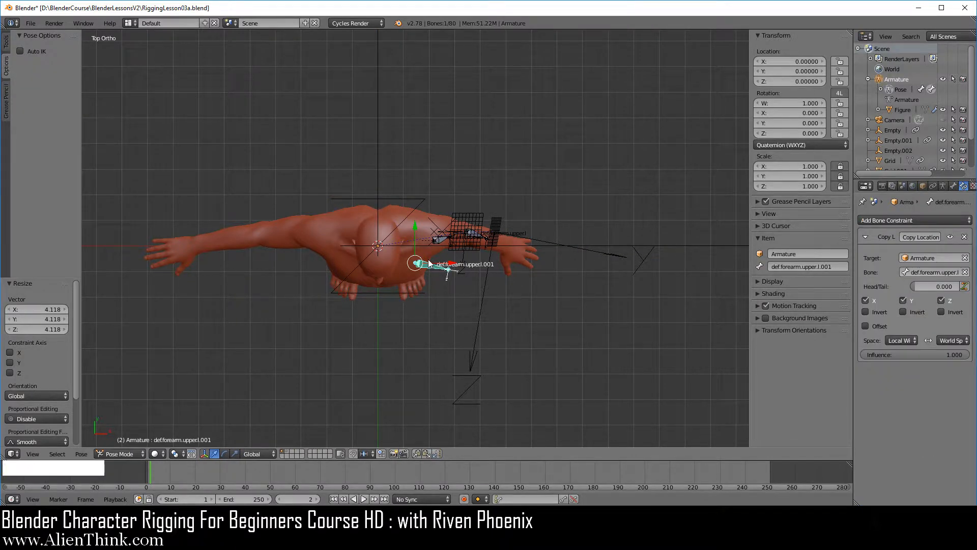
key("KP_1")
middle_click_drag(499, 301, 477, 219, "shift")
right_click(479, 201)
scroll(474, 242, "up", 4)
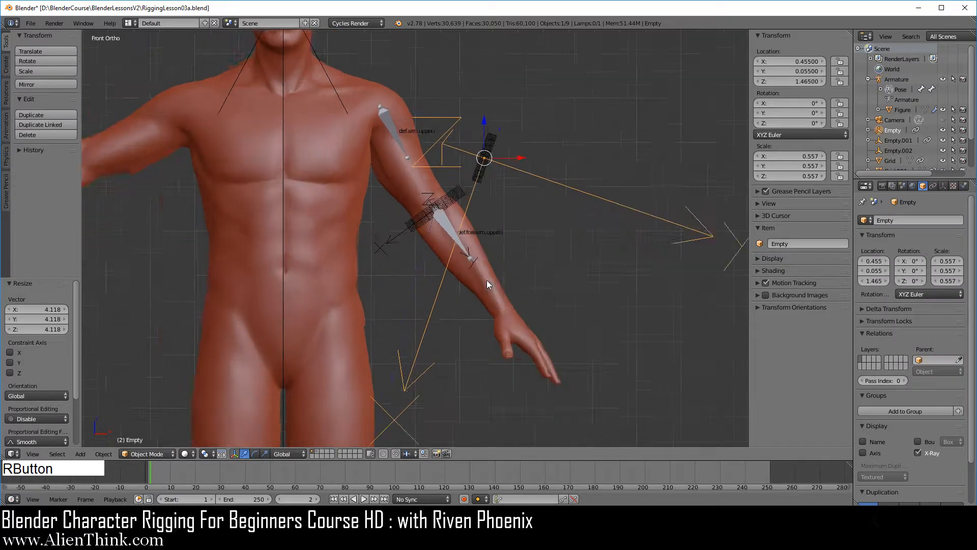
mouse_move(487, 280)
middle_mouse_down("shift")
mouse_move(469, 293)
mouse_move(459, 262)
mouse_move(487, 270)
middle_mouse_up("shift")
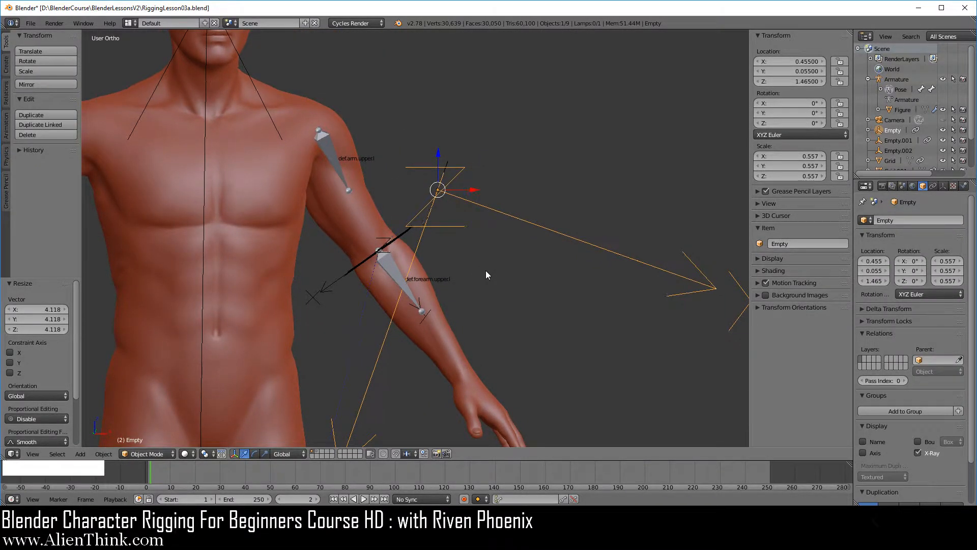
scroll(486, 270, "down", 1)
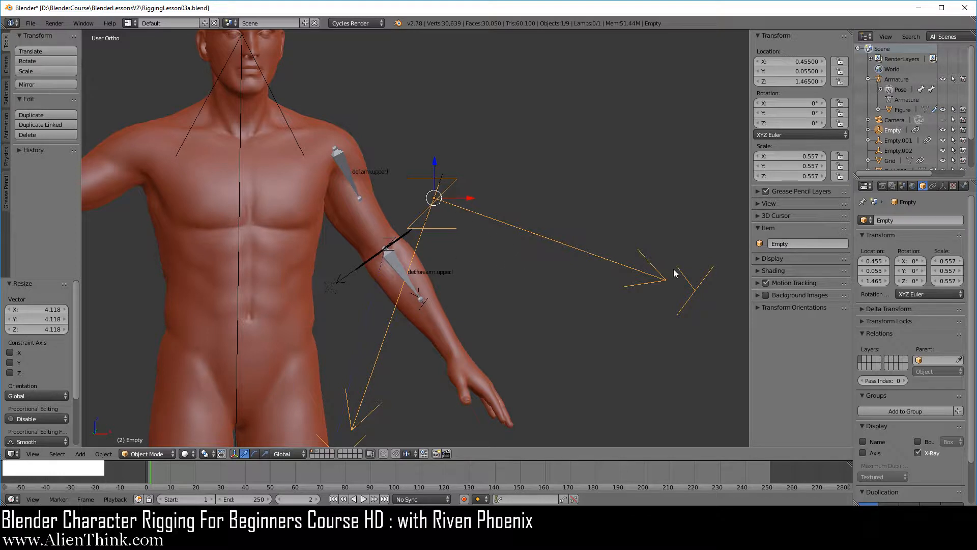
scroll(476, 336, "down", 1)
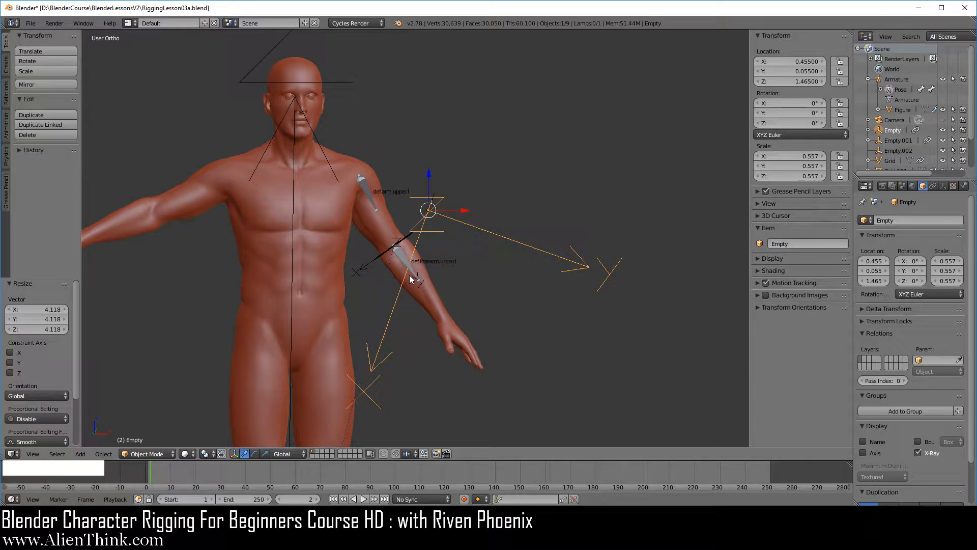
Step: Set the owner space of the duplicated forearm bone's Copy Location constraint to Pose Space
key("KP_1")
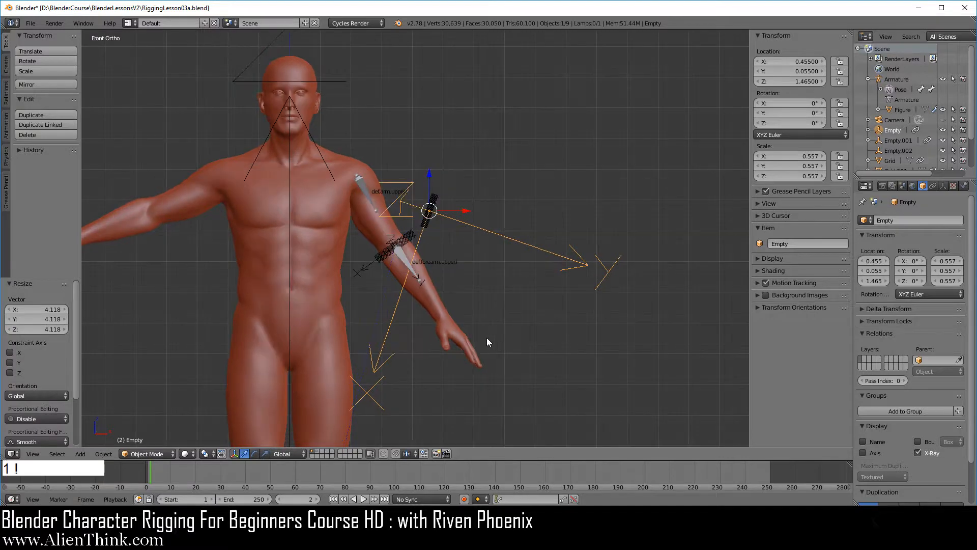
middle_click_drag(486, 338, 456, 220, "shift")
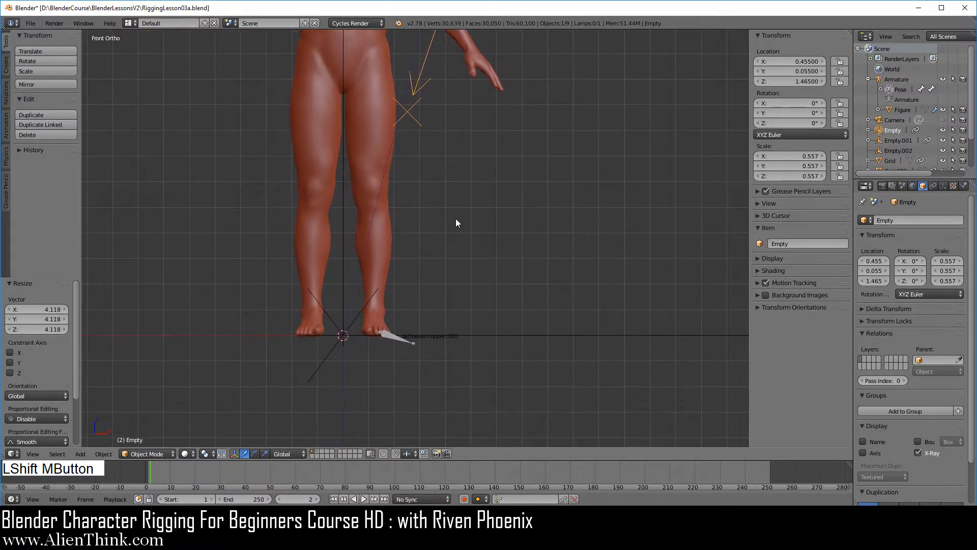
right_click(394, 335)
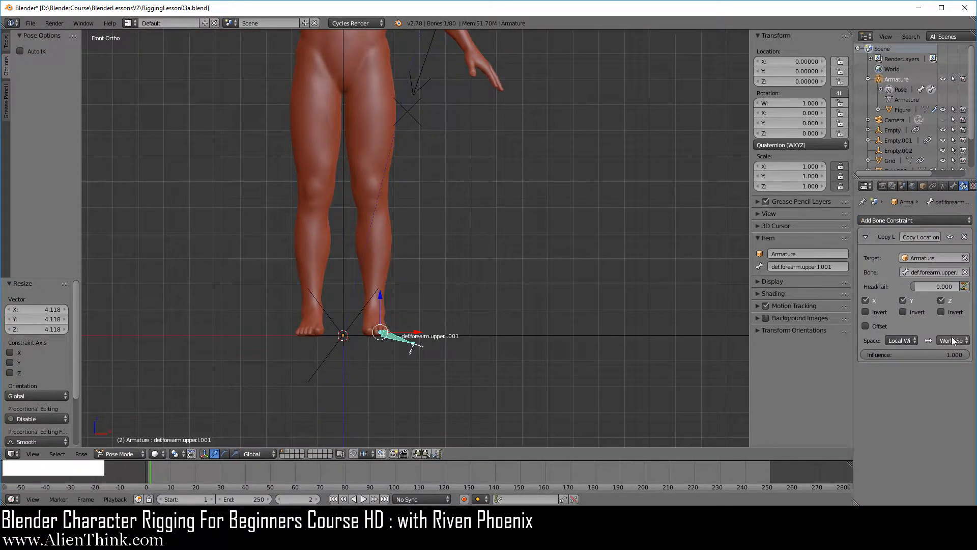
left_click(954, 340)
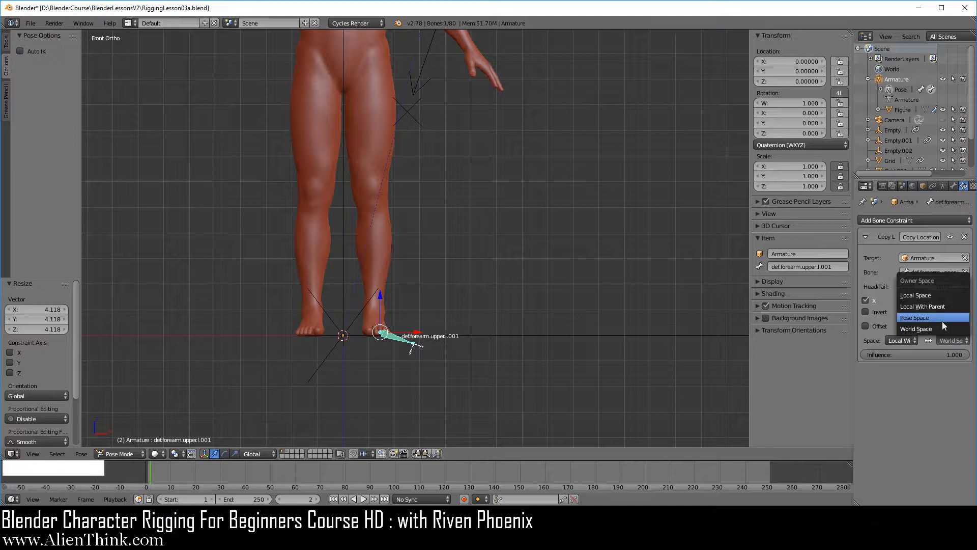
left_click(942, 322)
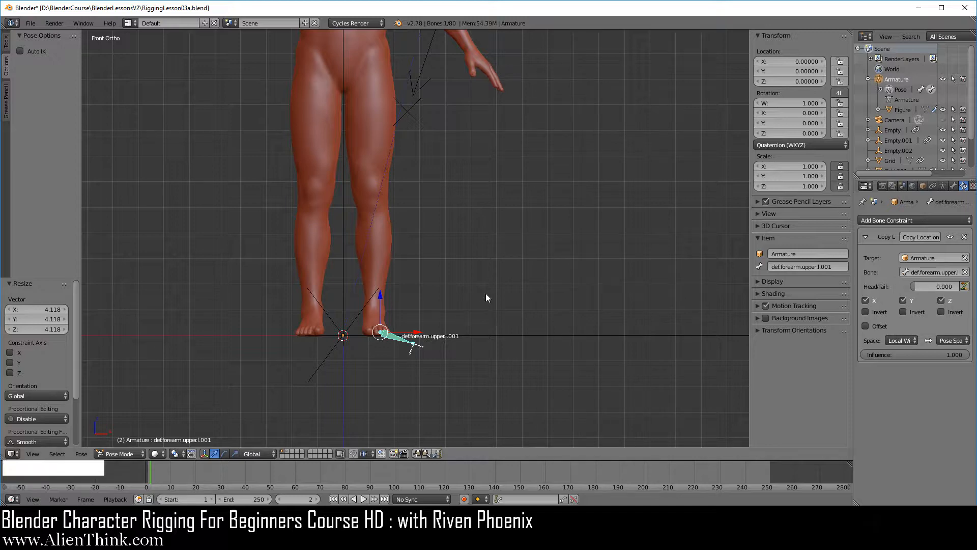
Step: Review the duplicated bone beside the left foot and save the file RiggingLesson03a.blend
middle_click_drag(485, 293, 435, 354)
middle_click_drag(358, 229, 387, 278)
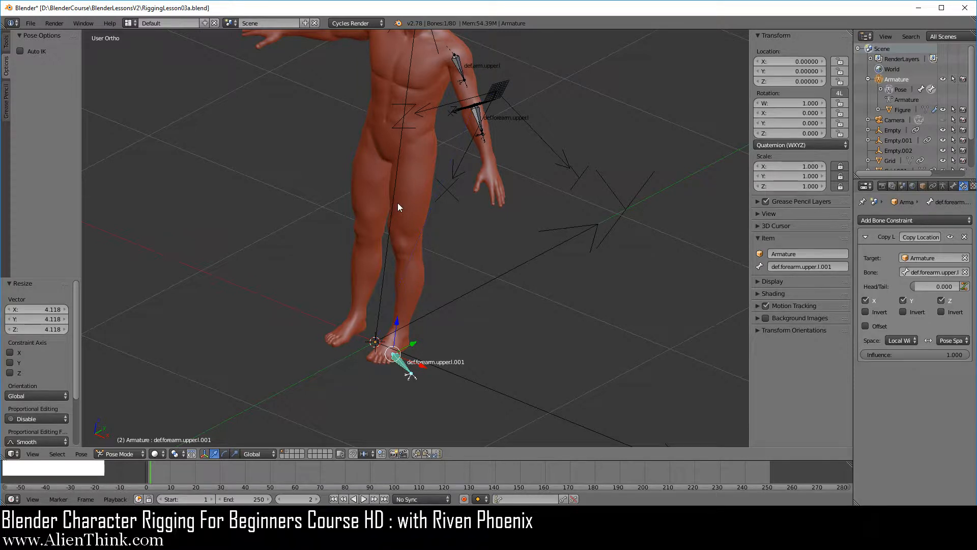
middle_click_drag(447, 250, 350, 238, "shift")
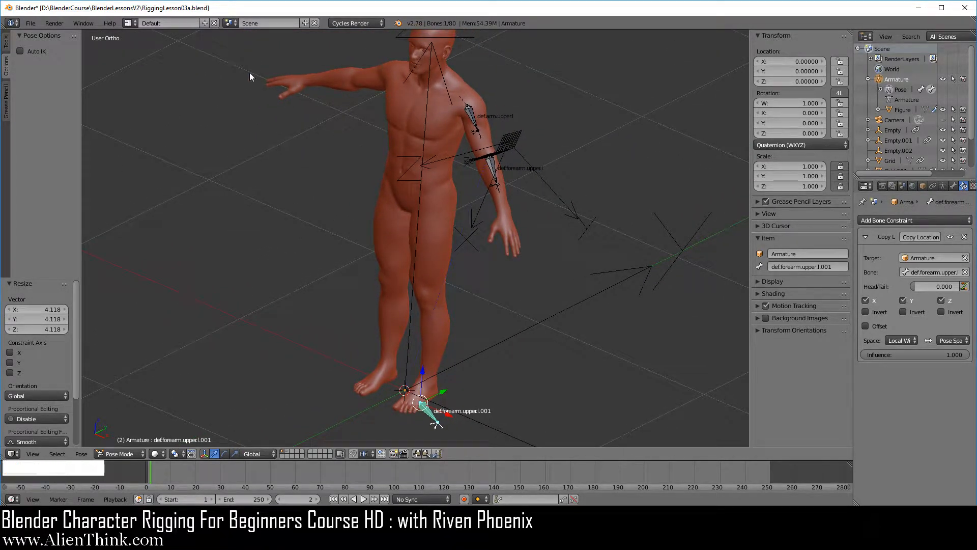
left_click(31, 23)
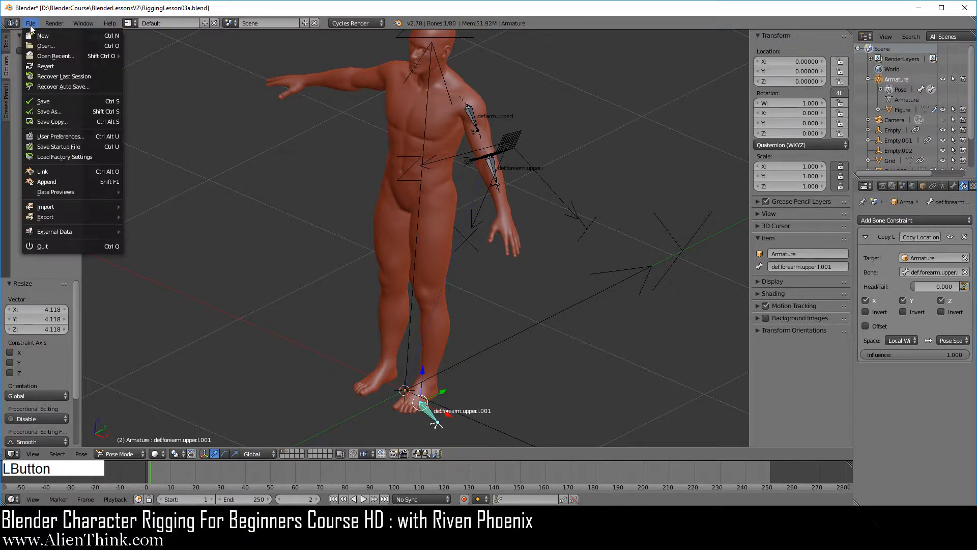
left_click(50, 101)
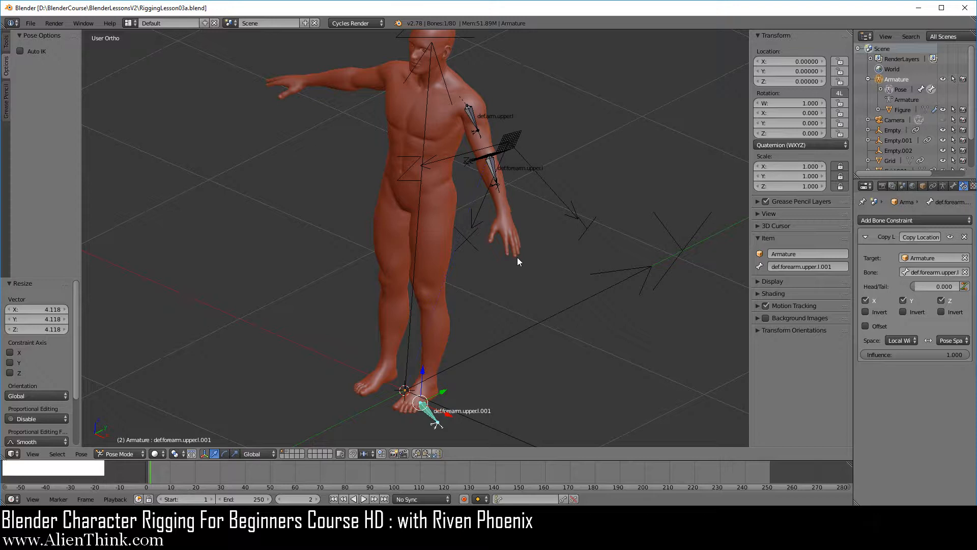
Step: Parent the grid beside the left upper arm to the Armature in Object Mode, using the Object parent type
key("KP_1")
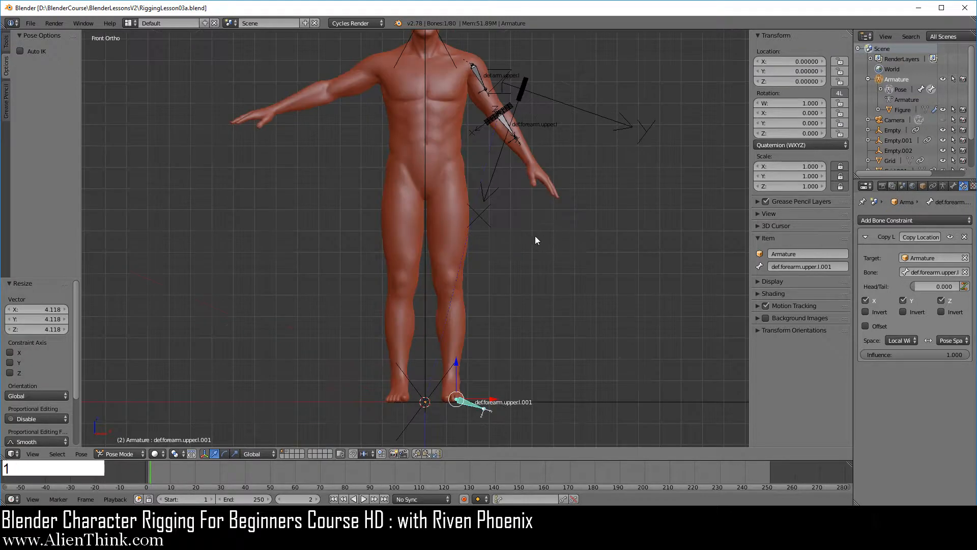
right_click(526, 78)
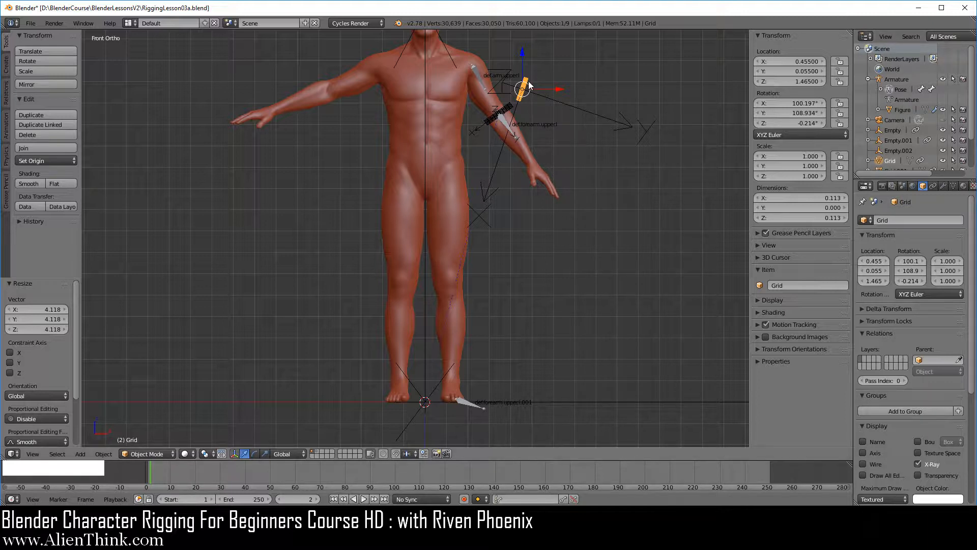
left_click(898, 80, "shift")
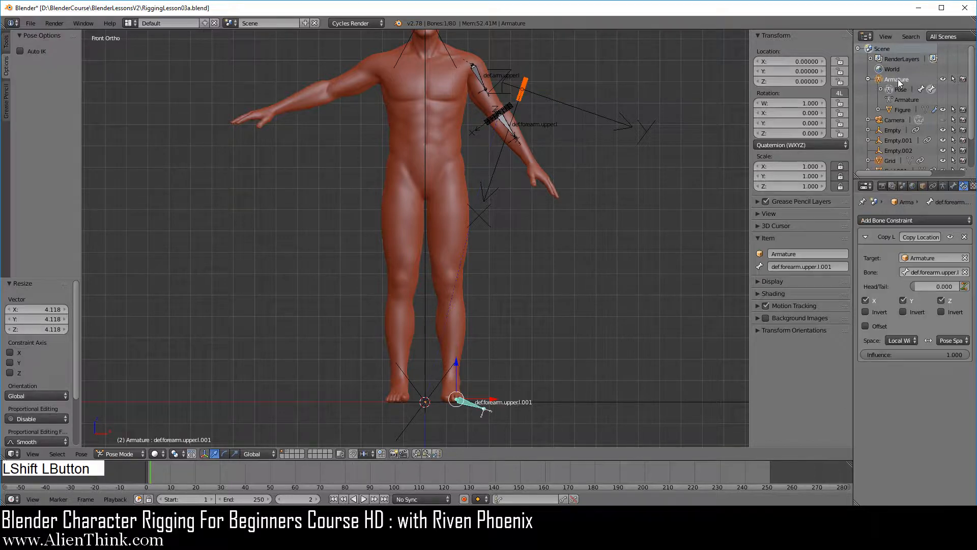
left_click(129, 451)
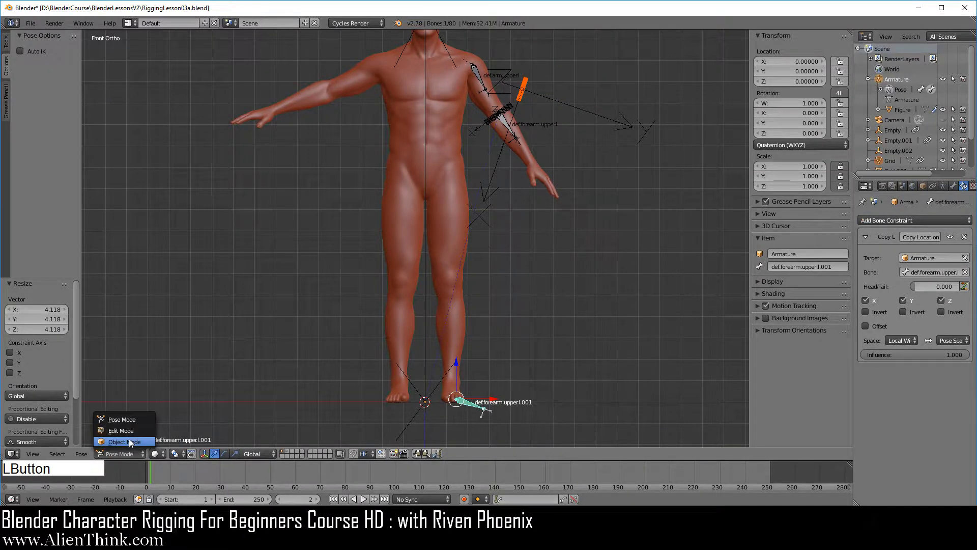
left_click(130, 441)
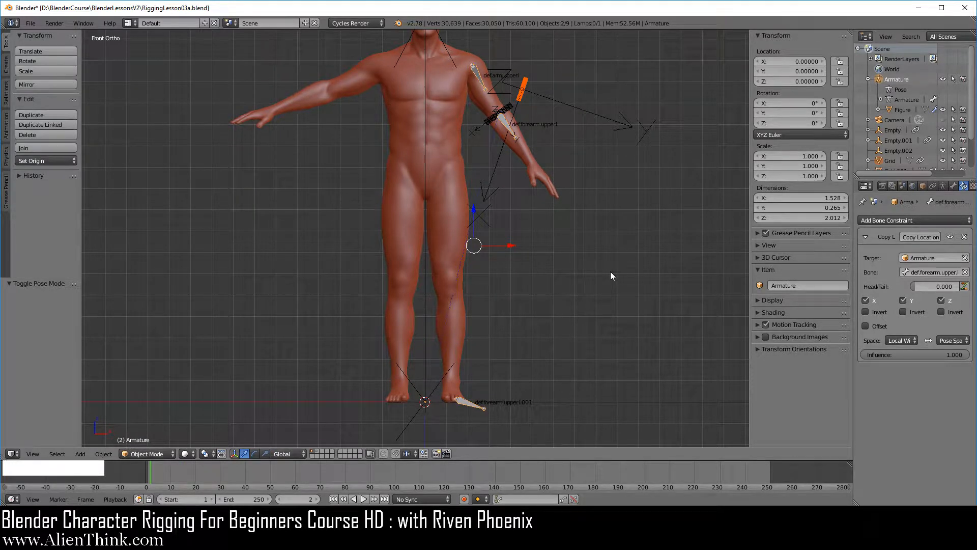
key("ctrl+p")
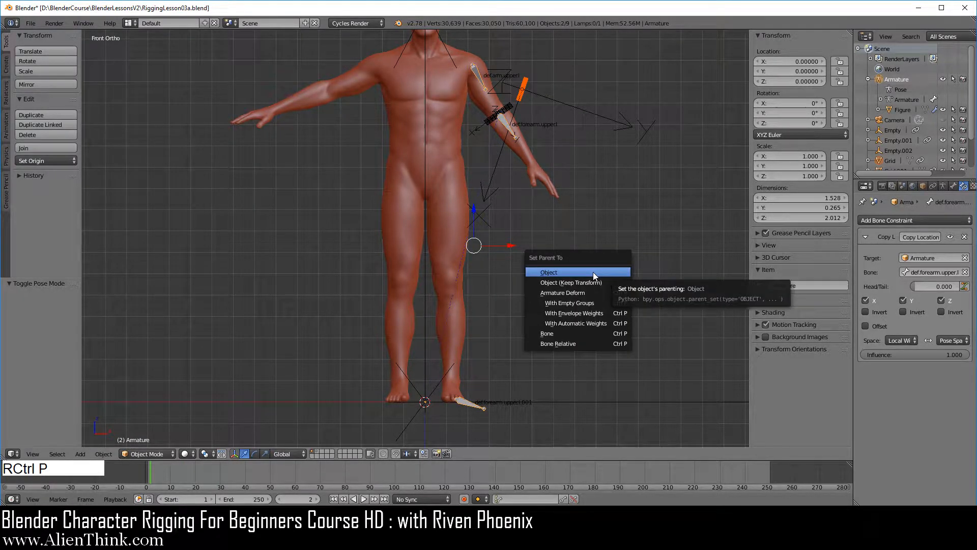
left_click(593, 272)
Step: Rotate only the Armature about 46.5° around the global Z axis
mouse_move(496, 222)
middle_mouse_down()
mouse_move(518, 251)
mouse_move(476, 227)
middle_mouse_up()
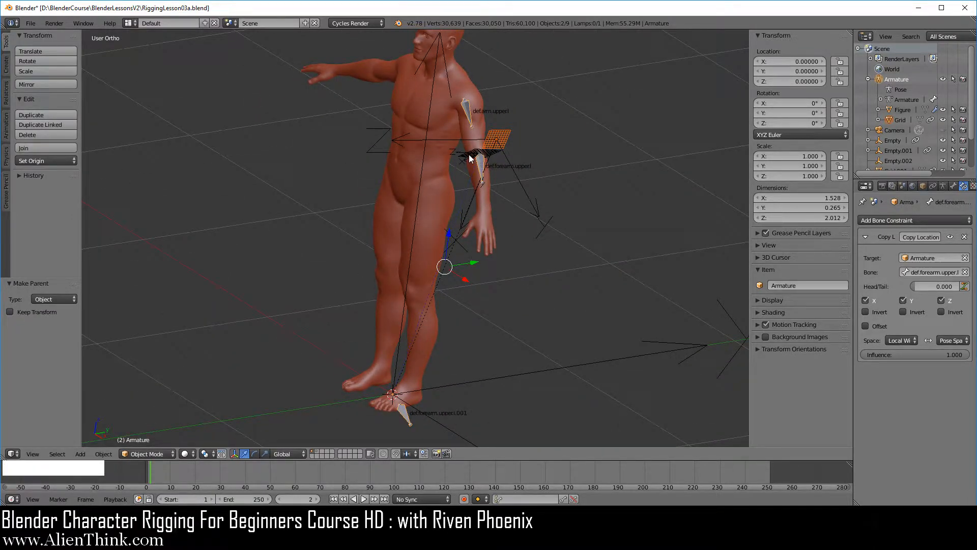
left_click(896, 81)
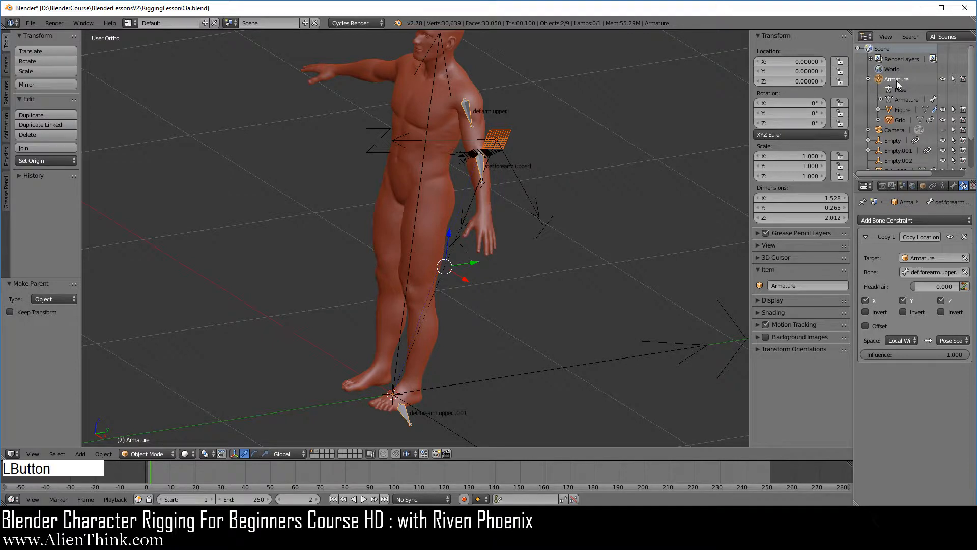
key("r")
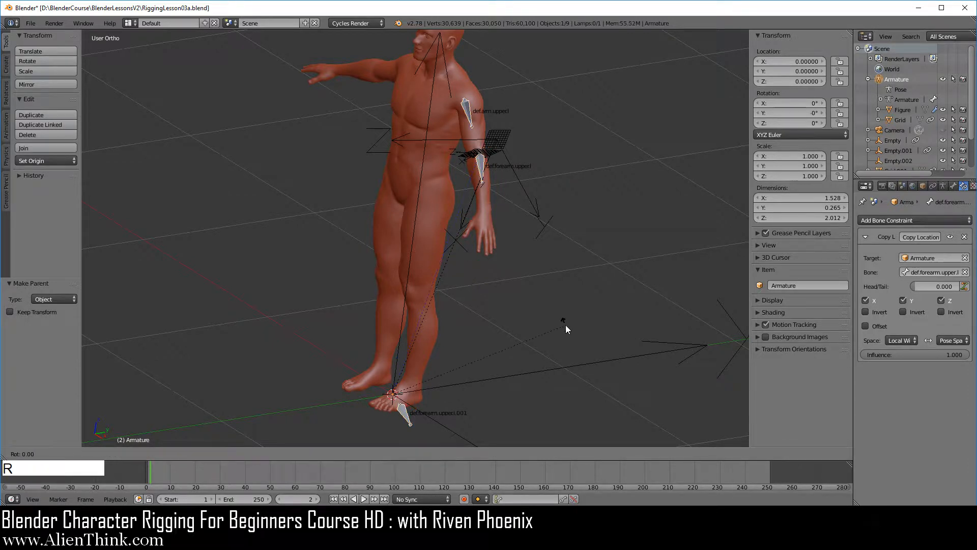
key("z")
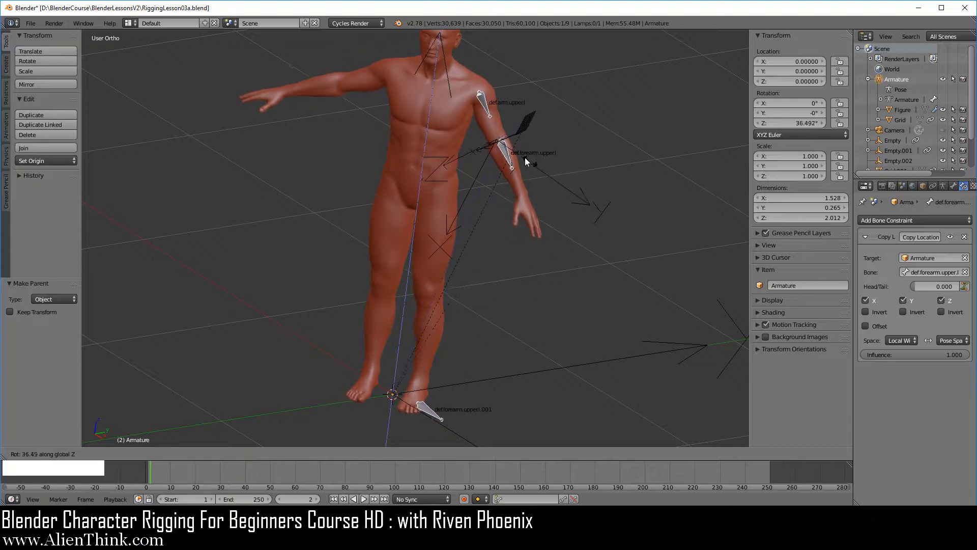
left_click(497, 143)
Step: Turn on the Axis display for the rotated Armature object, keeping it in Object Mode
middle_click_drag(496, 142, 400, 262)
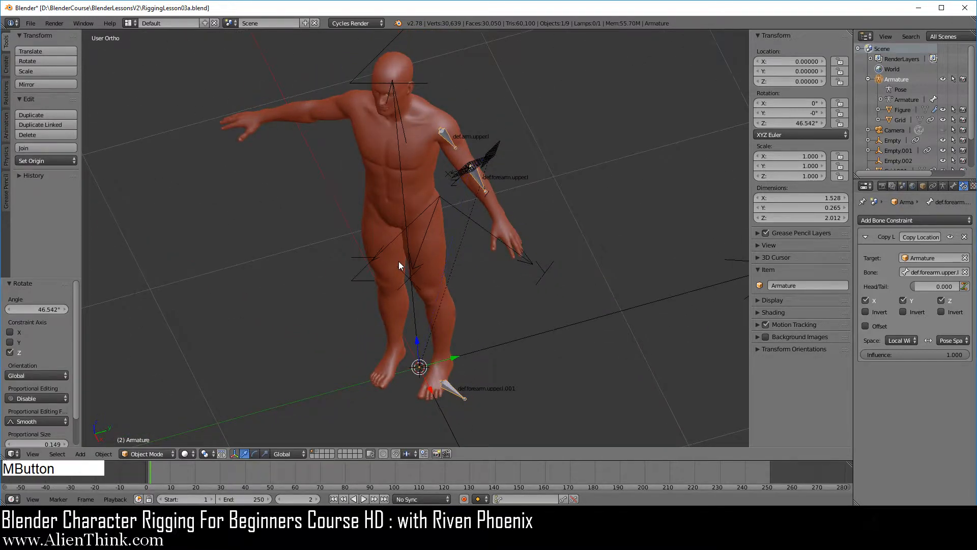
middle_click_drag(485, 334, 480, 288, "shift")
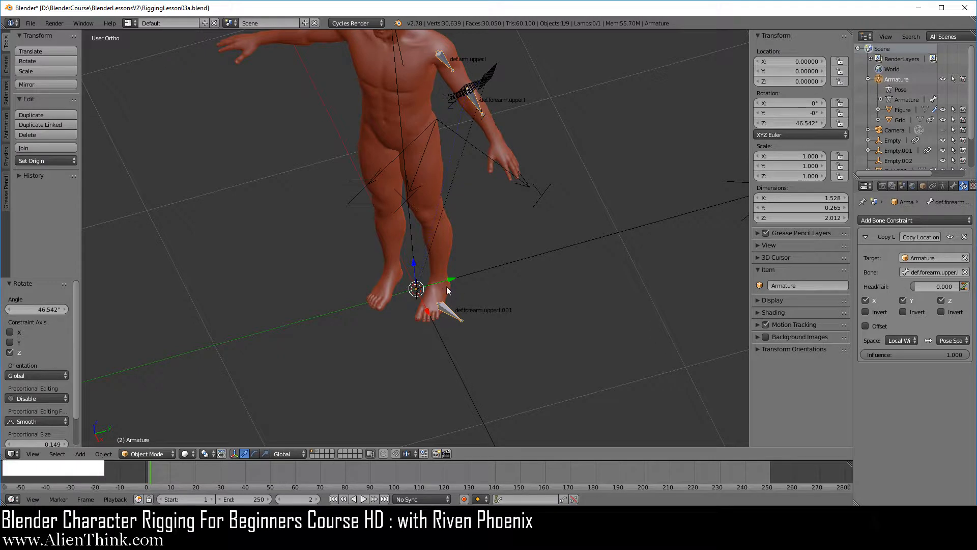
left_click(149, 455)
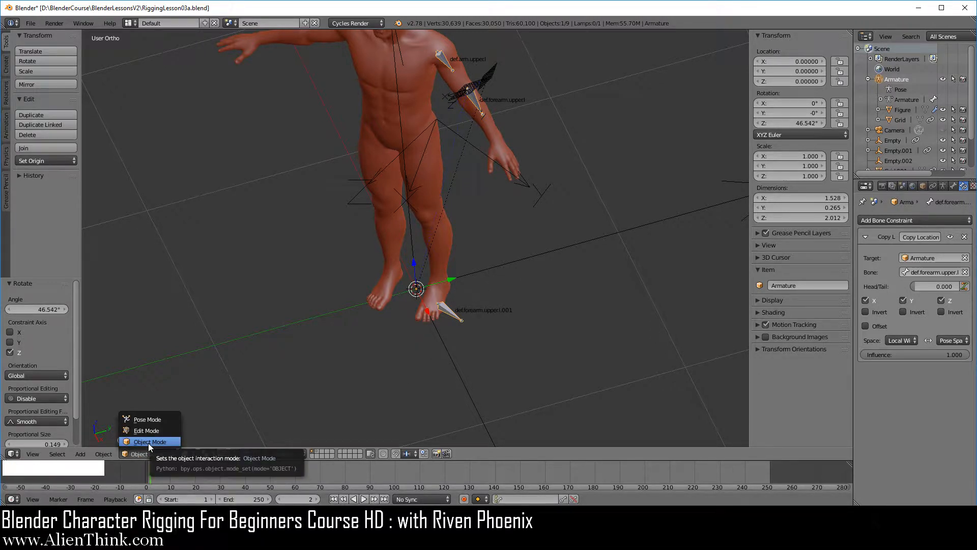
left_click(149, 442)
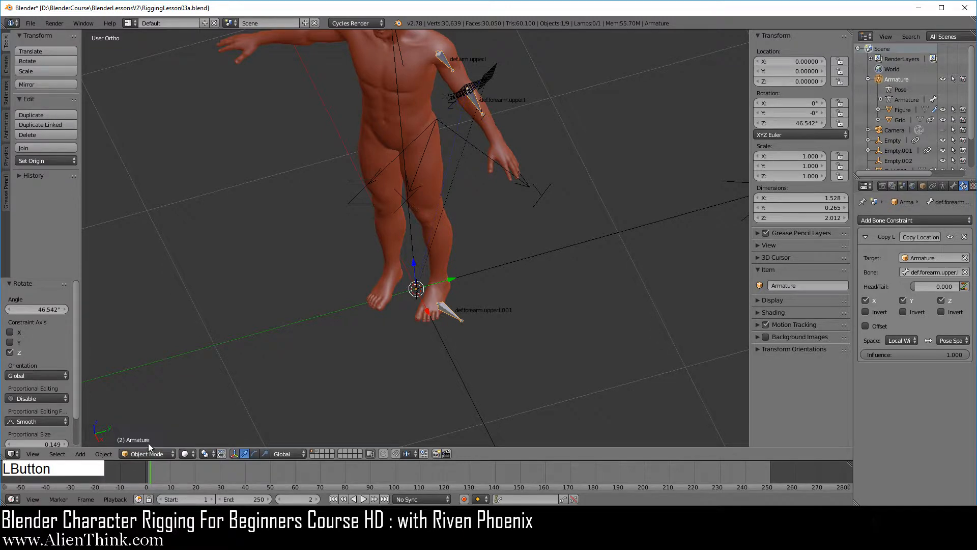
left_click(923, 186)
left_click(872, 451)
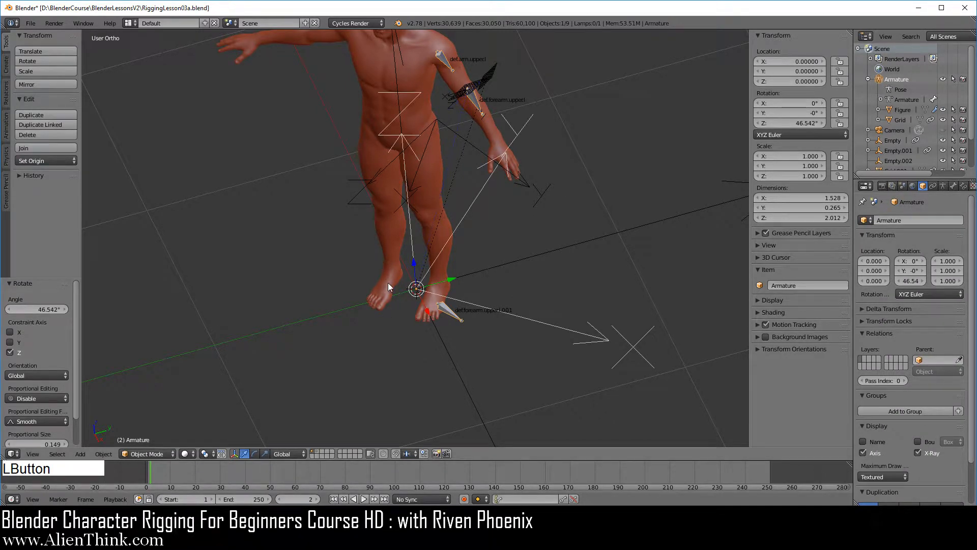
Step: Examine the duplicated forearm bone against the rotated Armature's axes from above and obliquely, then in Pose Mode
middle_click_drag(372, 221, 383, 289)
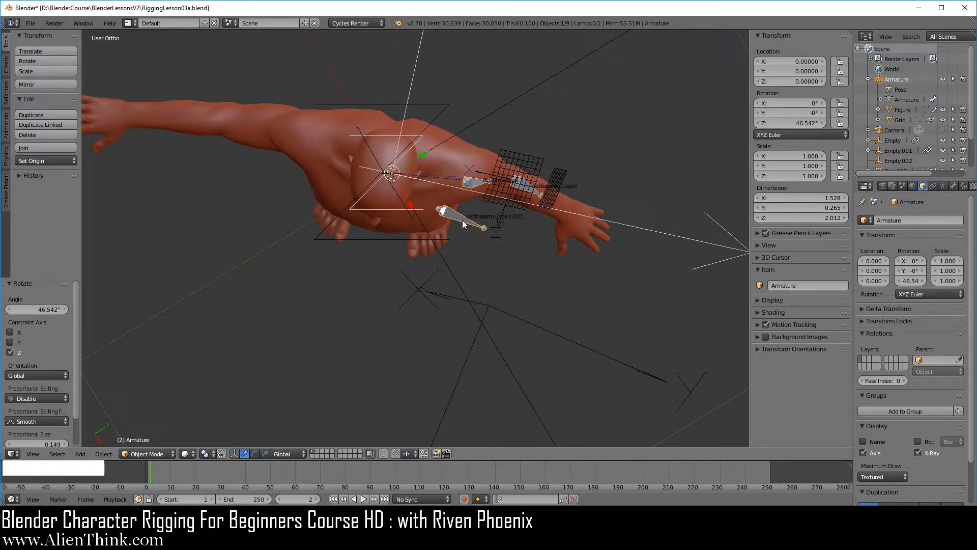
middle_click_drag(384, 377, 340, 352)
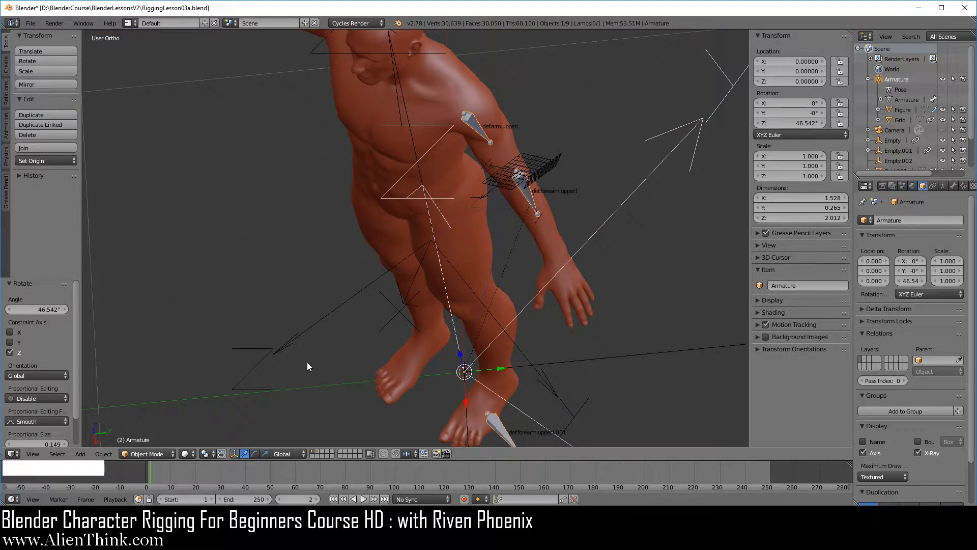
left_click(147, 454)
left_click(148, 420)
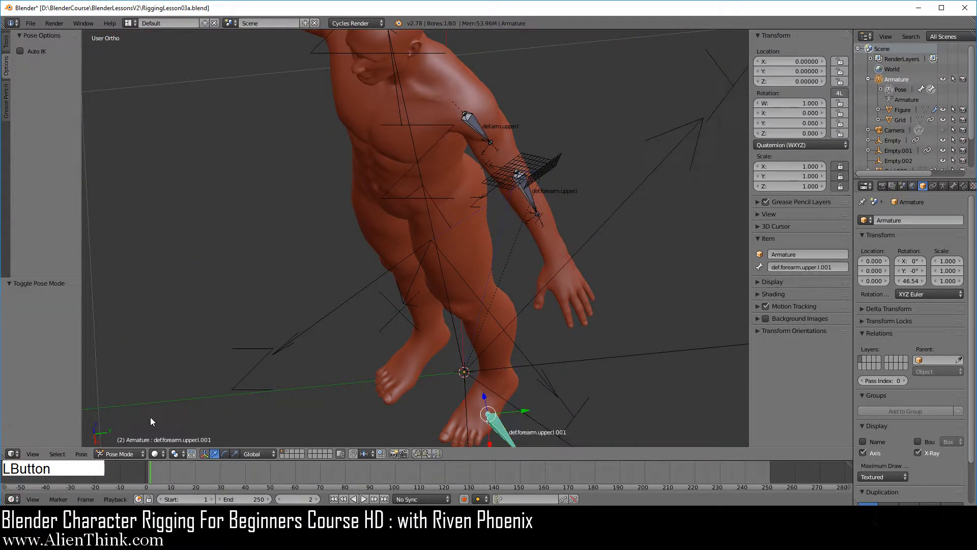
middle_click_drag(517, 311, 472, 301)
middle_click_drag(484, 350, 542, 343)
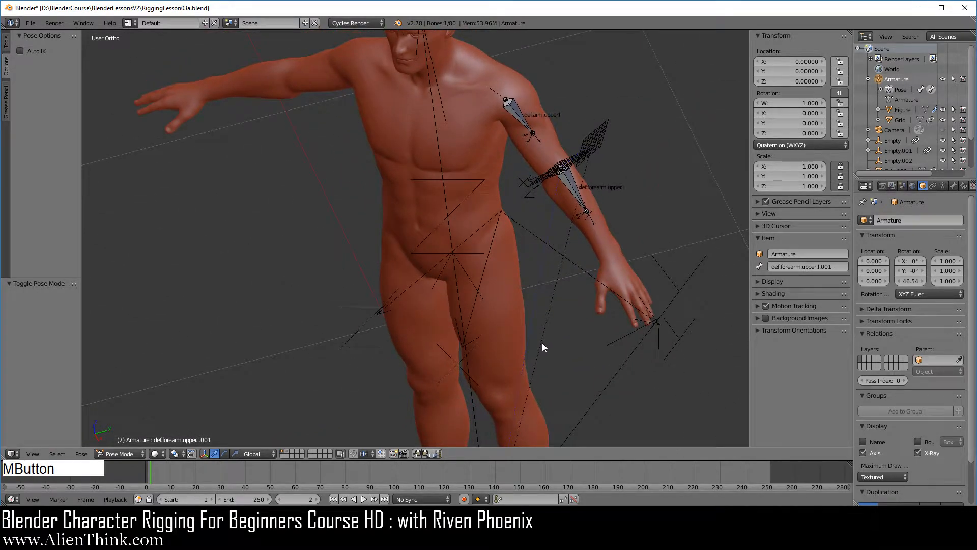
Step: Add a Copy Location constraint to the large Arrows empty targeting the grid beside the left upper arm, and inspect its alignment
right_click(535, 233)
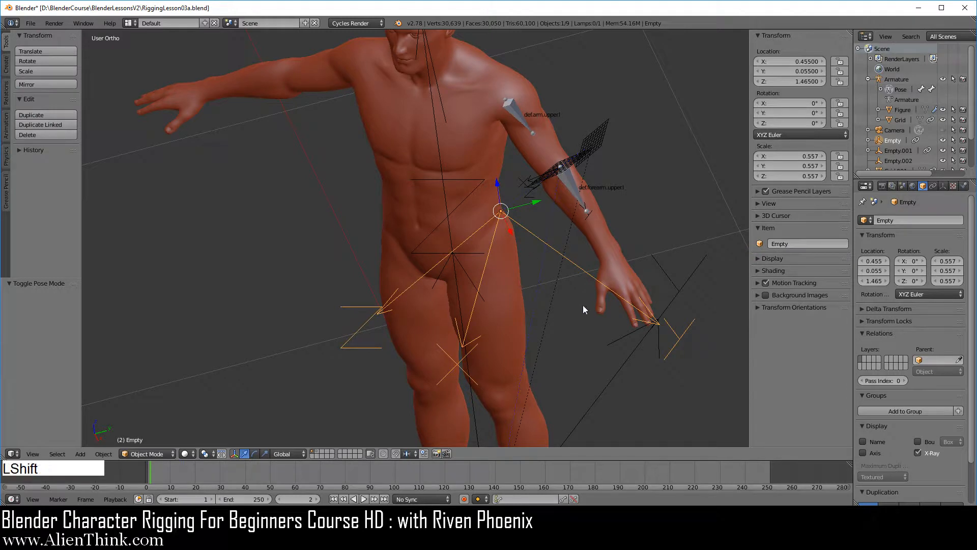
middle_click_drag(582, 304, 476, 228, "shift")
middle_click_drag(490, 326, 558, 202)
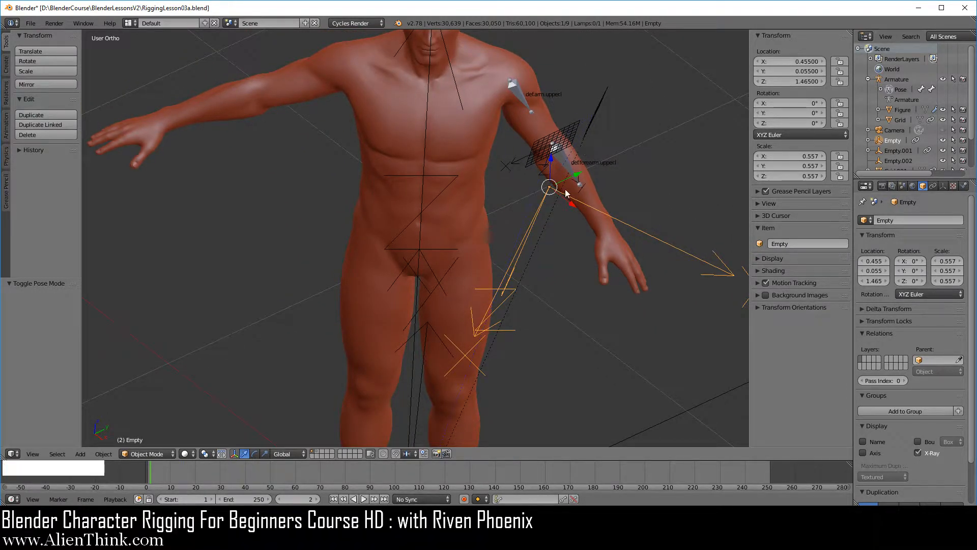
middle_click_drag(582, 284, 554, 291)
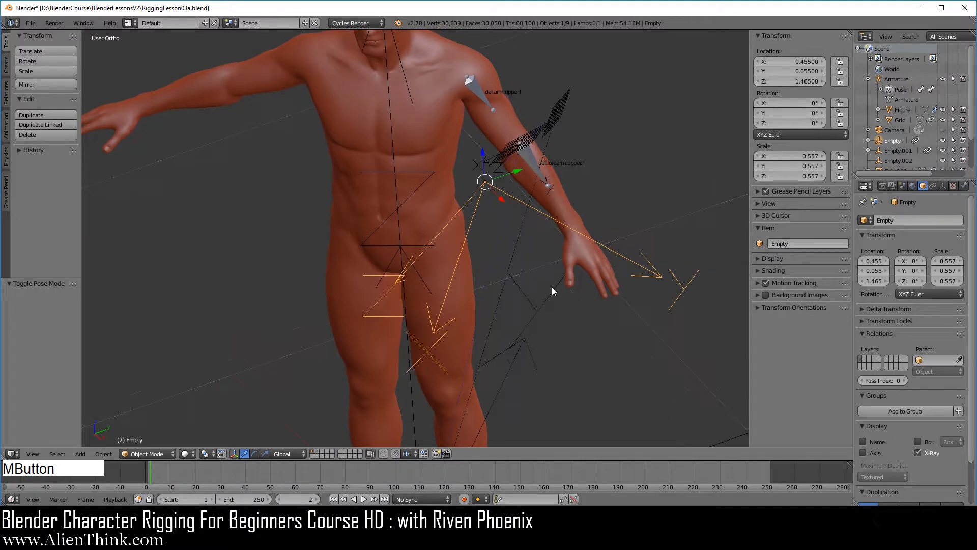
right_click(564, 105)
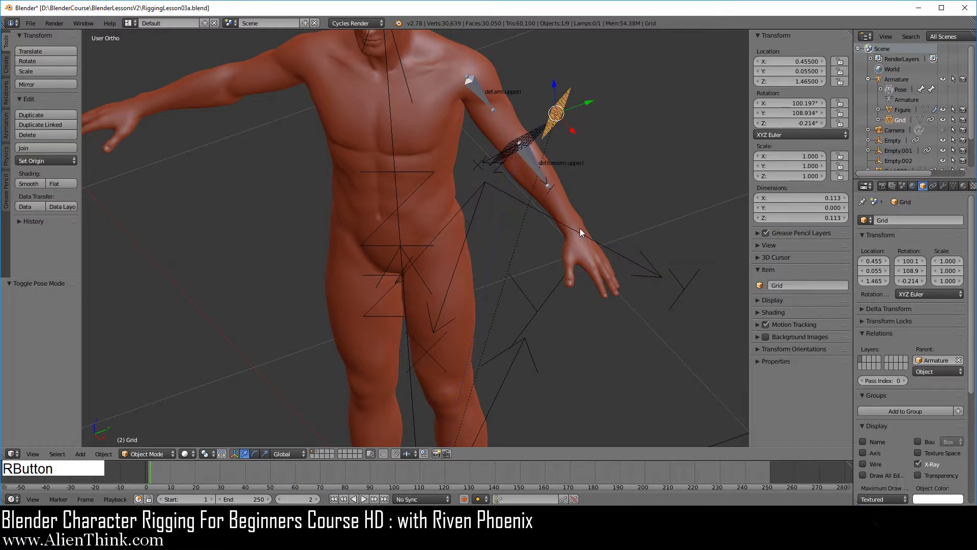
right_click(506, 194, "shift")
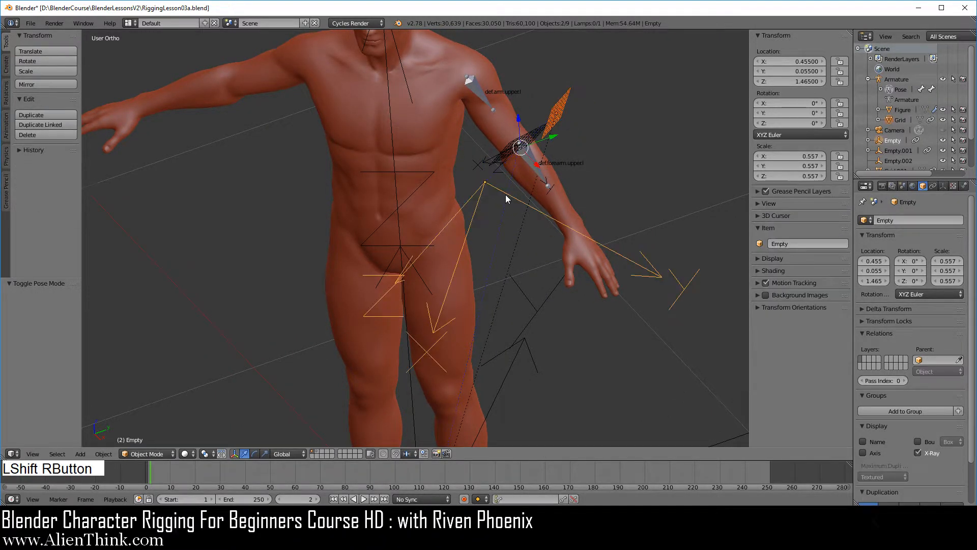
key("ctrl+shift+c")
left_click(585, 292)
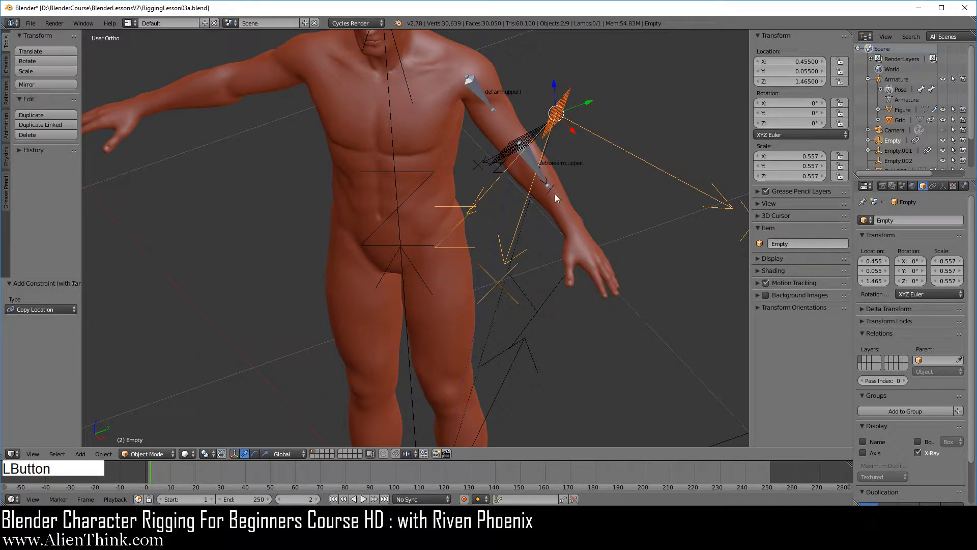
middle_click_drag(514, 329, 435, 278)
middle_click_drag(515, 192, 527, 303, "shift")
middle_click_drag(401, 318, 475, 238)
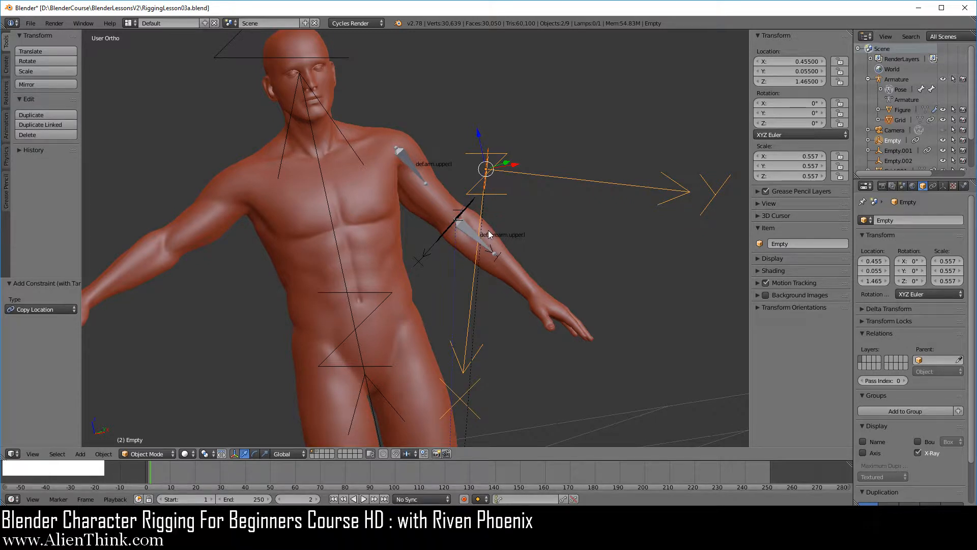
Step: Reopen RiggingLesson03a.blend from the recent files, discarding the unsaved changes
left_click(30, 23)
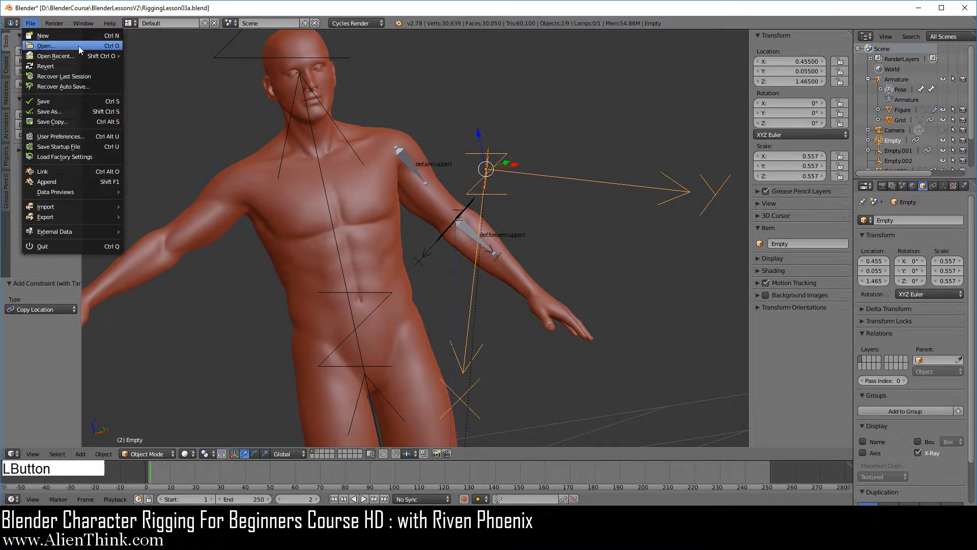
mouse_move(78, 54)
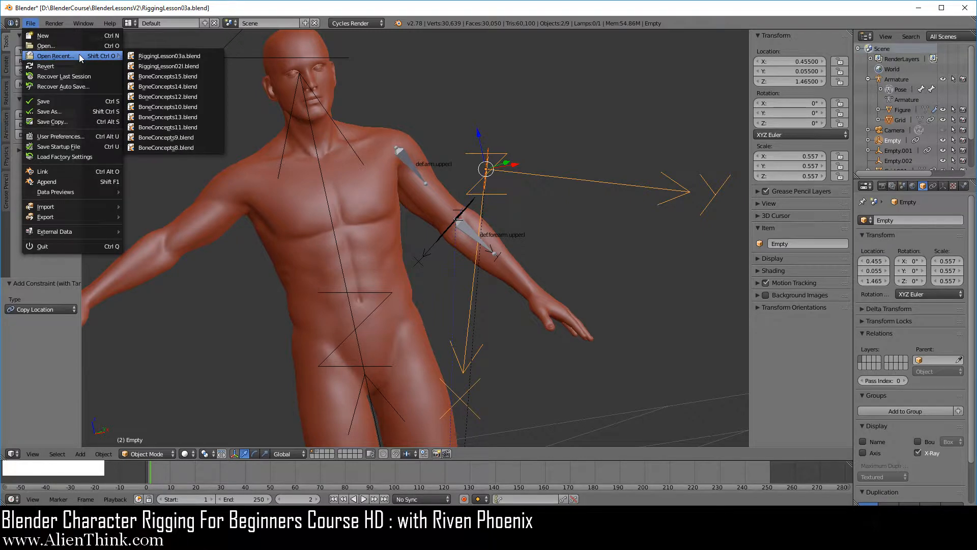
left_click(190, 56)
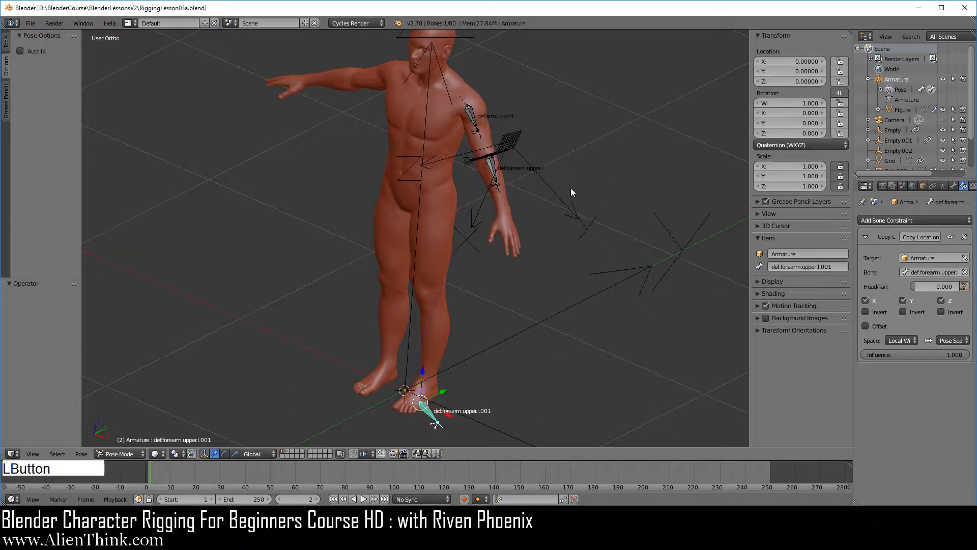
Step: Set both the owner and target space of the duplicated forearm bone's Copy Location constraint to Local Space and inspect the bone's position
left_click(949, 339)
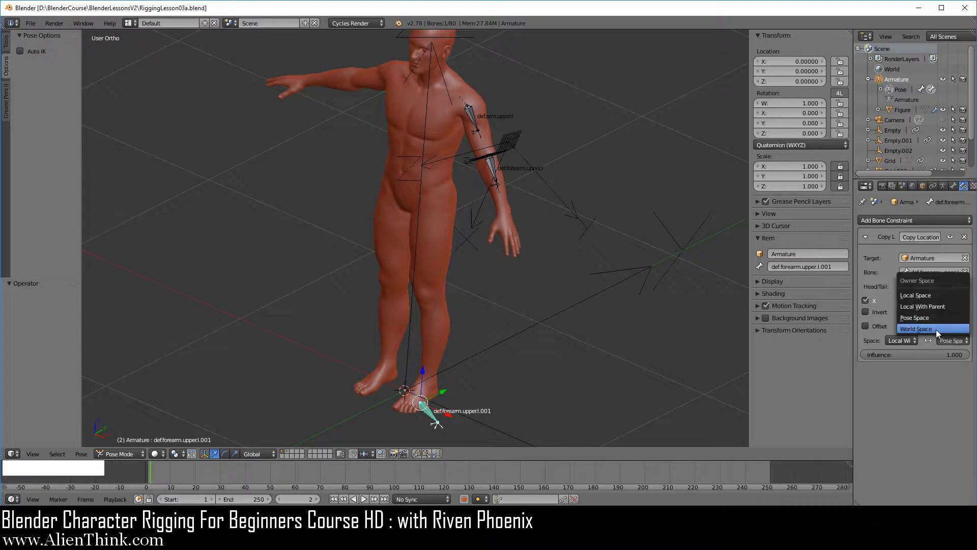
left_click(933, 298)
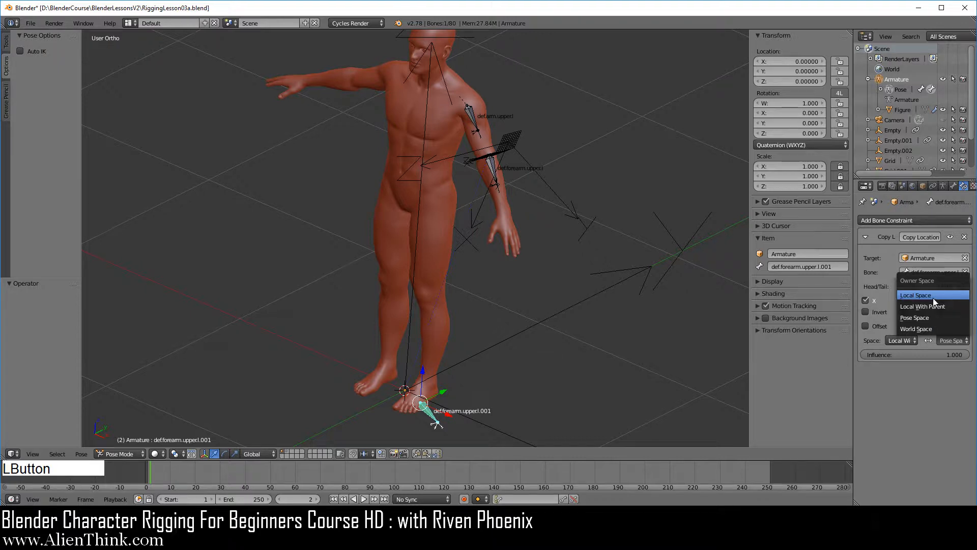
left_click(907, 343)
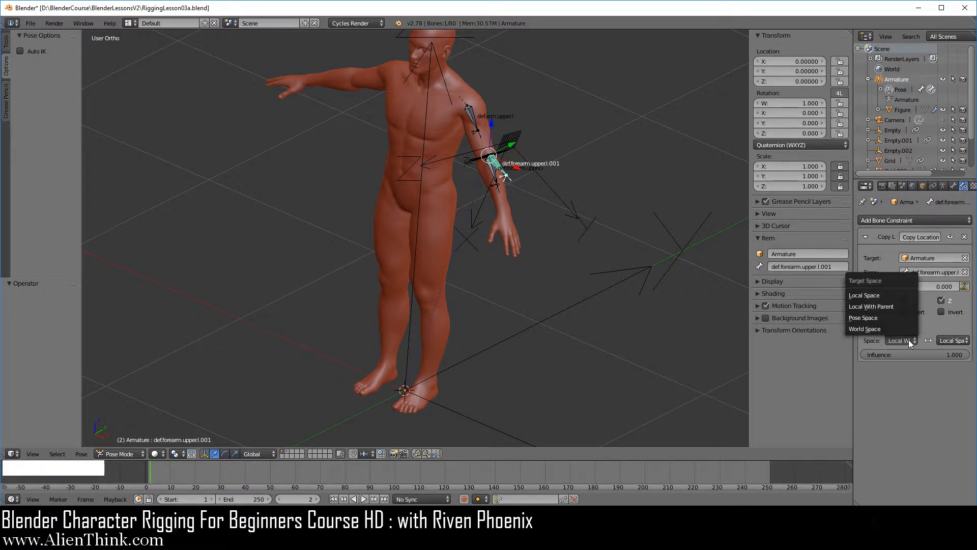
left_click(881, 295)
middle_click_drag(484, 239, 544, 242, "shift")
scroll(441, 316, "up", 5)
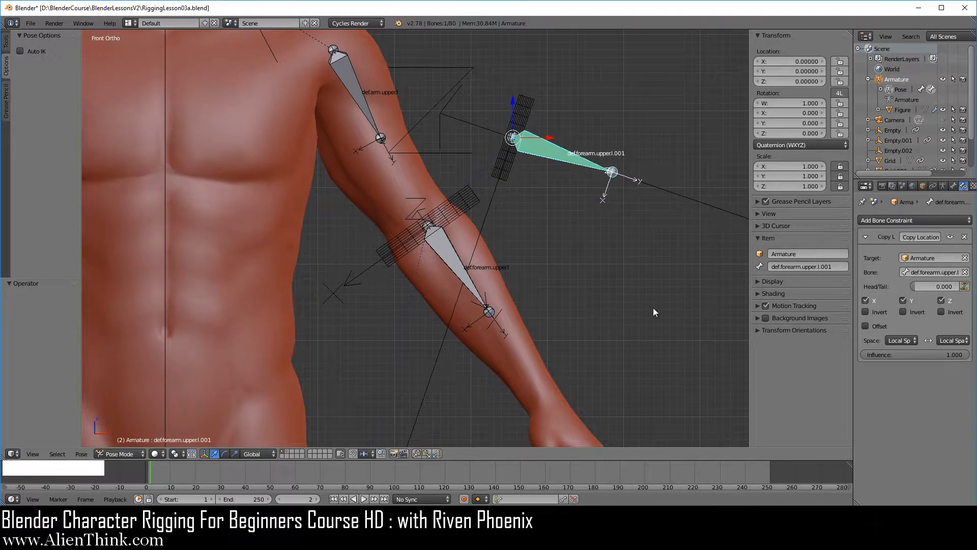
middle_click_drag(600, 316, 526, 248)
scroll(526, 248, "up", 3)
middle_click_drag(588, 104, 584, 254, "shift")
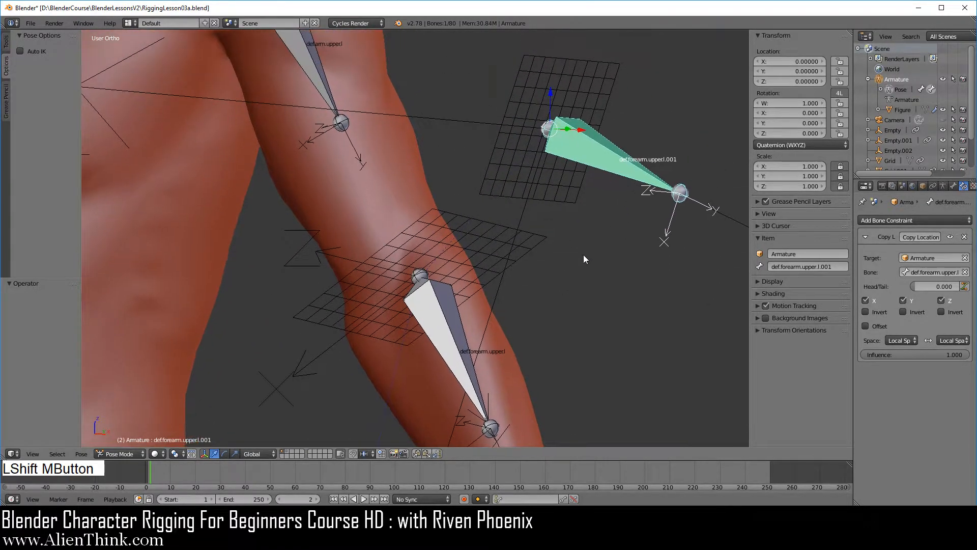
Step: Test-move the original left forearm bone to X 0.005, Y 0.005, Z 0.006, and clear its pose location
right_click(444, 336)
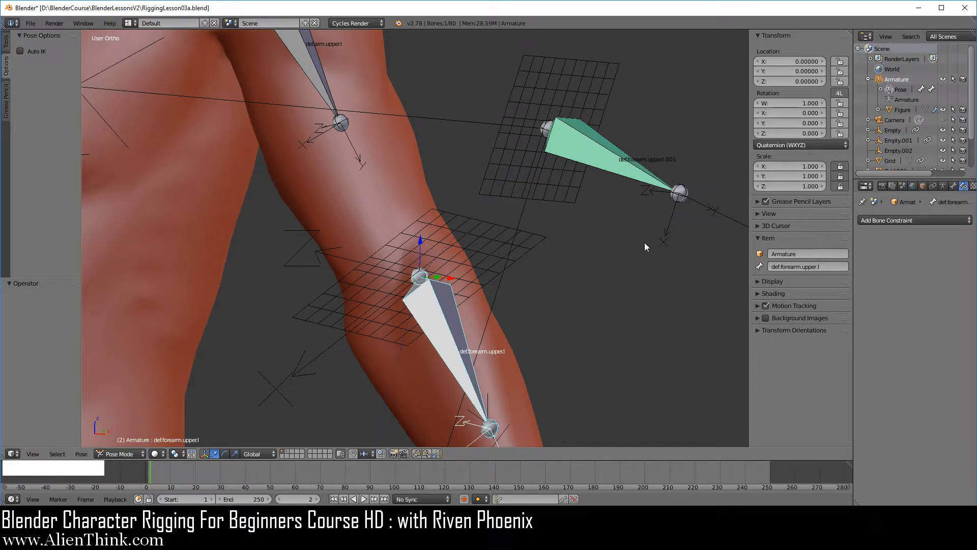
mouse_move(781, 62)
left_mouse_down("shift")
mouse_move(799, 62)
mouse_move(787, 82)
mouse_move(791, 72)
left_mouse_up("shift")
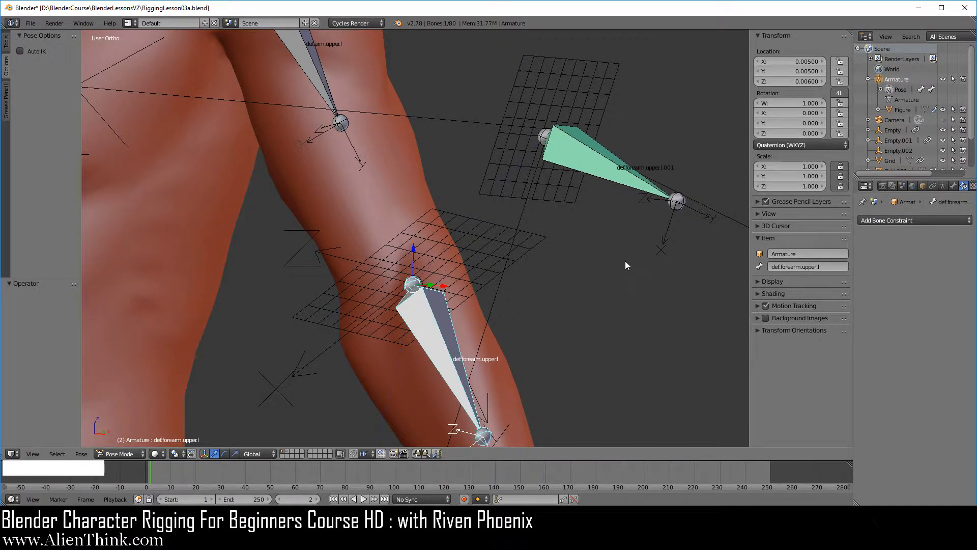
key("alt+g")
Step: Set both the owner and target space of the duplicated forearm bone's Copy Location constraint to Local With Parent
key("KP_1")
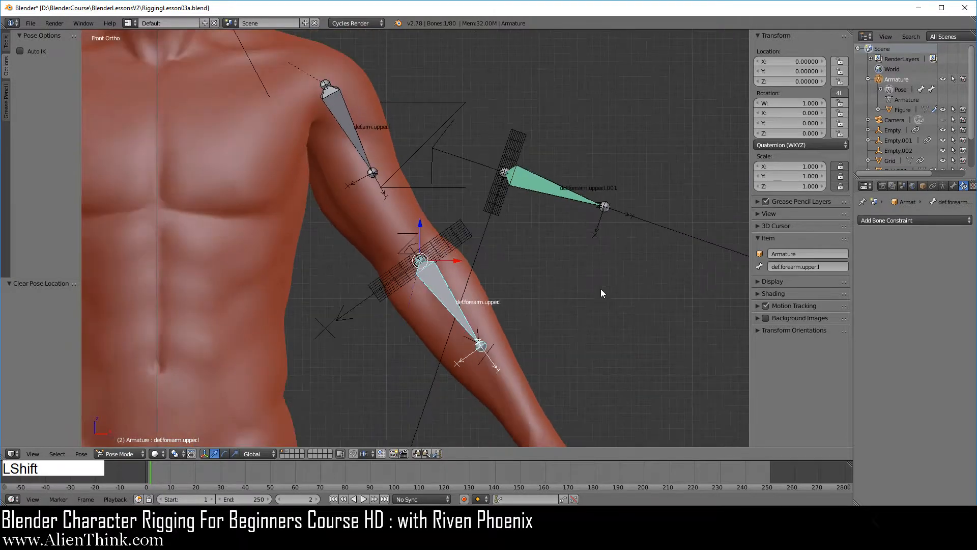
middle_click_drag(602, 289, 588, 271, "shift")
right_click(512, 154)
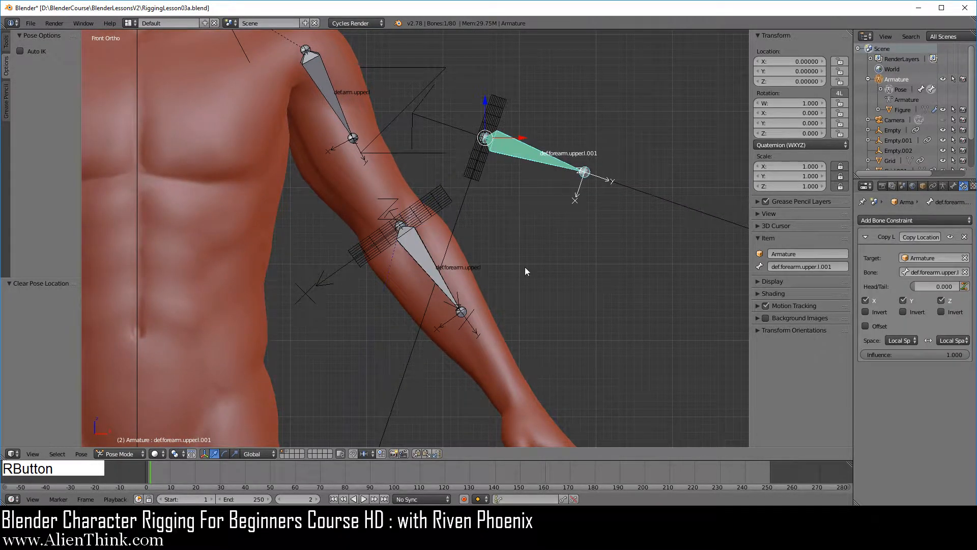
left_click(953, 341)
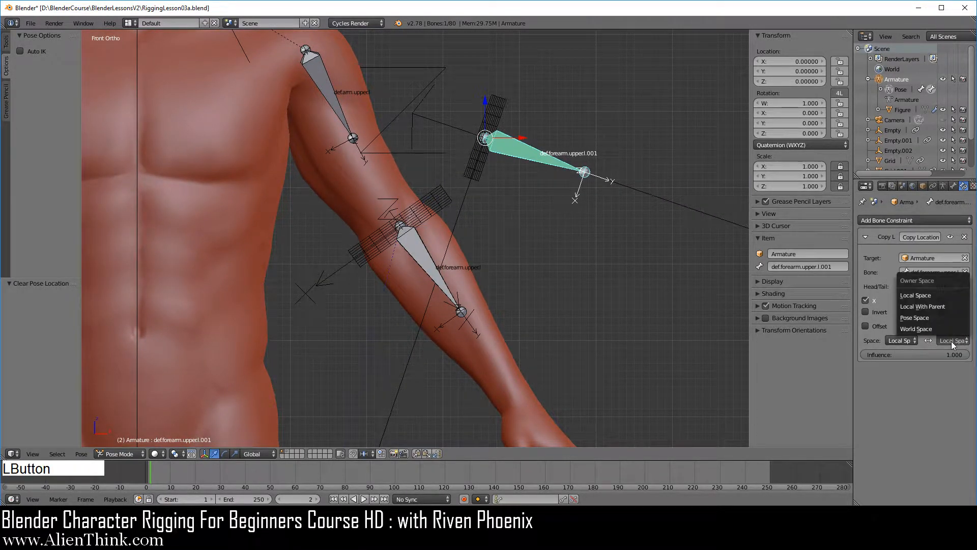
left_click(943, 307)
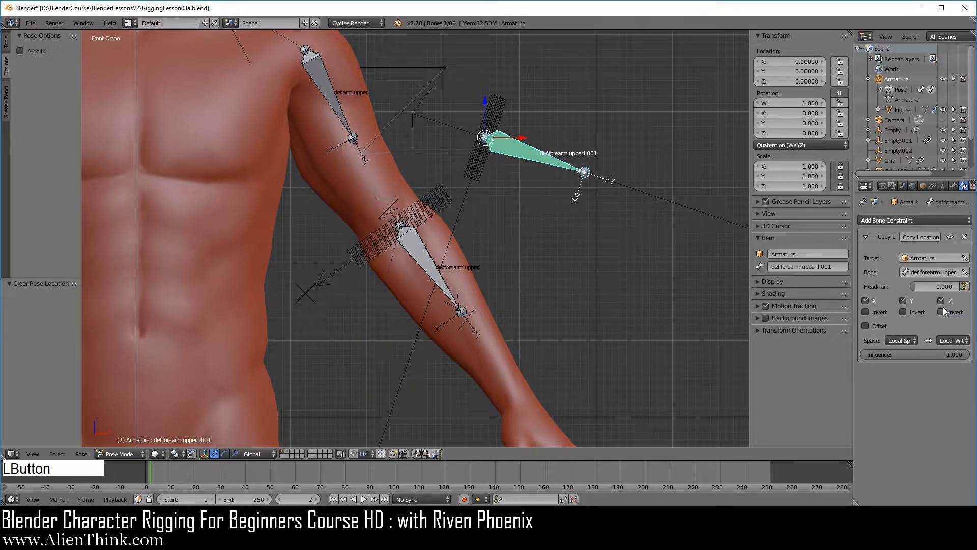
left_click(911, 340)
left_click(879, 307)
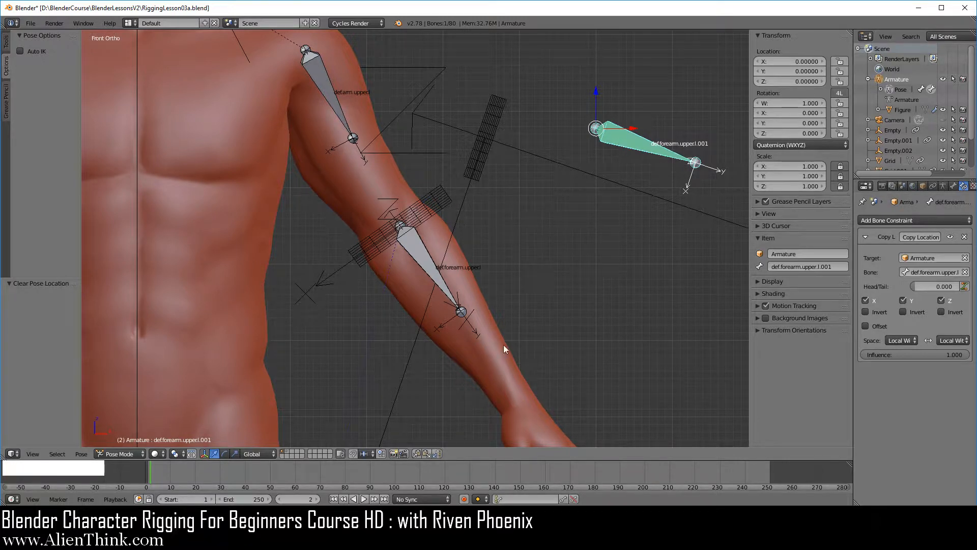
scroll(612, 244, "down", 4)
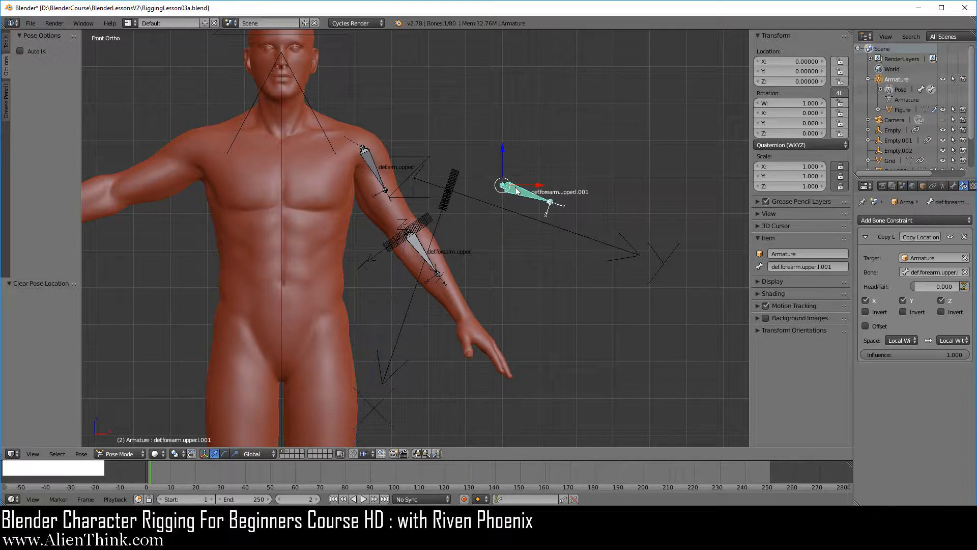
left_click(951, 340)
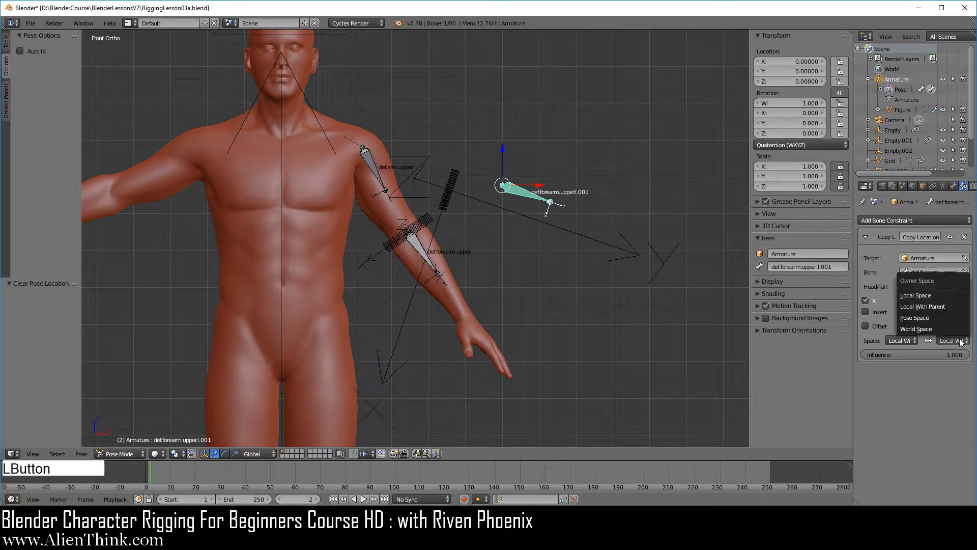
left_click(931, 307)
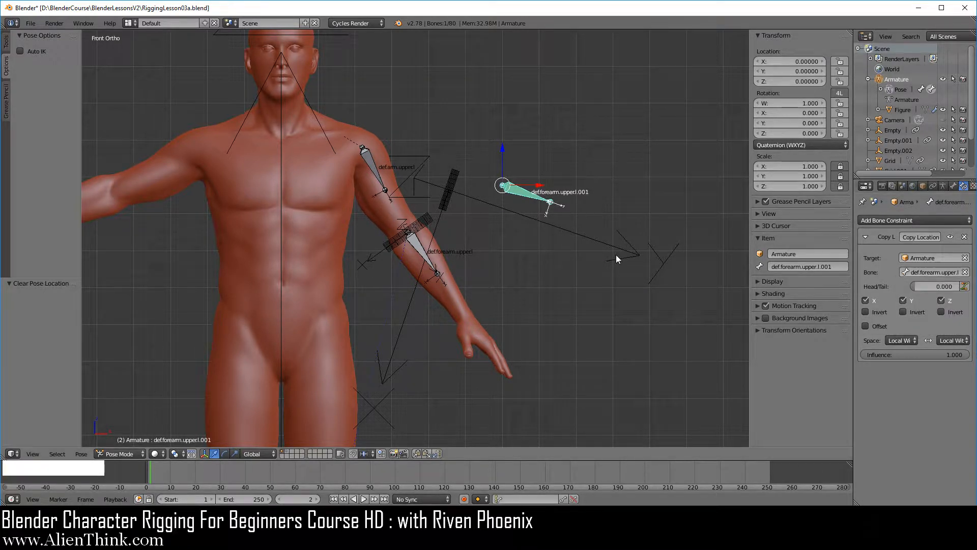
Step: Try rotating the duplicated forearm bone in the front view
key("r")
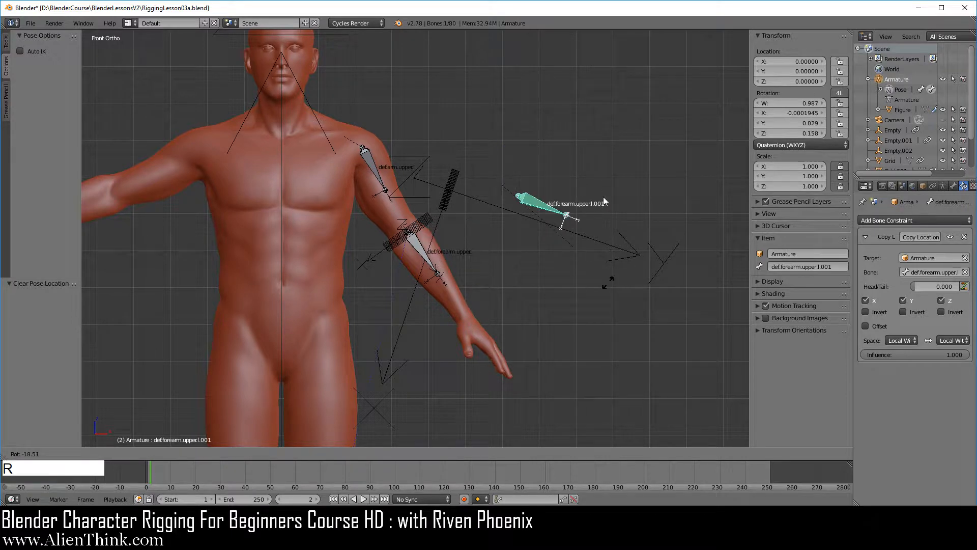
right_click(575, 233)
scroll(538, 265, "up", 3)
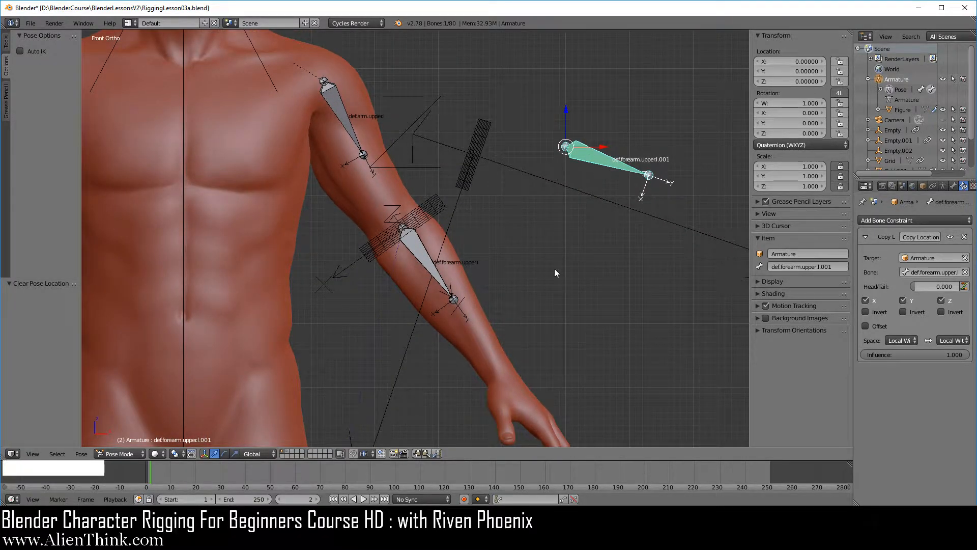
scroll(554, 267, "down", 3)
Step: Duplicate the large Arrows empty at the world origin and place the copy beside the upper-arm grid at about X 0.492, Z 1.455
middle_click_drag(554, 267, 403, 201, "shift")
right_click(471, 289)
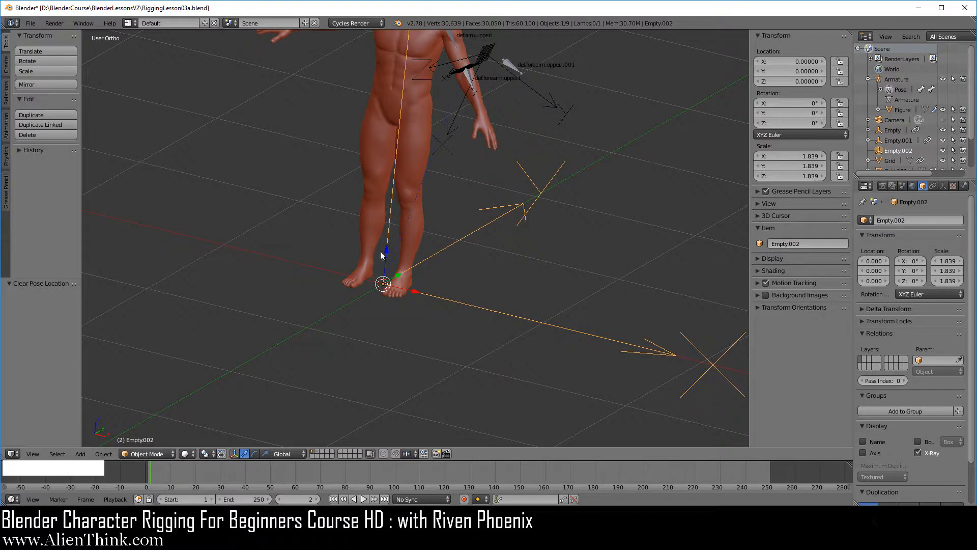
key("KP_1")
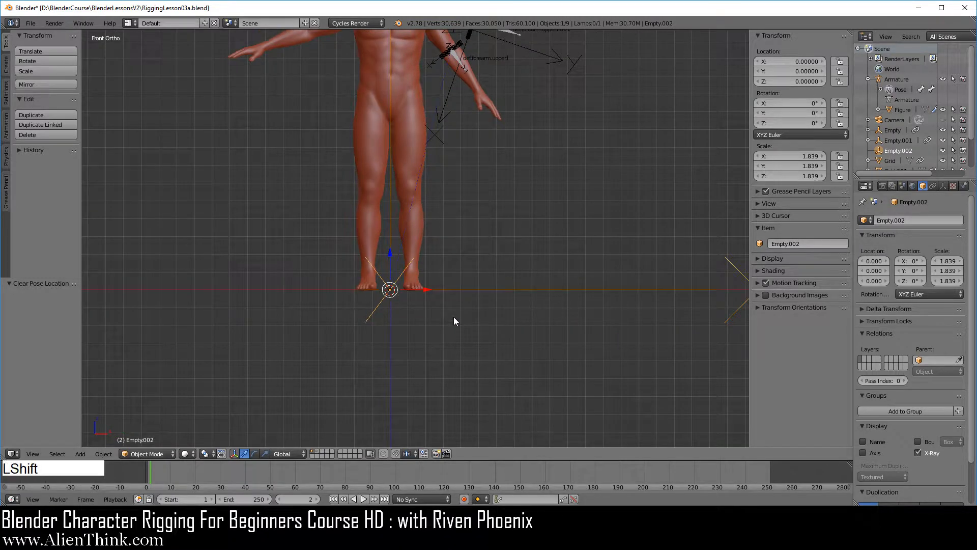
key("shift+d")
left_click(616, 149)
middle_click_drag(616, 148, 572, 339, "shift")
scroll(432, 362, "up", 4)
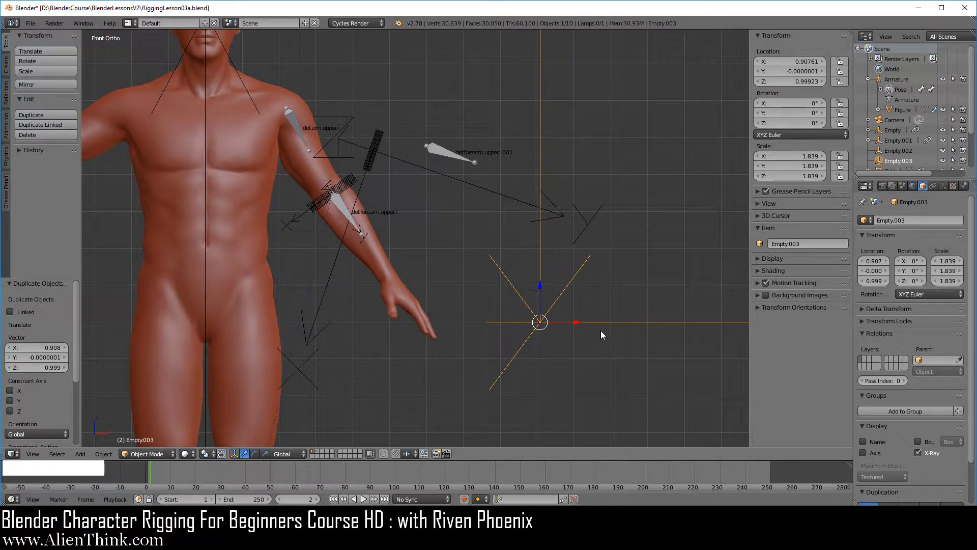
key("g")
left_click(444, 197)
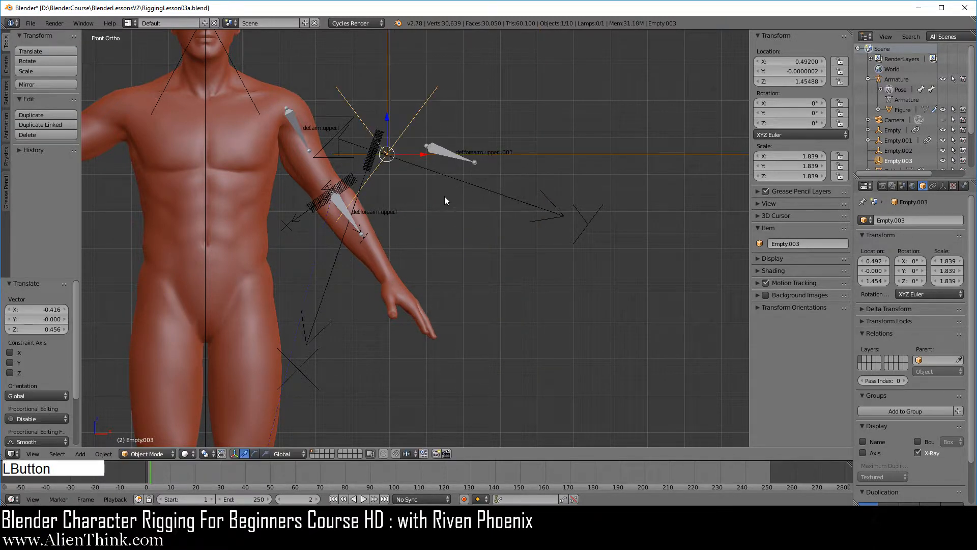
Step: Move the duplicated empty onto the upper-arm grid's centre from front and right views, at about X 0.454, Y 0.054, Z 1.458
scroll(448, 212, "up", 2)
middle_click_drag(415, 152, 549, 333, "shift")
scroll(538, 312, "up", 5)
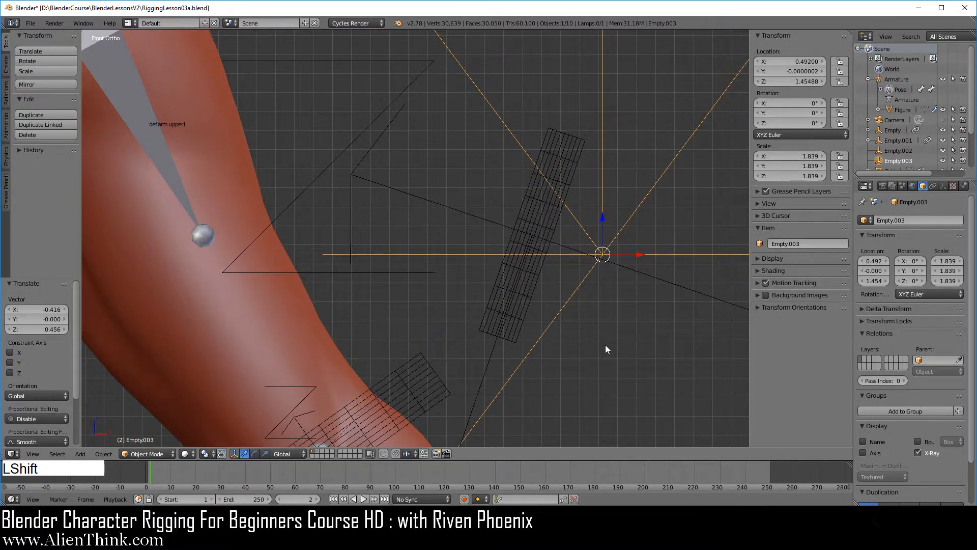
middle_click_drag(632, 319, 525, 319, "shift")
key("g")
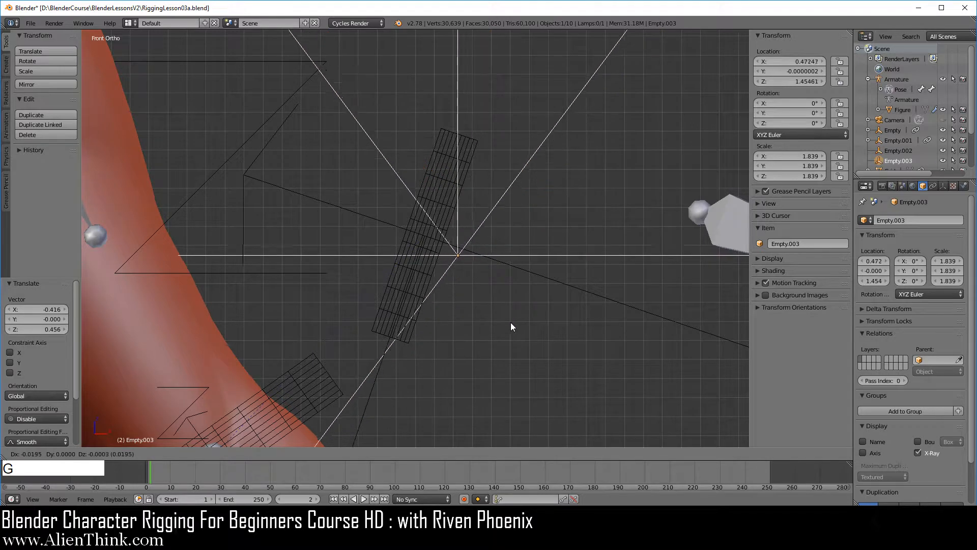
left_click(478, 318)
key("KP_3")
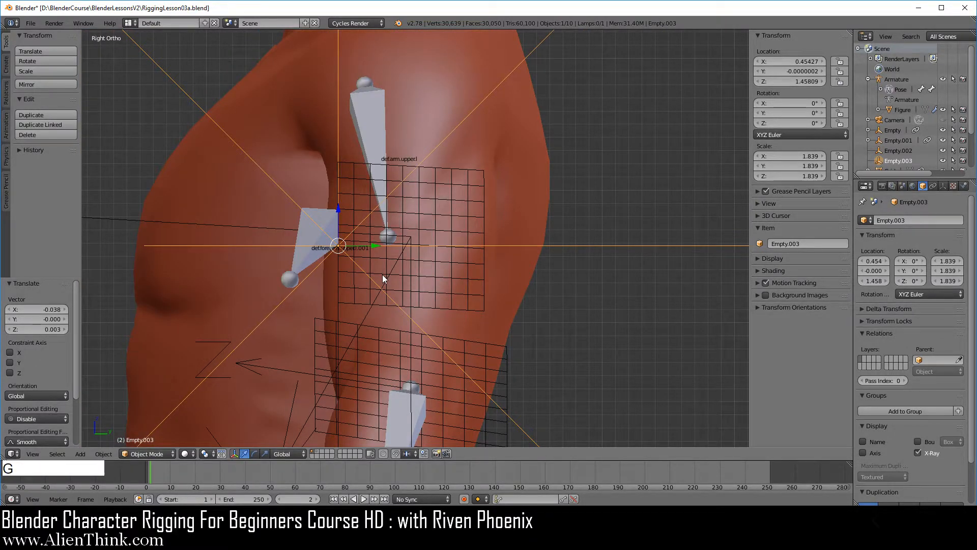
key("g")
left_click(453, 274)
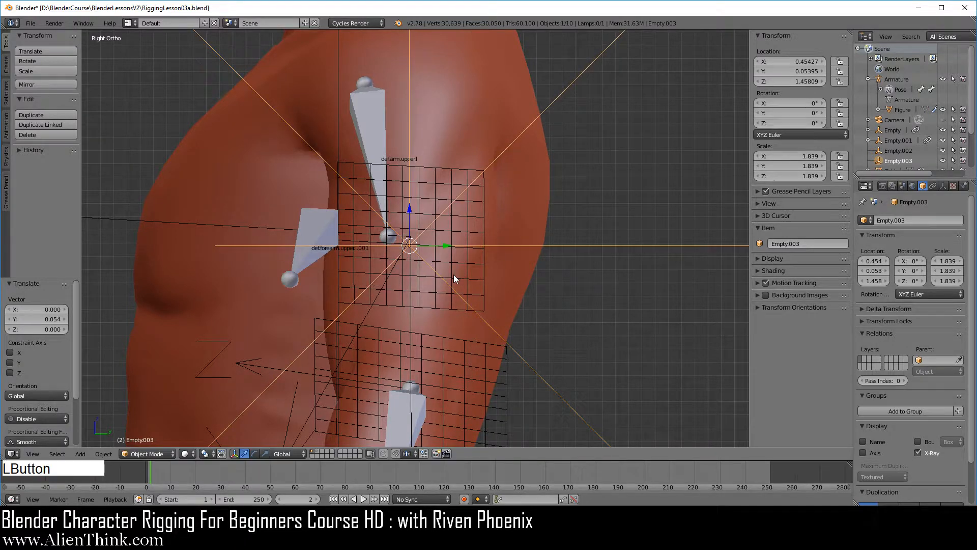
Step: Nudge the duplicated empty in the front view to about X 0.460, Z 1.464 to refine its alignment with the grid's centre
key("KP_1")
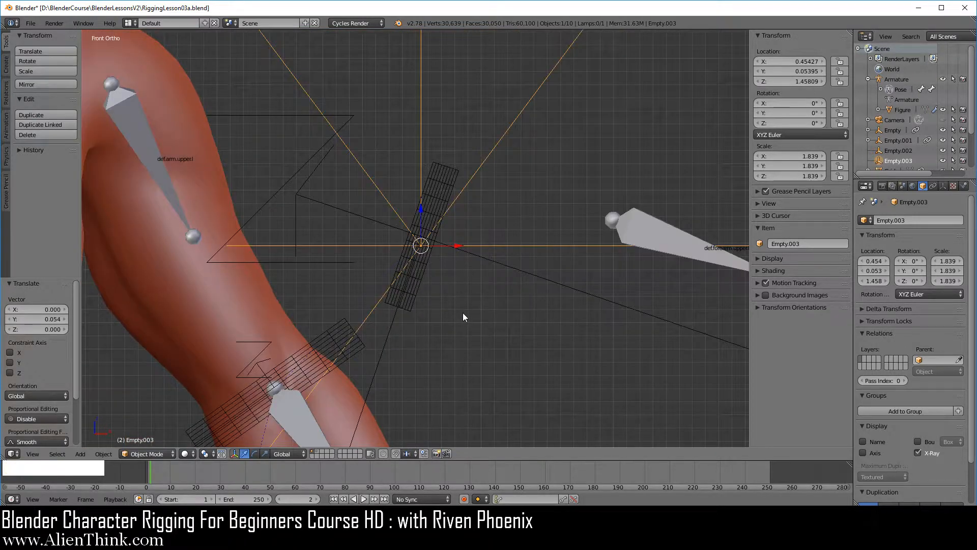
key("g")
left_click(477, 305)
scroll(477, 308, "down", 7)
scroll(477, 313, "up", 1)
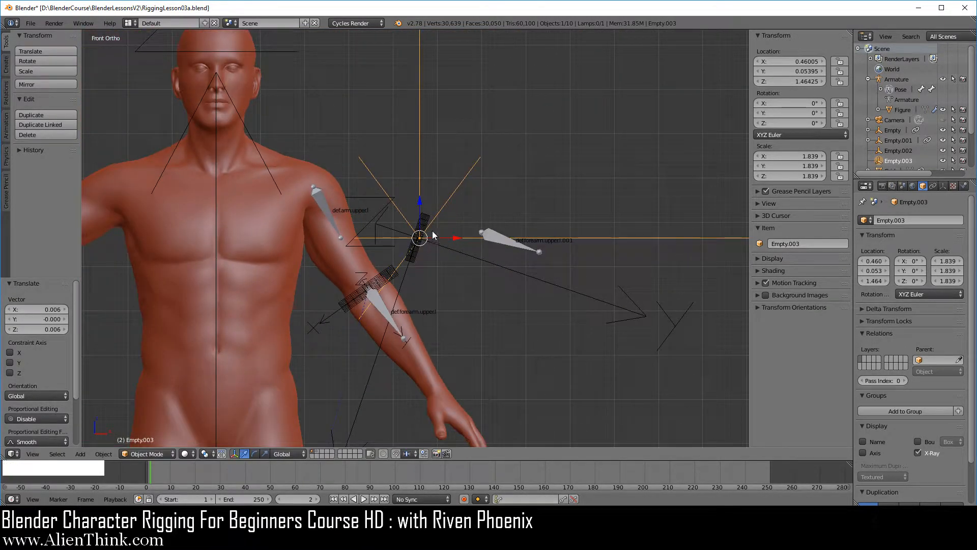
Step: Examine the two forearm bones against the grid-aligned Arrows empty and the duplicated world-aligned empty, selecting each in turn
right_click(511, 244)
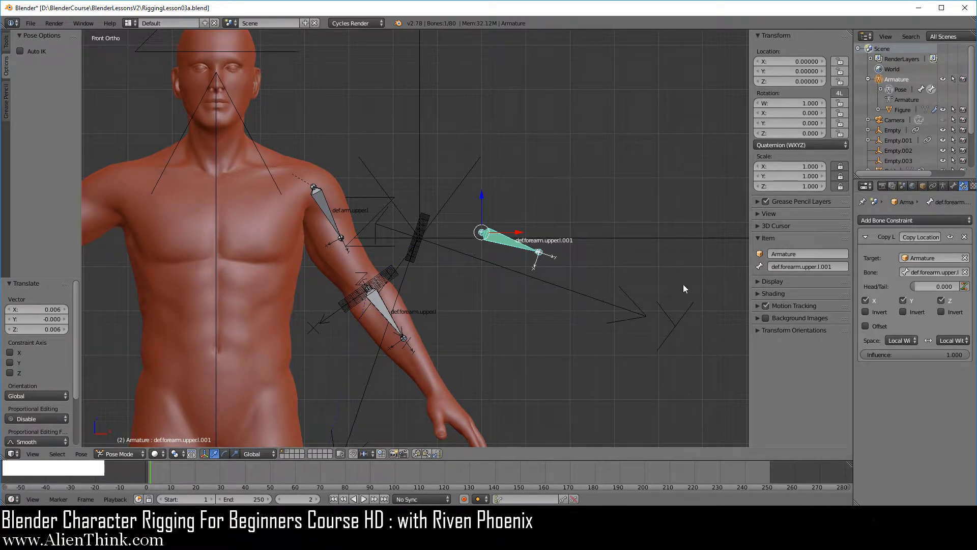
right_click(385, 311)
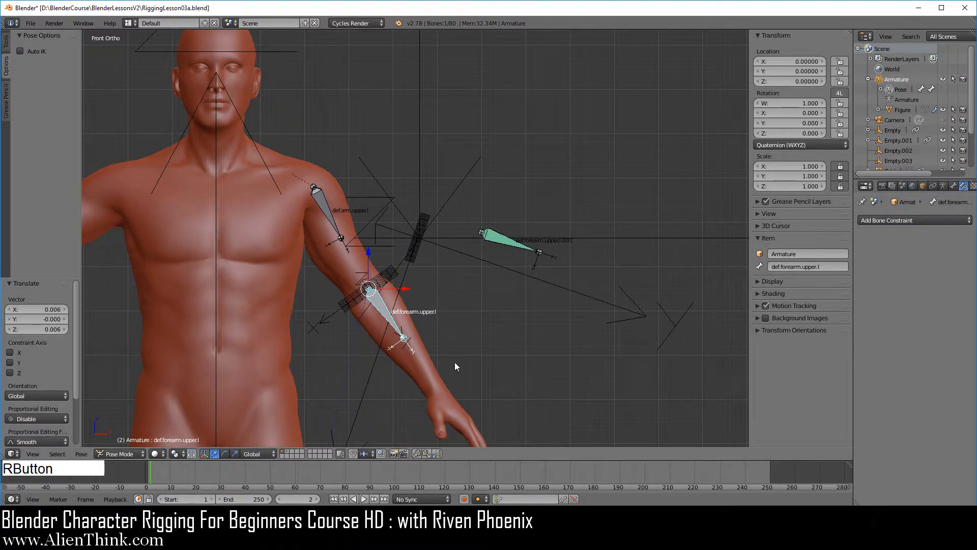
middle_click_drag(454, 363, 389, 200)
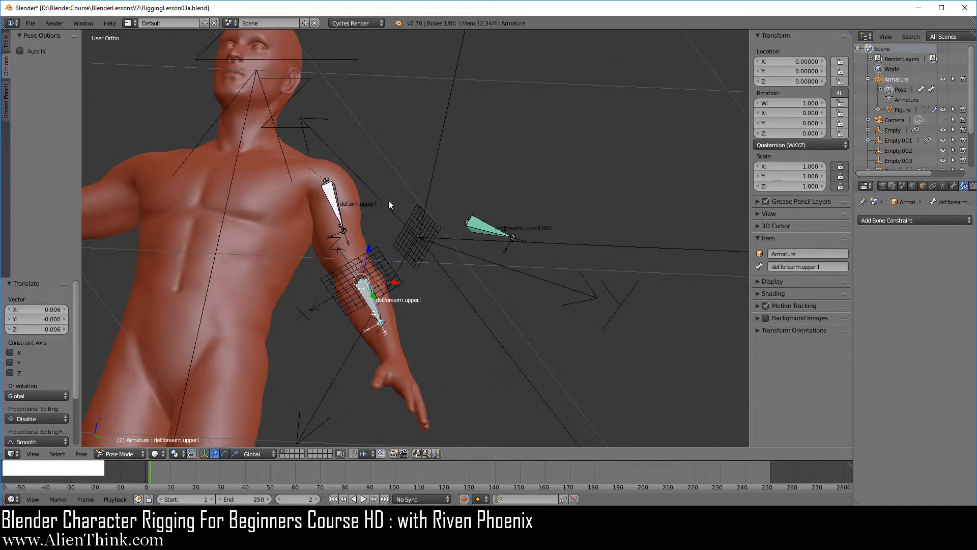
right_click(371, 185)
middle_click_drag(378, 264, 441, 320)
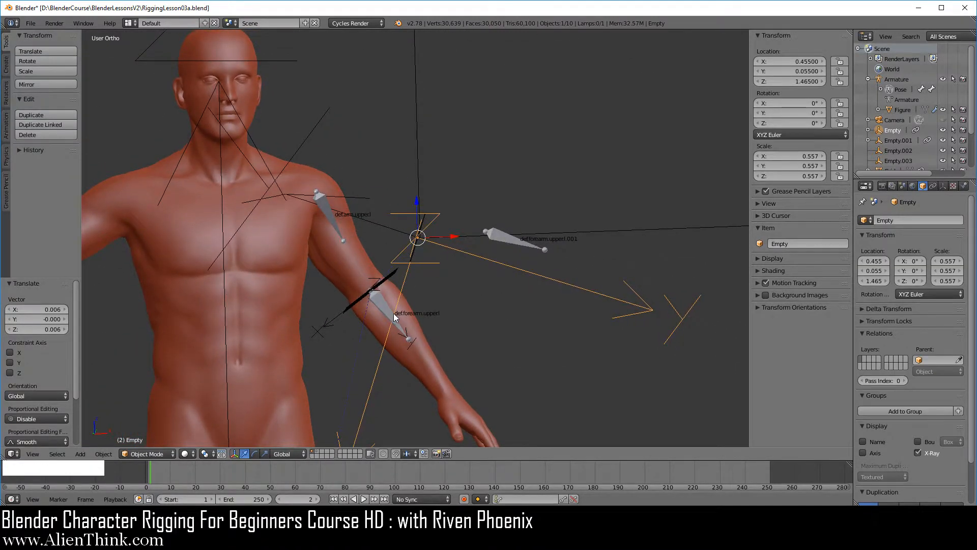
right_click(572, 231)
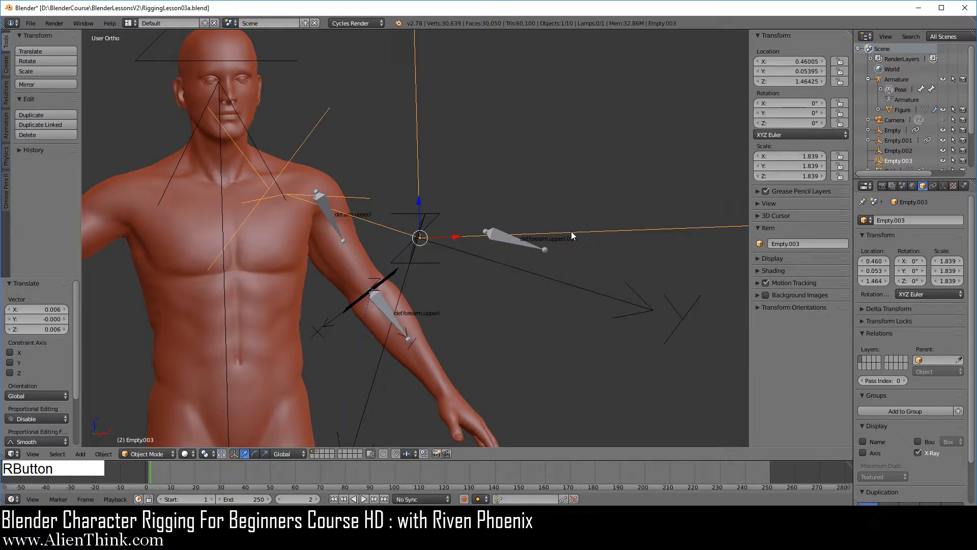
Step: Examine the world-aligned empty beside the upper-arm grid and the forearm bones, looking from above and from the front
middle_click_drag(465, 299, 421, 340)
scroll(420, 337, "down", 4)
middle_click_drag(420, 265, 413, 377)
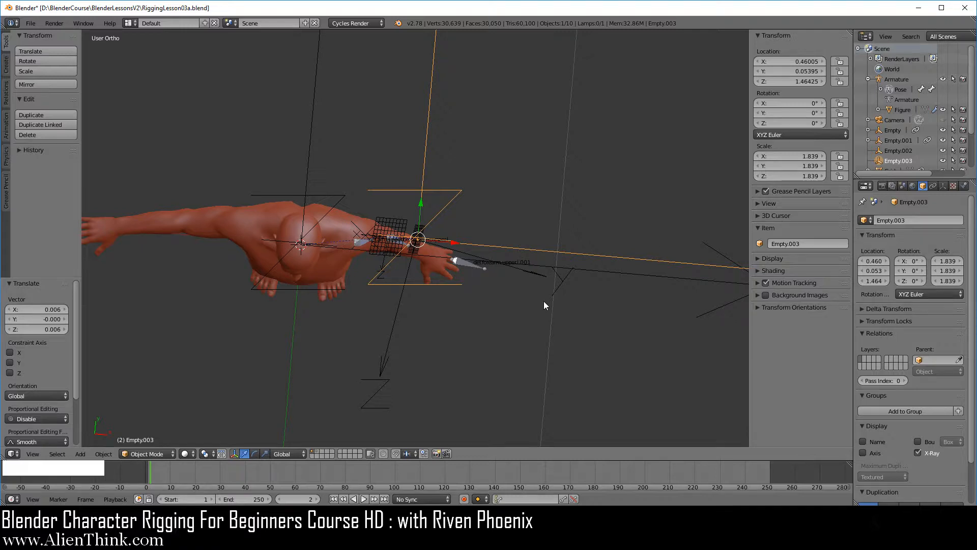
key("KP_1")
scroll(510, 275, "down", 2)
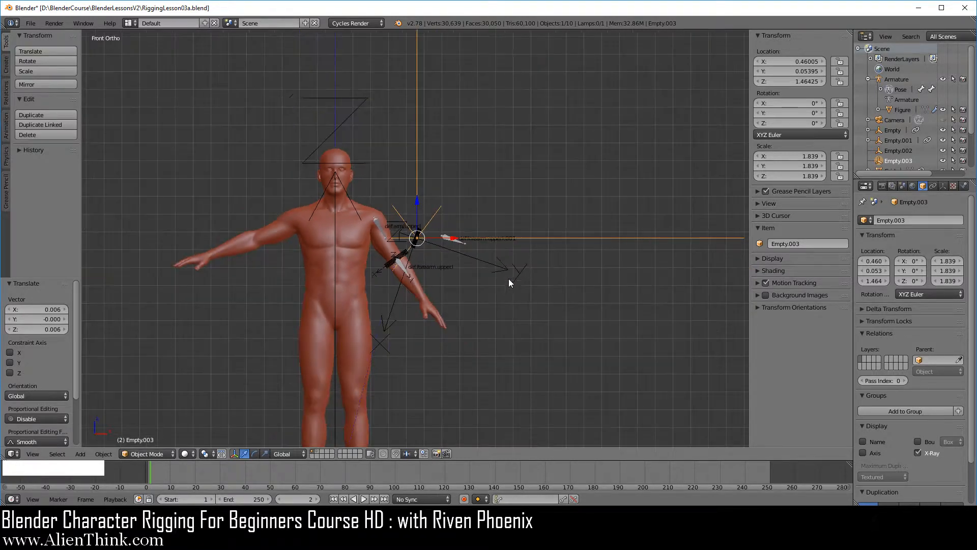
mouse_move(509, 279)
middle_mouse_down("shift")
mouse_move(503, 240)
mouse_move(496, 267)
middle_mouse_up("shift")
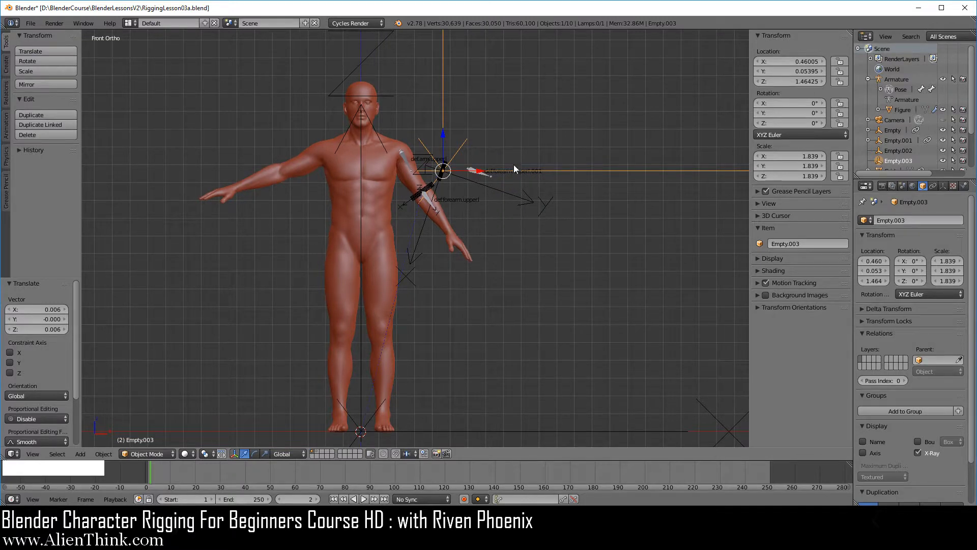
scroll(486, 253, "up", 4)
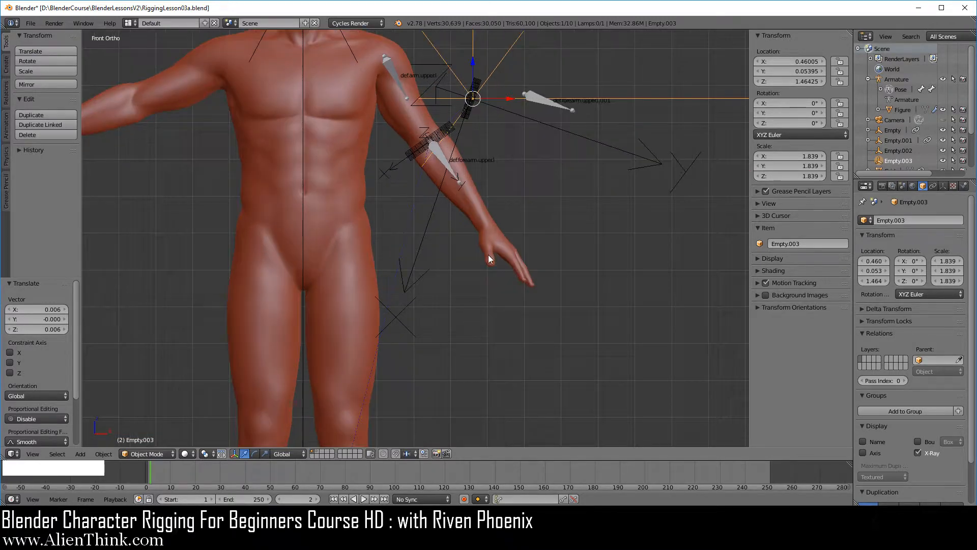
middle_click_drag(524, 203, 518, 254, "shift")
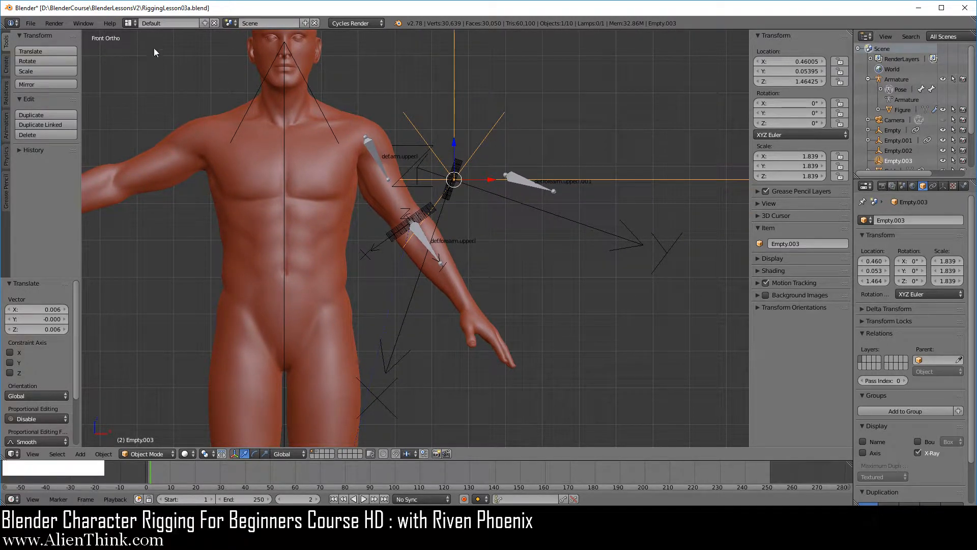
Step: Reopen RiggingLesson03a.blend from the recent files, discarding the unsaved changes
left_click(32, 23)
mouse_move(59, 56)
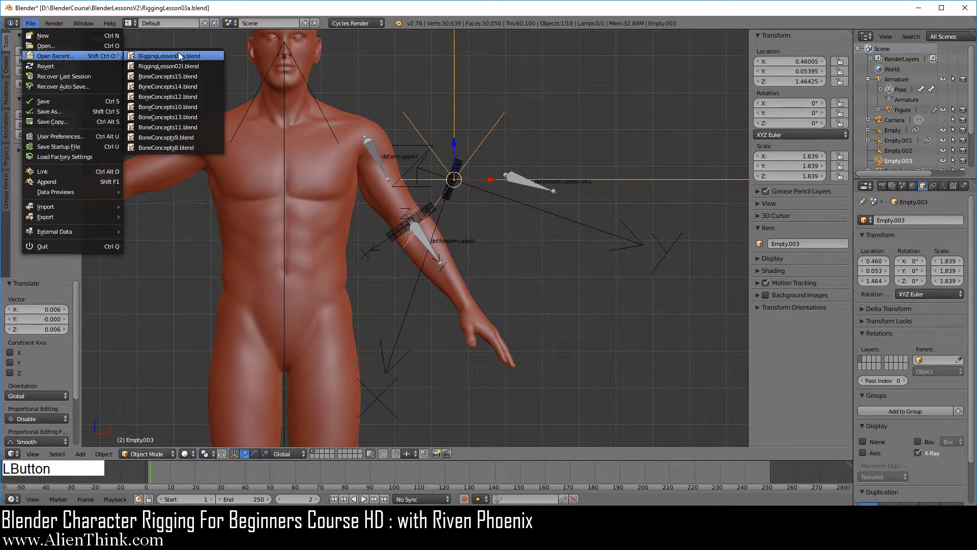
left_click(177, 56)
key("1")
middle_click_drag(555, 221, 528, 230, "shift")
Step: Set both the owner and target space of the duplicated forearm bone's Copy Location constraint to Local Space
left_click(955, 341)
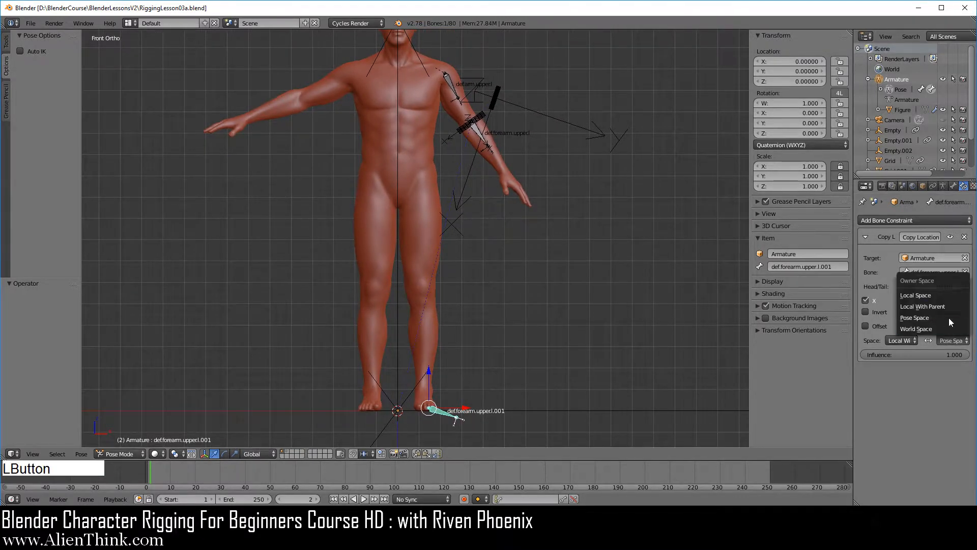
left_click(949, 295)
left_click(902, 340)
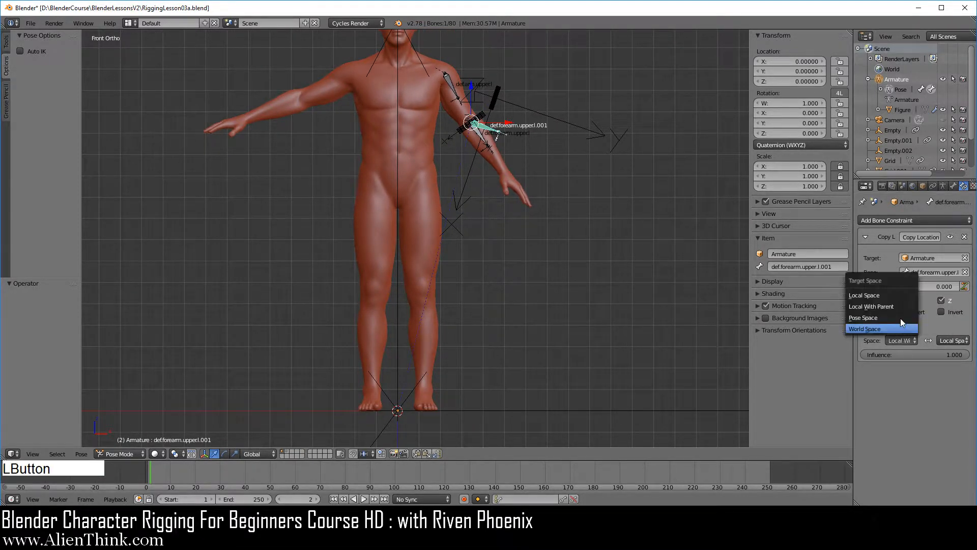
left_click(890, 295)
scroll(497, 317, "up", 4)
middle_click_drag(497, 317, 491, 328, "shift")
scroll(491, 328, "up", 2)
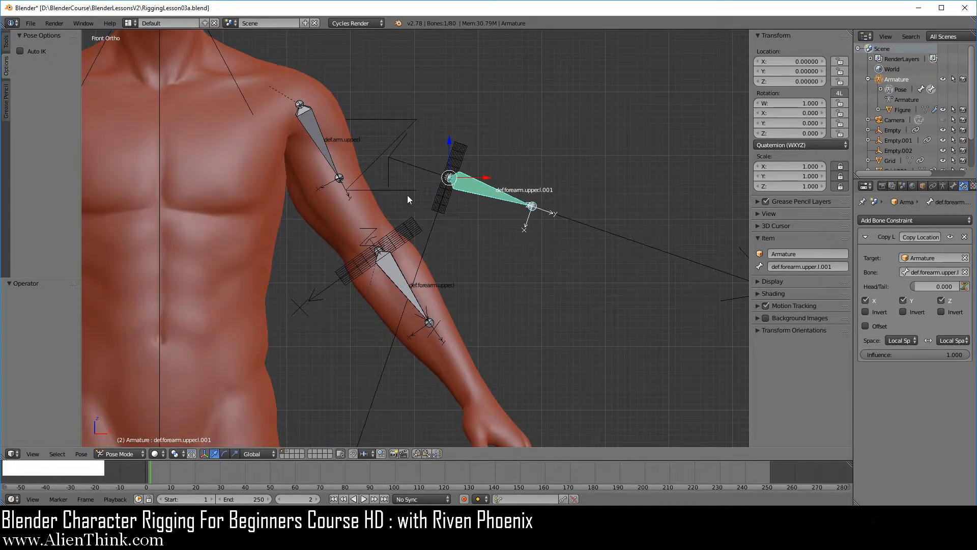
middle_click_drag(475, 197, 454, 286)
key("KP_1")
Step: Disable and collapse the duplicated forearm bone's Copy Location constraint
left_click(951, 237)
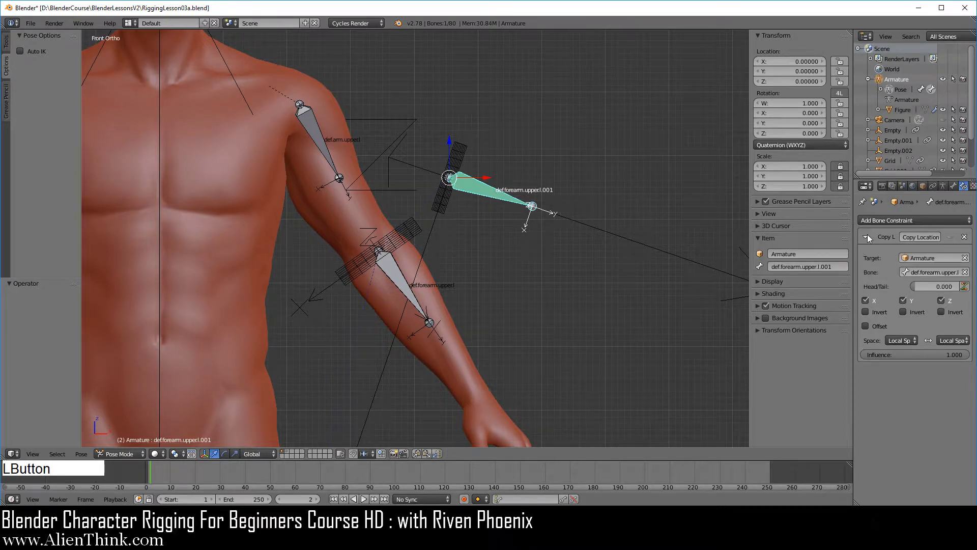
left_click(867, 237)
left_click(883, 220)
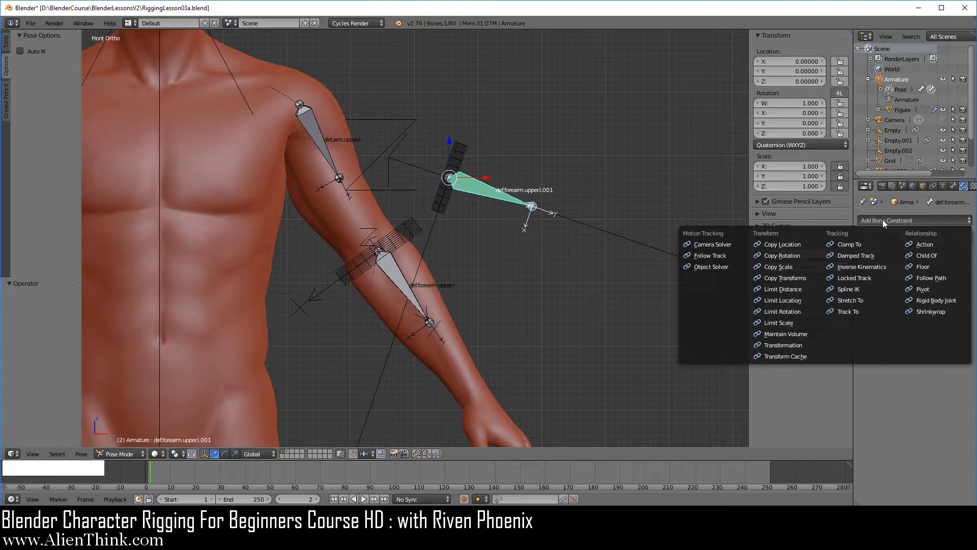
Step: Add a Copy Rotation constraint to the duplicated forearm bone, targeting the original forearm bone
right_click(402, 285)
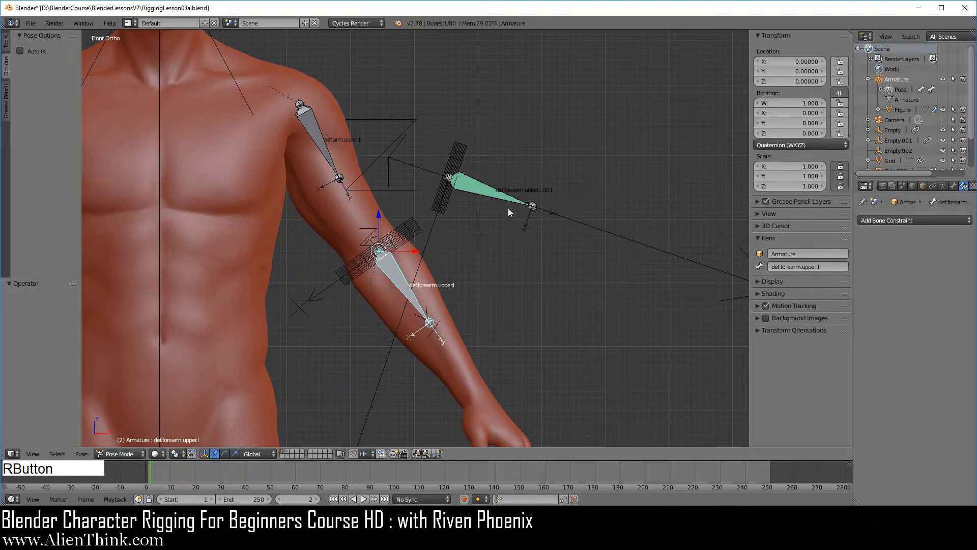
key("shift")
right_click(486, 194, "shift")
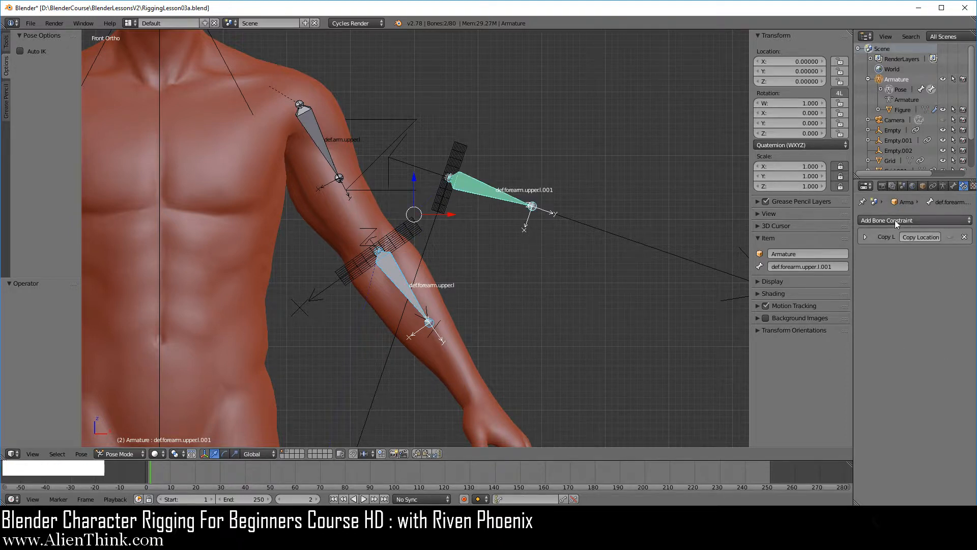
key("ctrl+shift+c")
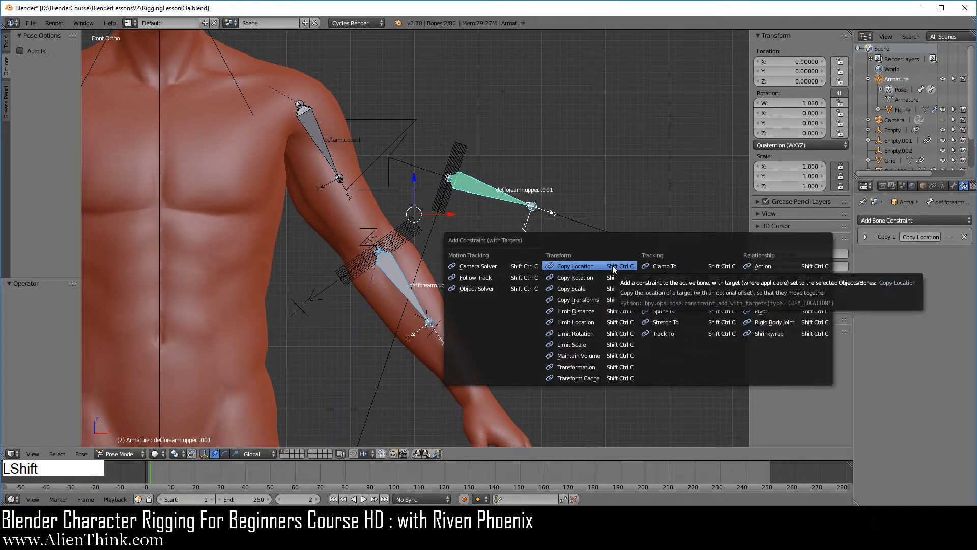
left_click(594, 277)
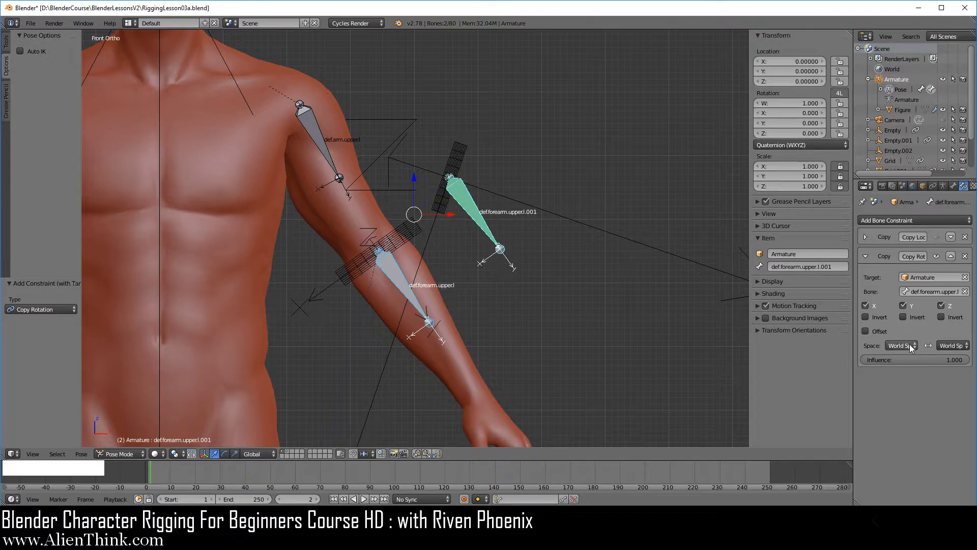
Step: Compare the orientation of the original and duplicated forearm bones, selecting each in turn
right_click(399, 283)
scroll(463, 329, "up", 3)
middle_click_drag(462, 329, 478, 293, "shift")
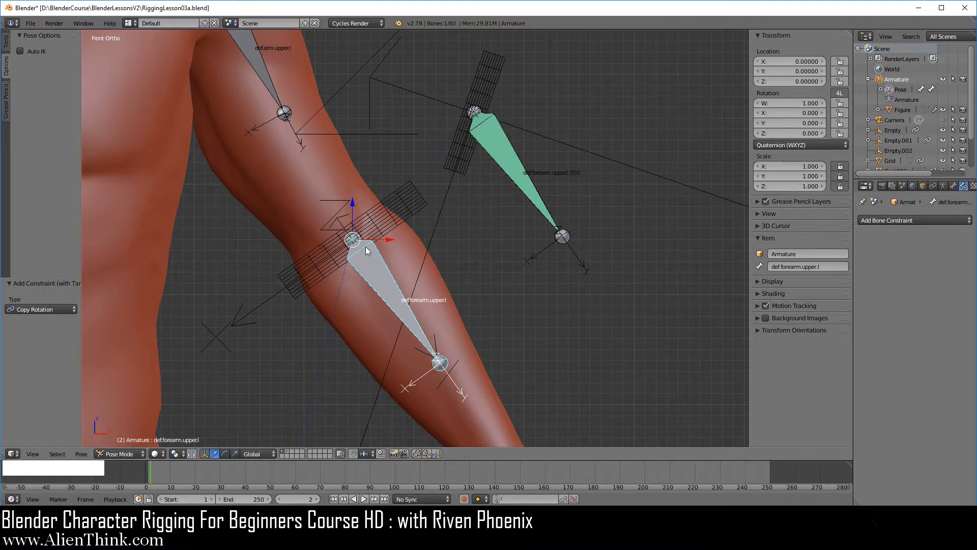
scroll(404, 294, "down", 2)
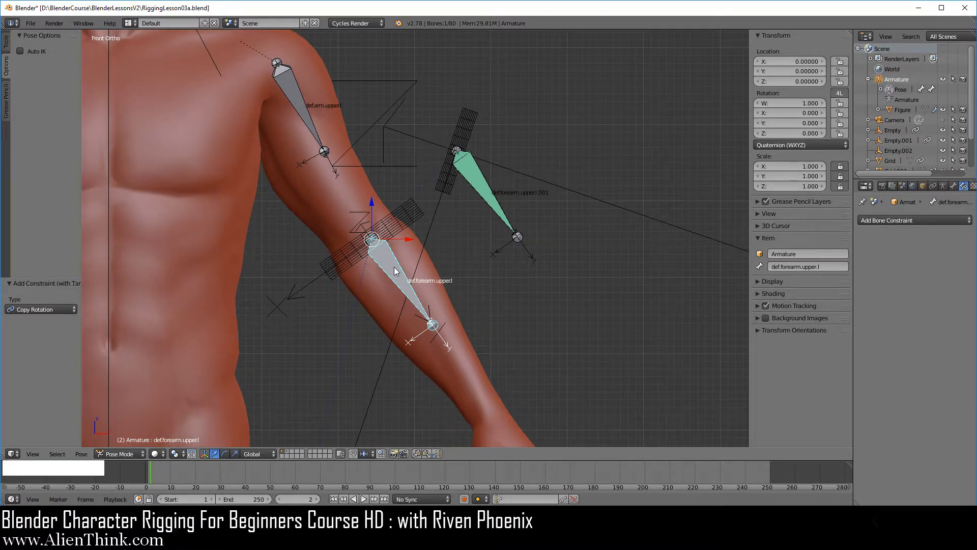
right_click(481, 188)
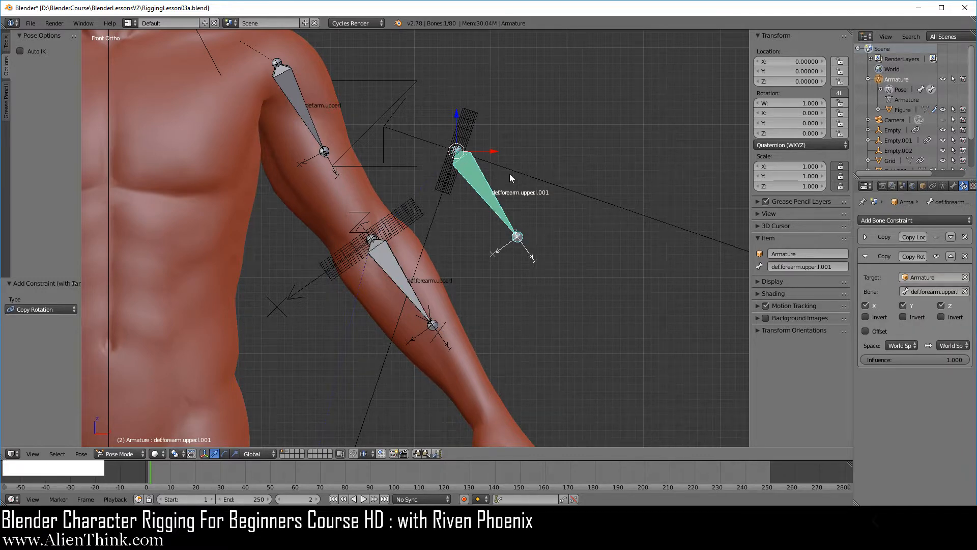
scroll(504, 300, "down", 5)
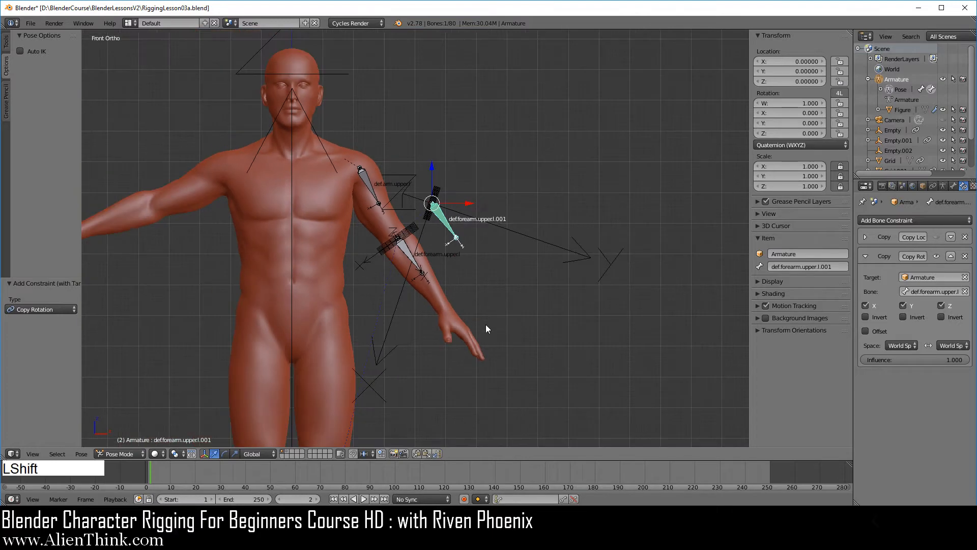
middle_click_drag(486, 325, 512, 206, "shift")
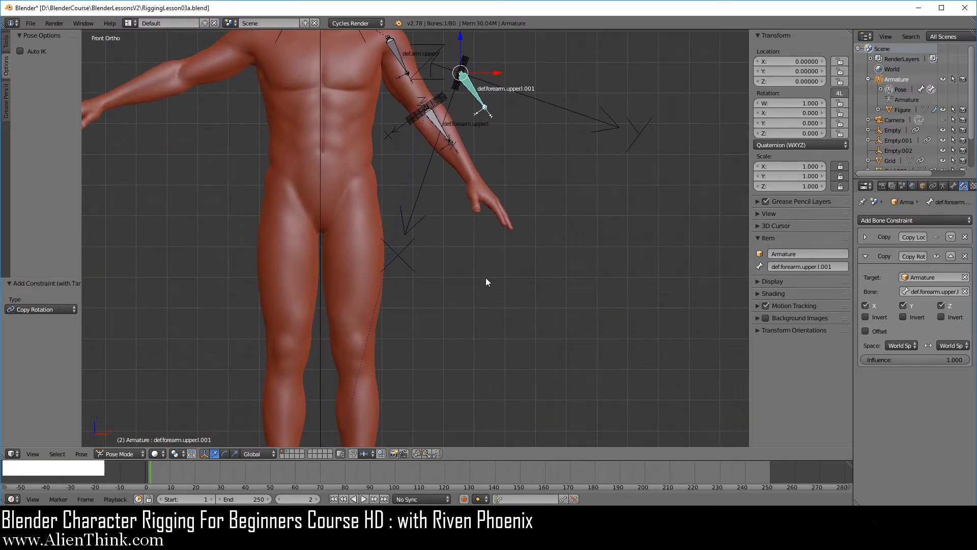
scroll(486, 277, "down", 2)
middle_click_drag(463, 335, 483, 289, "shift")
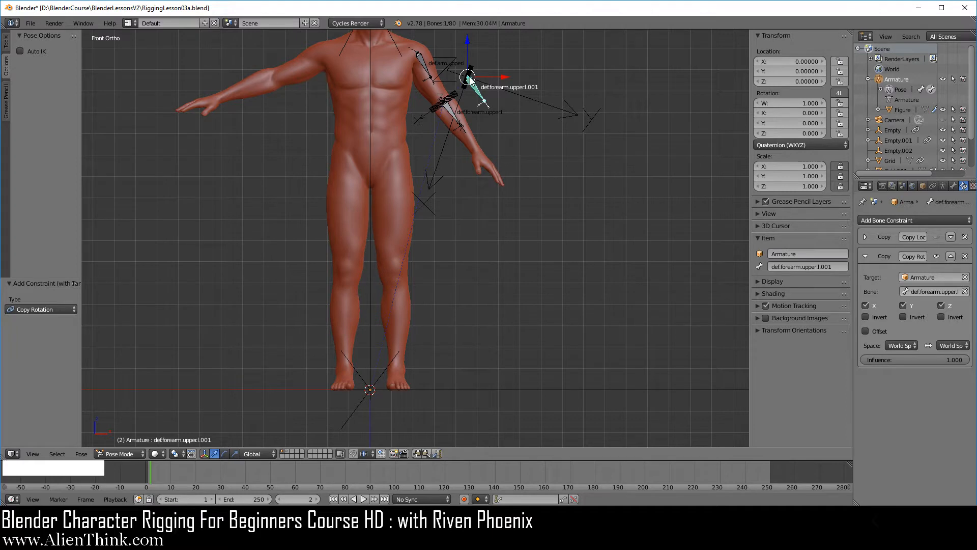
Step: Duplicate the large Arrows empty at the world origin, scale the copy to about 0.586 and place it at about X 0.312, Z 0.843
right_click(476, 386)
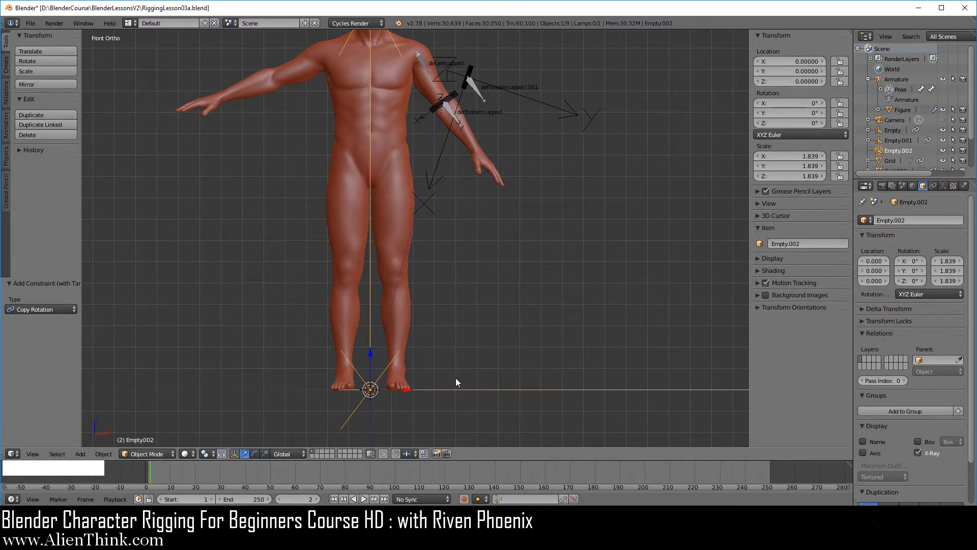
key("shift+d")
left_click(566, 245)
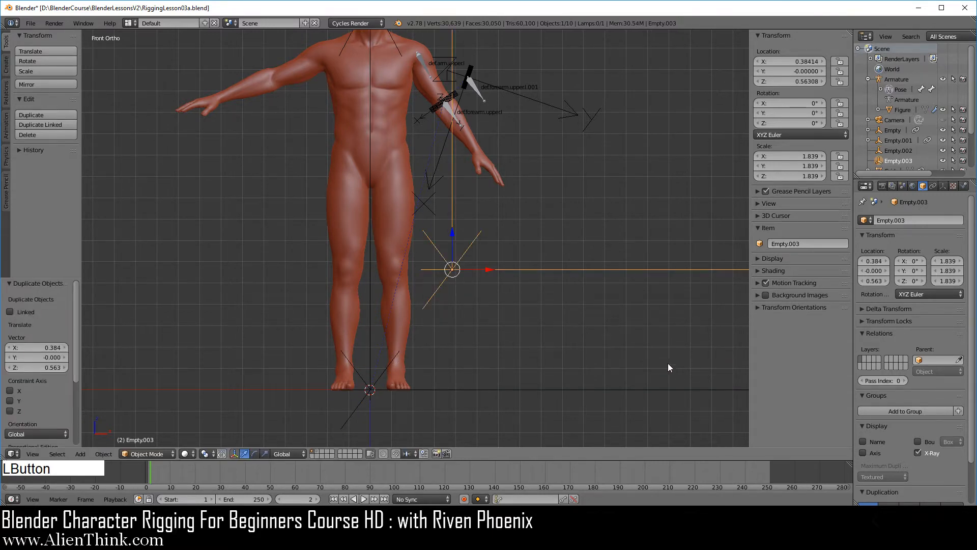
key("s")
left_click(527, 298)
middle_click_drag(526, 297, 470, 334, "shift")
scroll(462, 300, "up", 4)
key("g")
left_click(448, 275)
Step: Snap the 3D cursor to the original forearm bone and snap the scaled-down Arrows empty to the cursor
right_click(461, 220)
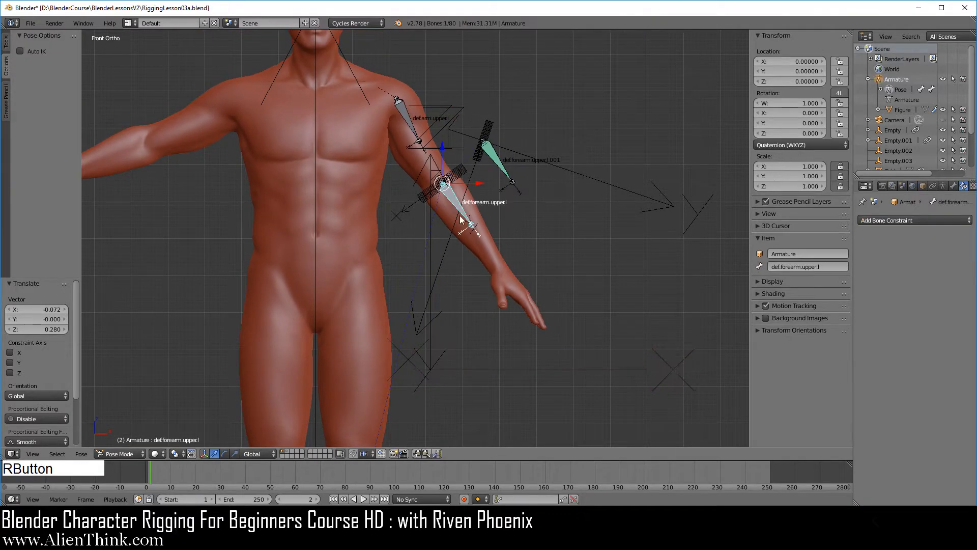
key("shift+s")
left_click(606, 239)
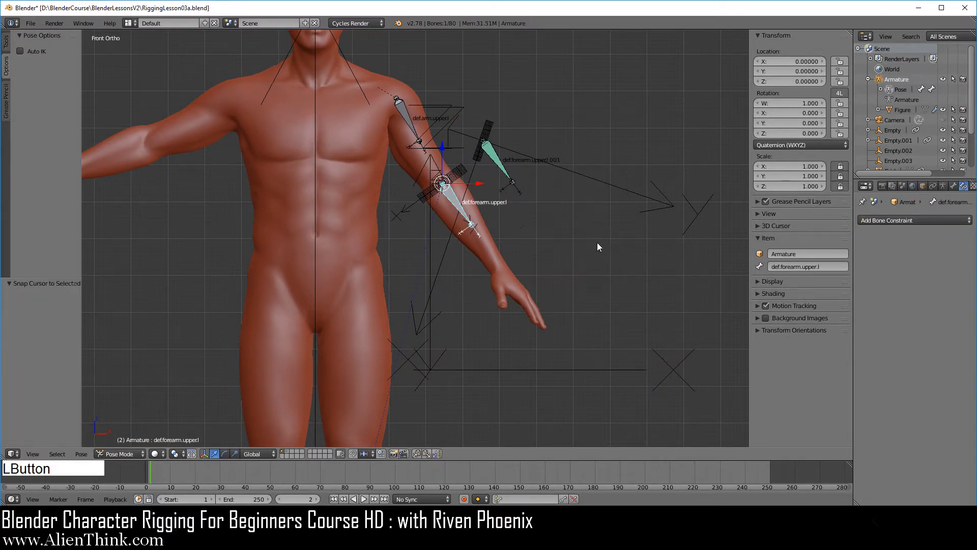
right_click(504, 369)
key("shift+s")
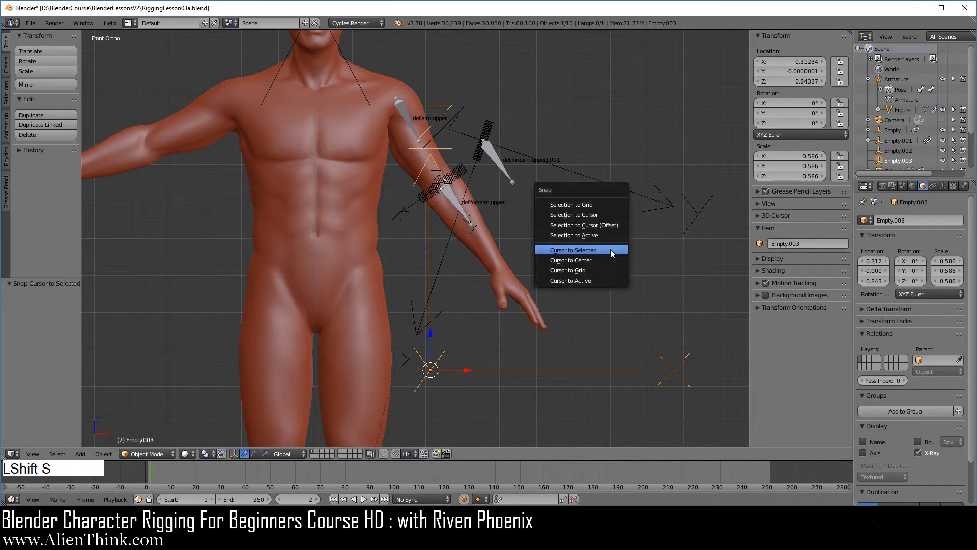
left_click(598, 216)
middle_click_drag(540, 224, 506, 301, "shift")
scroll(506, 300, "up", 5)
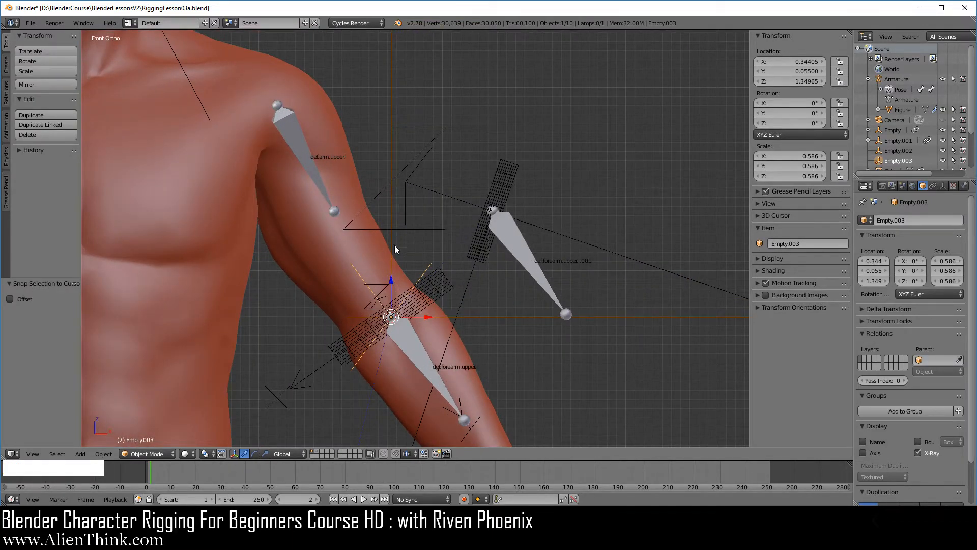
scroll(406, 308, "down", 3)
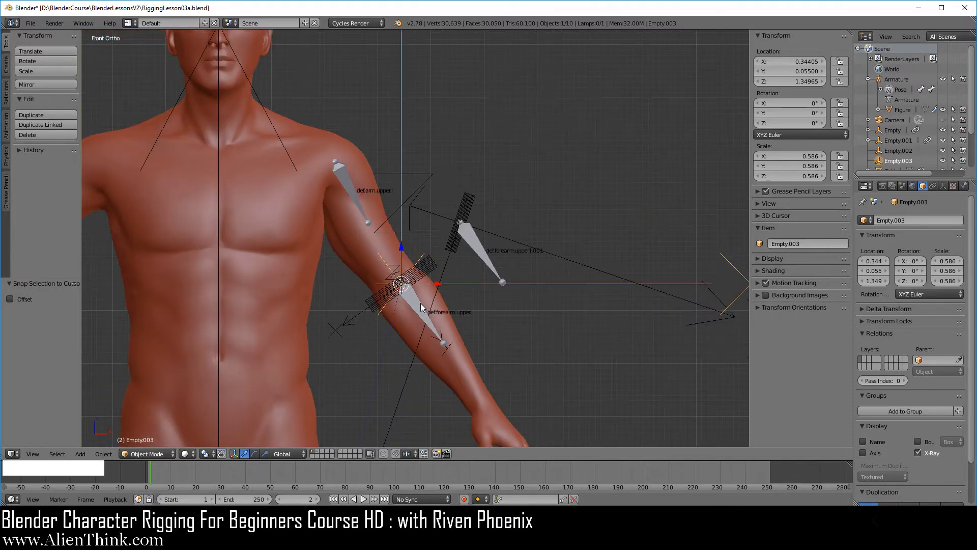
Step: Snap the 3D cursor to the duplicated forearm bone
right_click(485, 246)
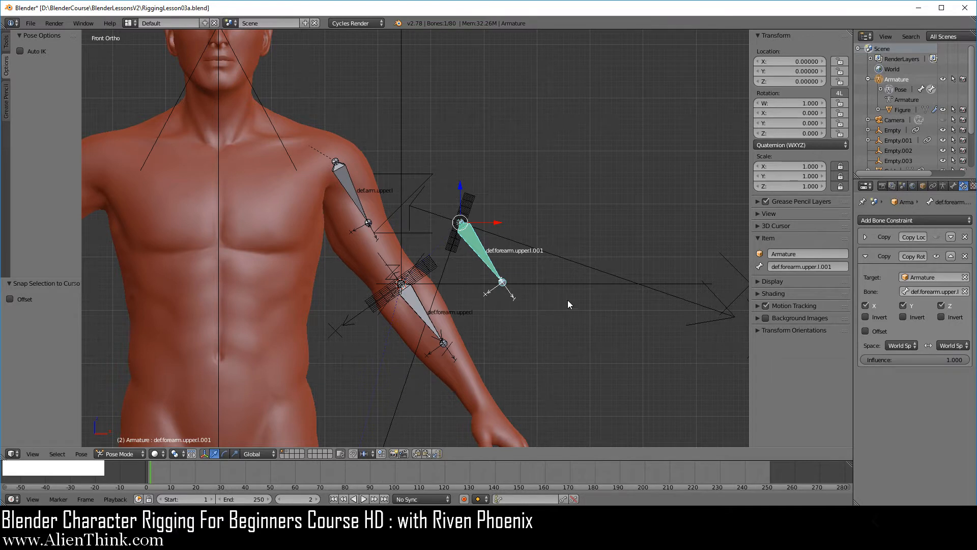
right_click(478, 247)
key("shift+s")
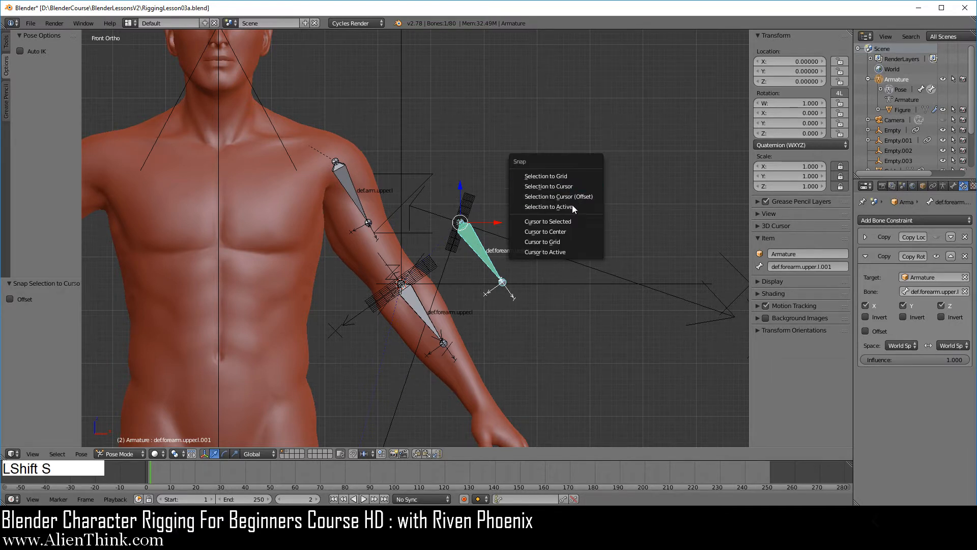
left_click(567, 220)
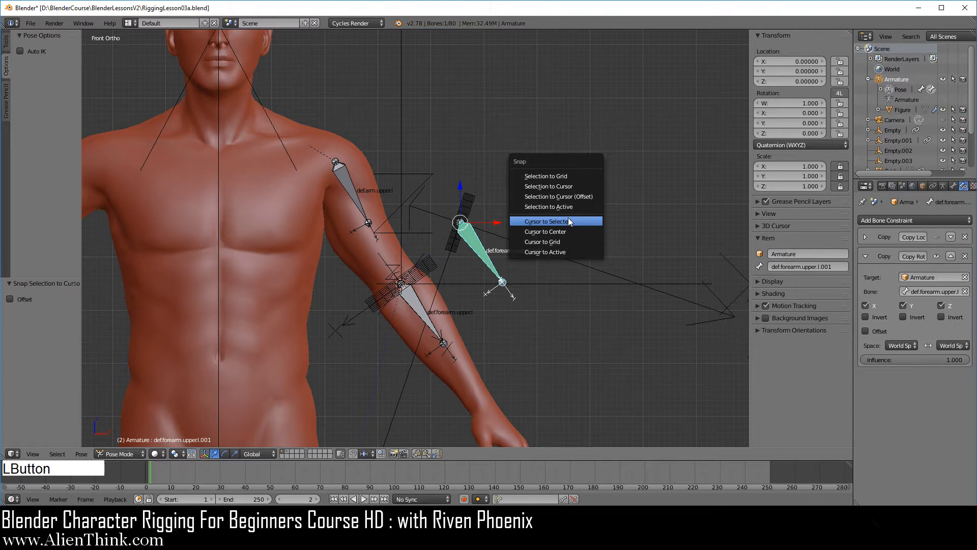
Step: Duplicate the world-aligned Arrows empty at the original forearm bone and snap the copy to the 3D cursor
right_click(487, 284)
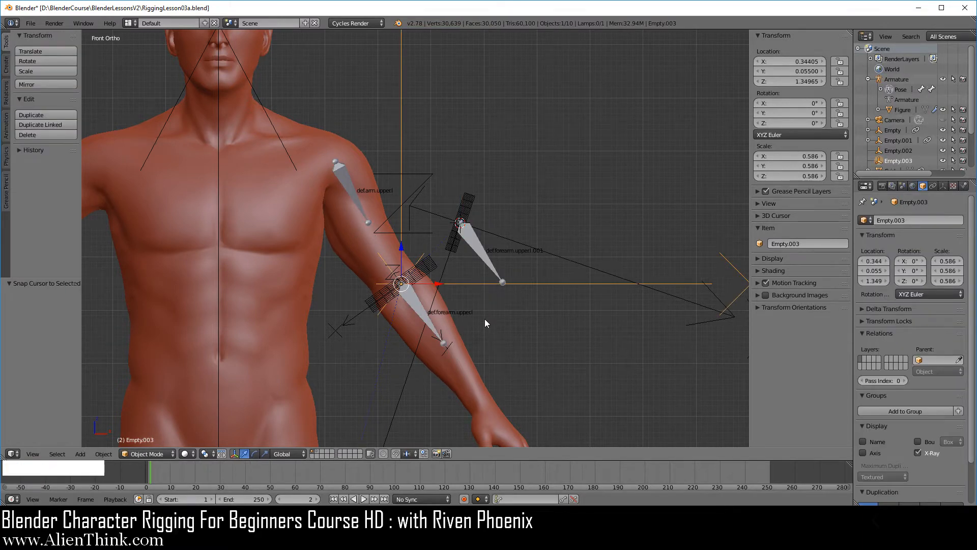
key("shift+d")
left_click(582, 280)
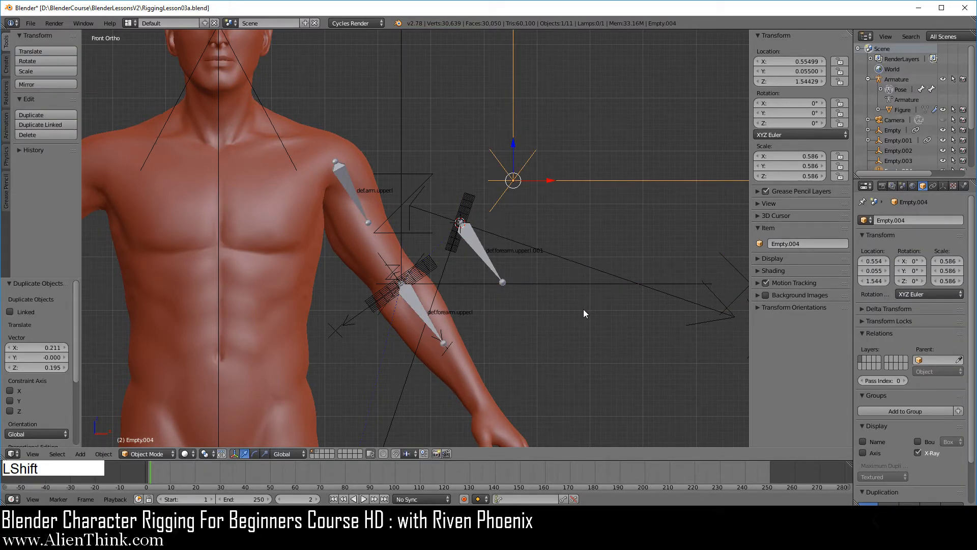
key("shift+s")
left_click(551, 271)
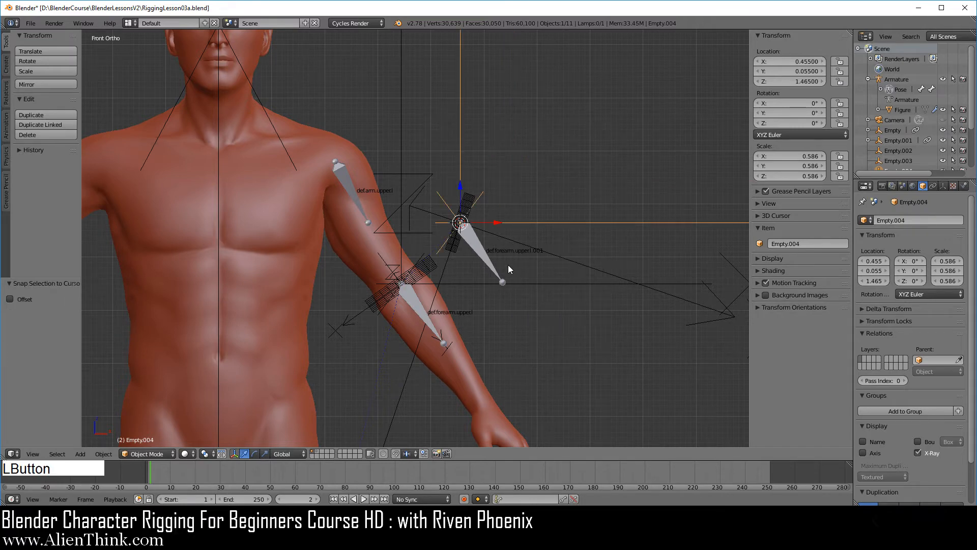
Step: Hide the larger Arrows empty, scaled 0.557, at the head of the duplicated forearm bone
middle_click_drag(461, 269, 545, 277)
right_click(551, 253)
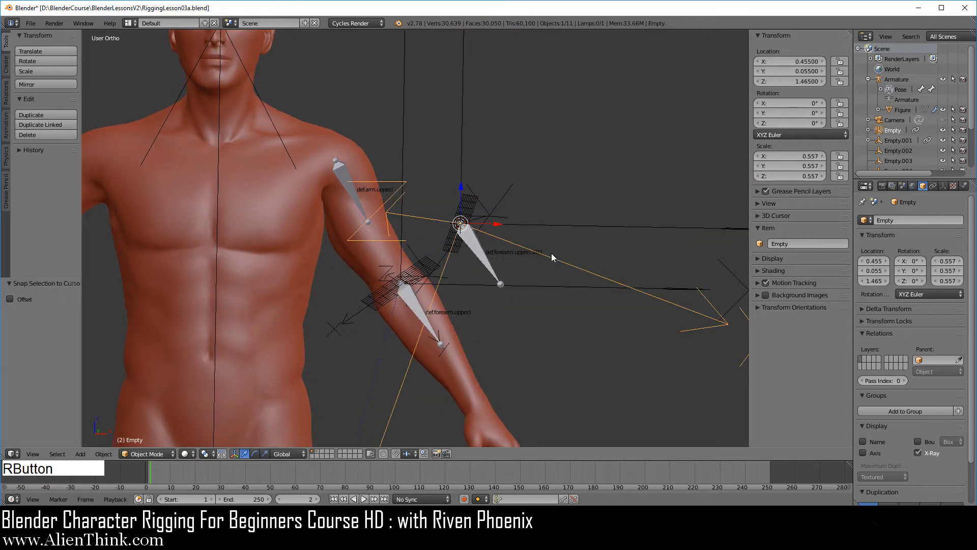
key("h")
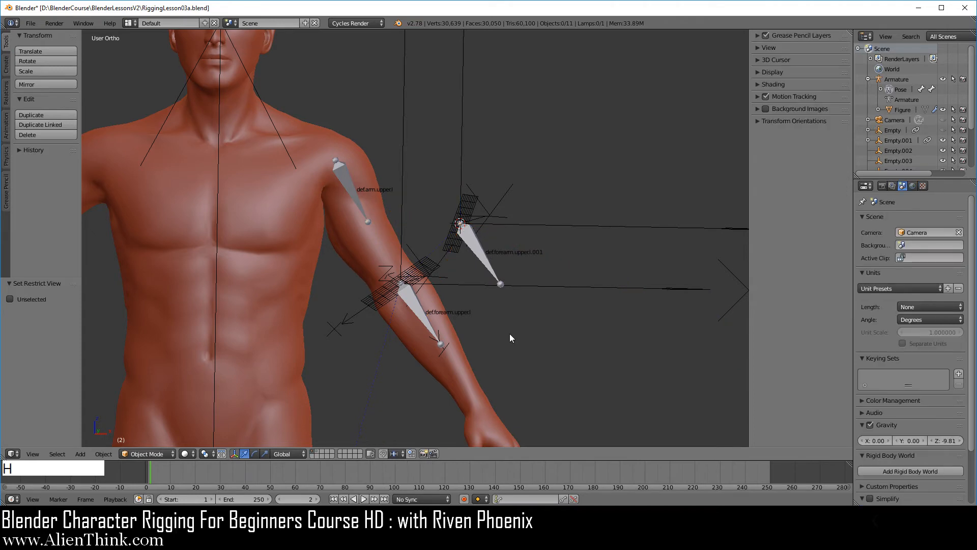
Step: Examine the world-aligned Arrows empties at the duplicated and original forearm bones, selecting each in turn to compare their axes with the grids
middle_click_drag(464, 317, 456, 278)
scroll(454, 274, "up", 3)
middle_click_drag(499, 315, 487, 186, "shift")
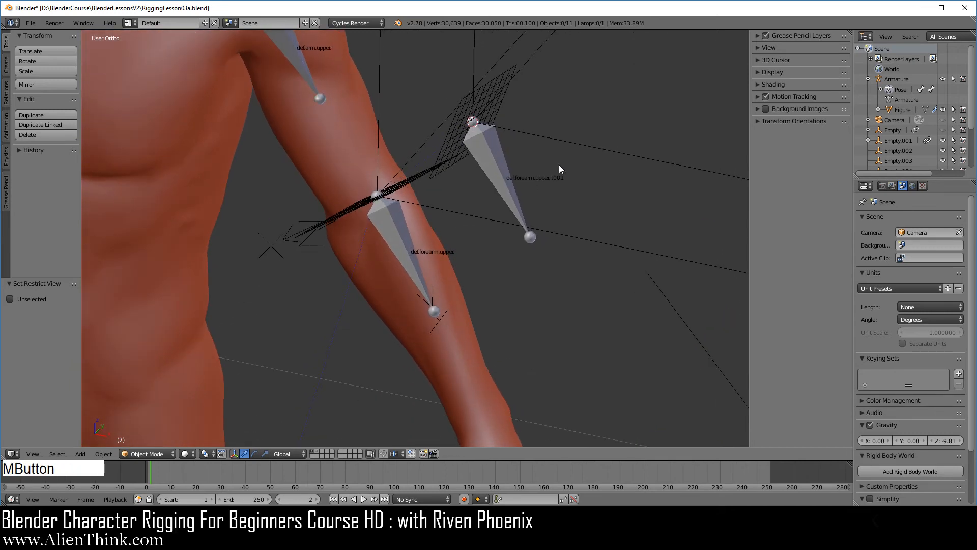
right_click(569, 145)
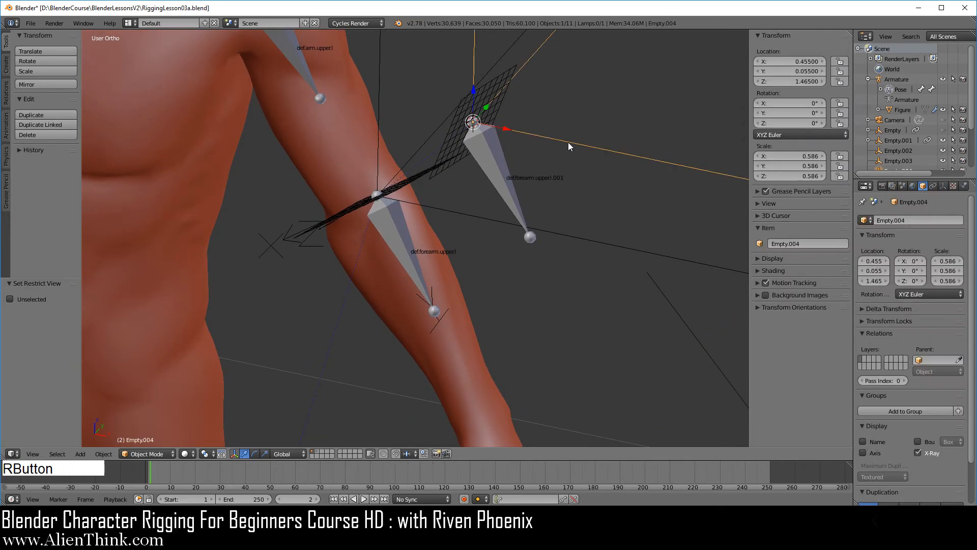
middle_click_drag(520, 190, 472, 123)
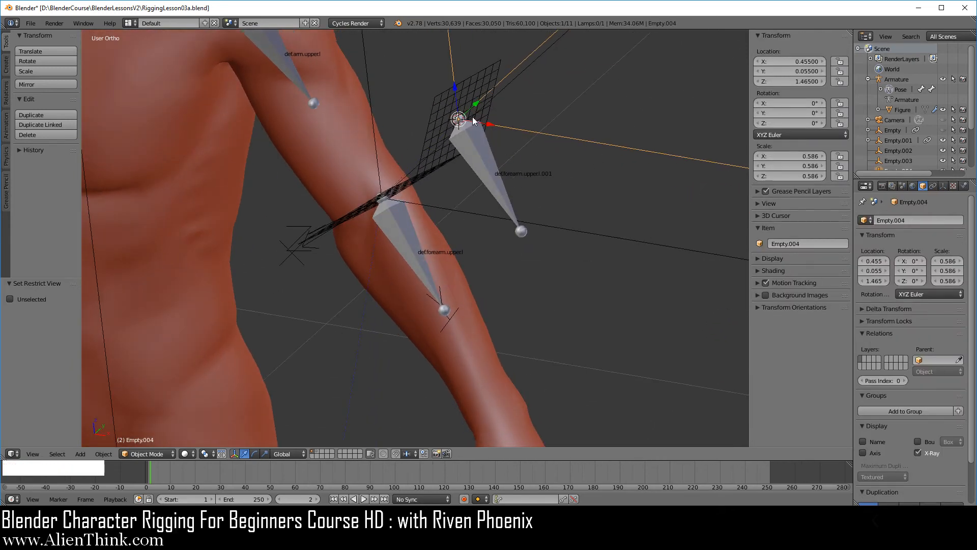
right_click(578, 230)
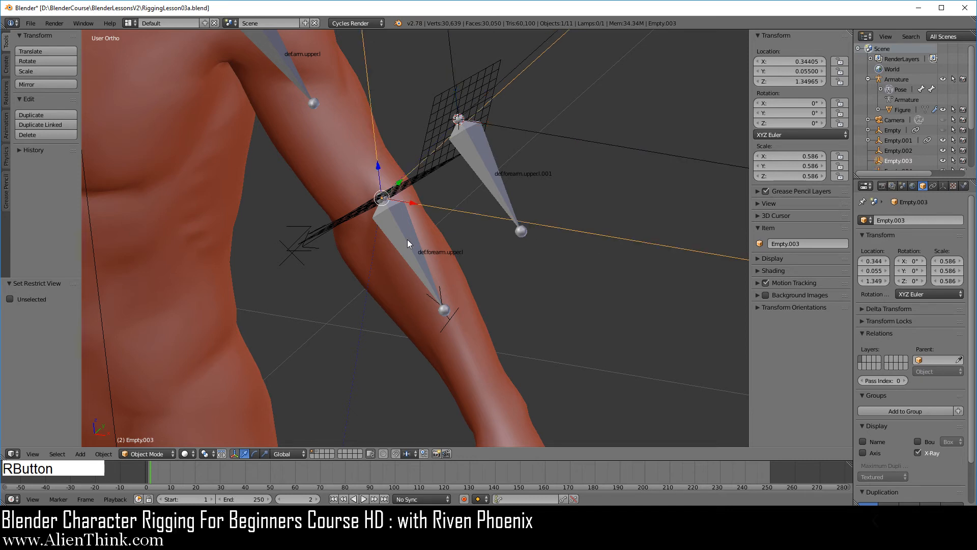
Step: Try a trackball rotation of the original forearm bone to test its effect on the duplicated bone
right_click(415, 261)
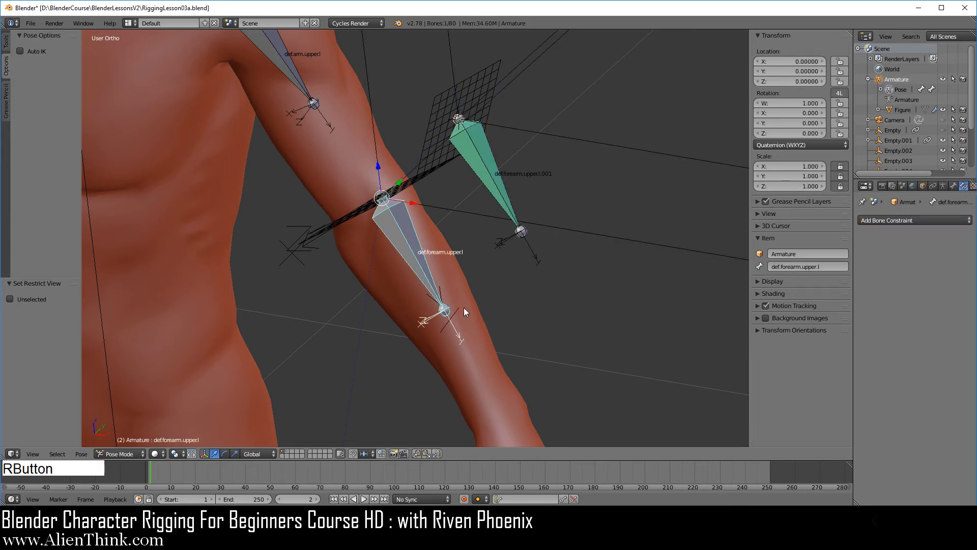
key("r")
key("r")
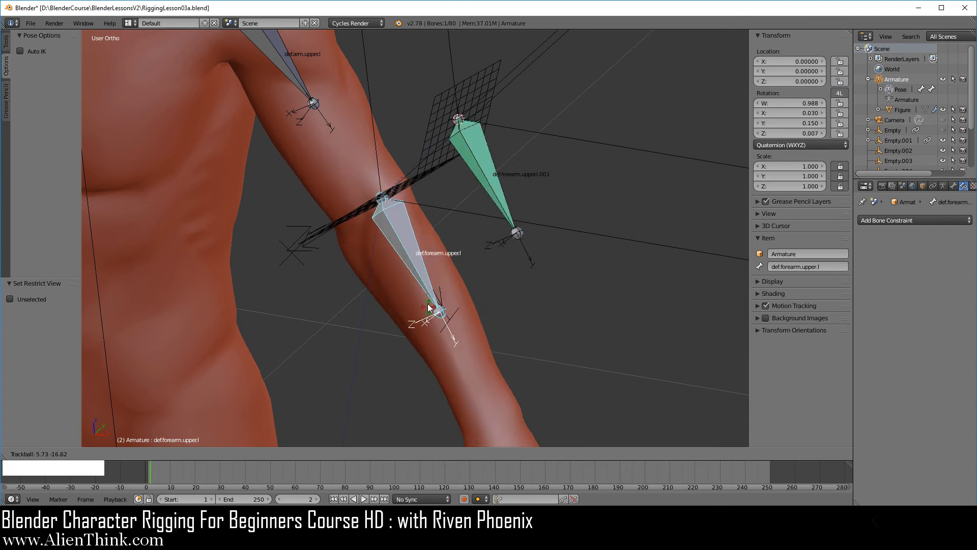
key("Escape")
Step: Show both forearm bones in front view and open the file commands
key("KP_1")
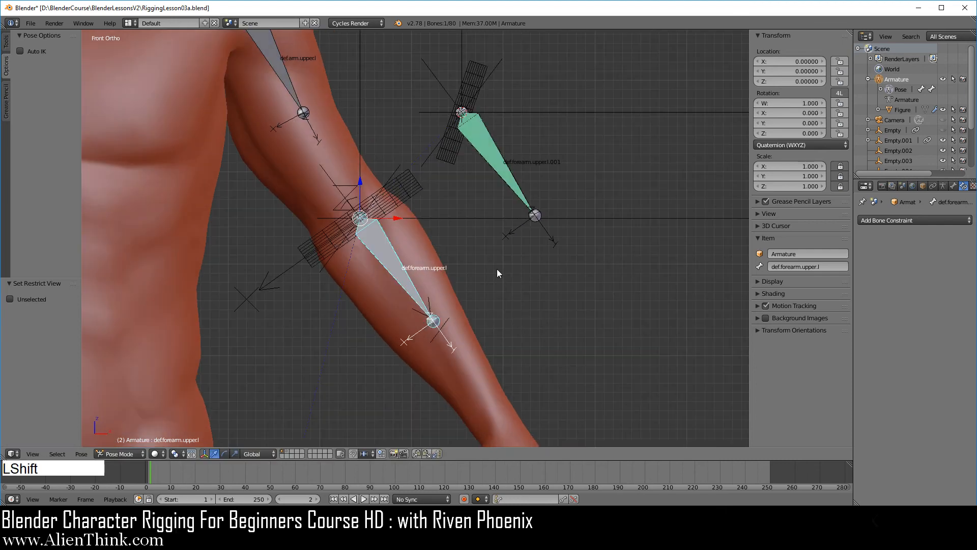
middle_click_drag(497, 269, 586, 329, "shift")
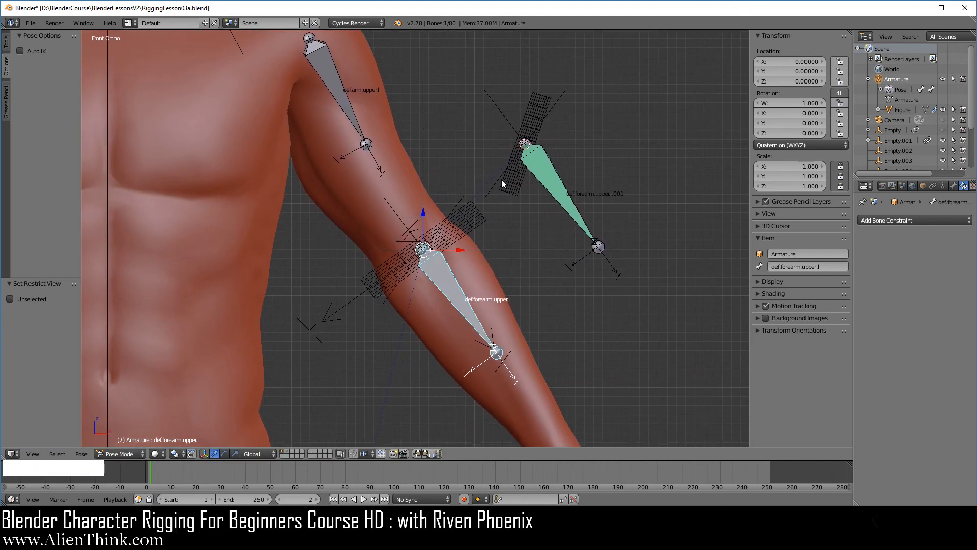
left_click(31, 23)
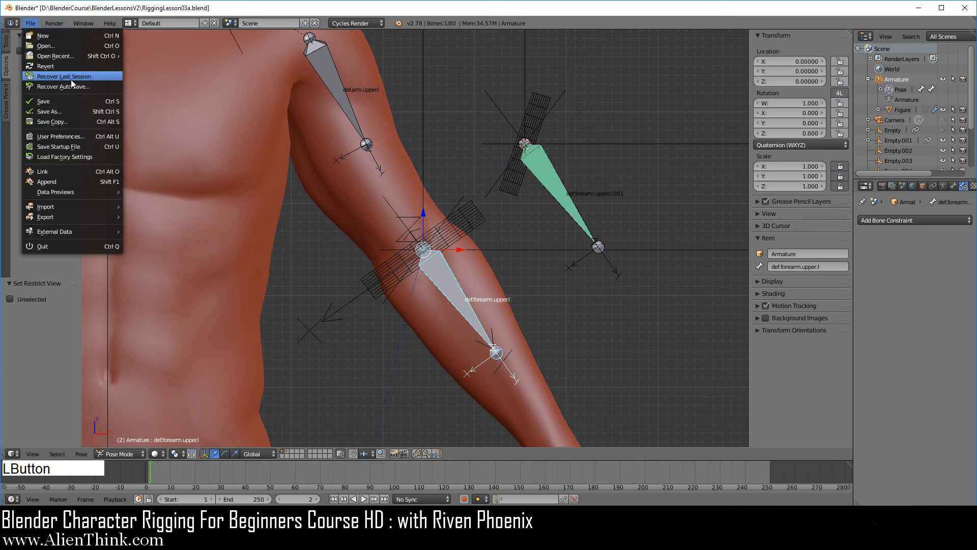